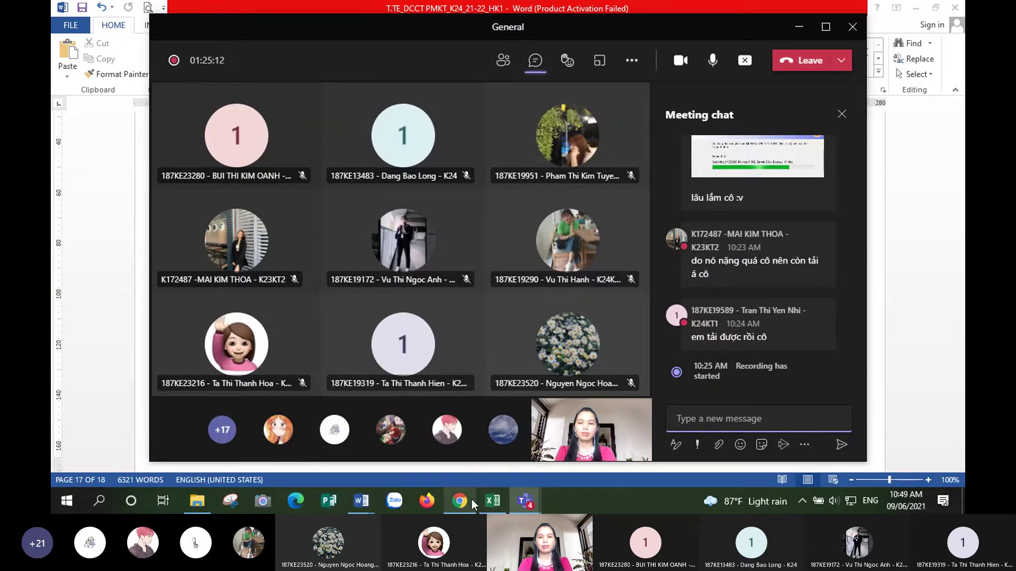
- Close the T.TE_DCCT course outline document and bring NOI DUNG BUOI 1 to the front
mouse_move(353, 508)
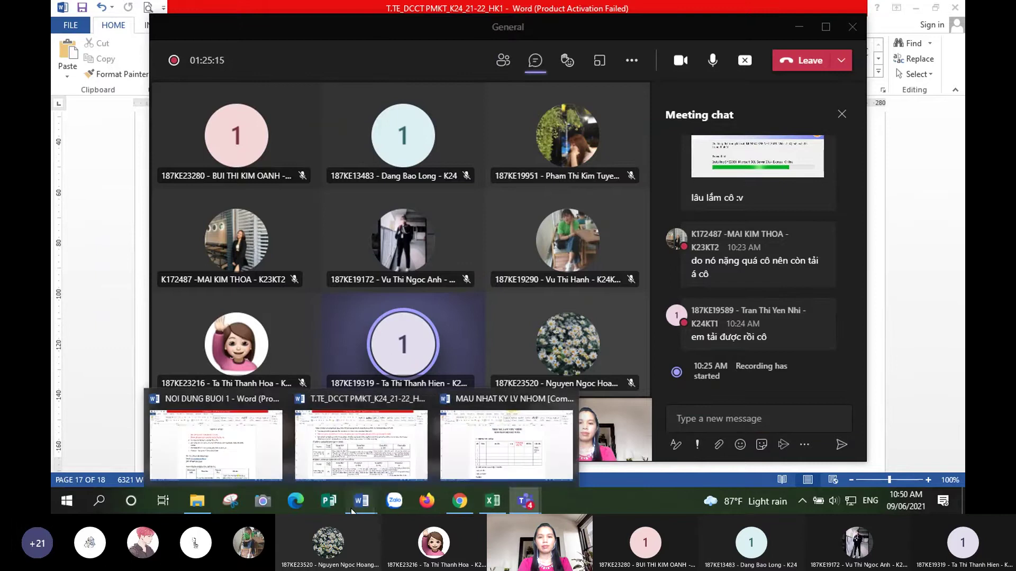
mouse_move(376, 453)
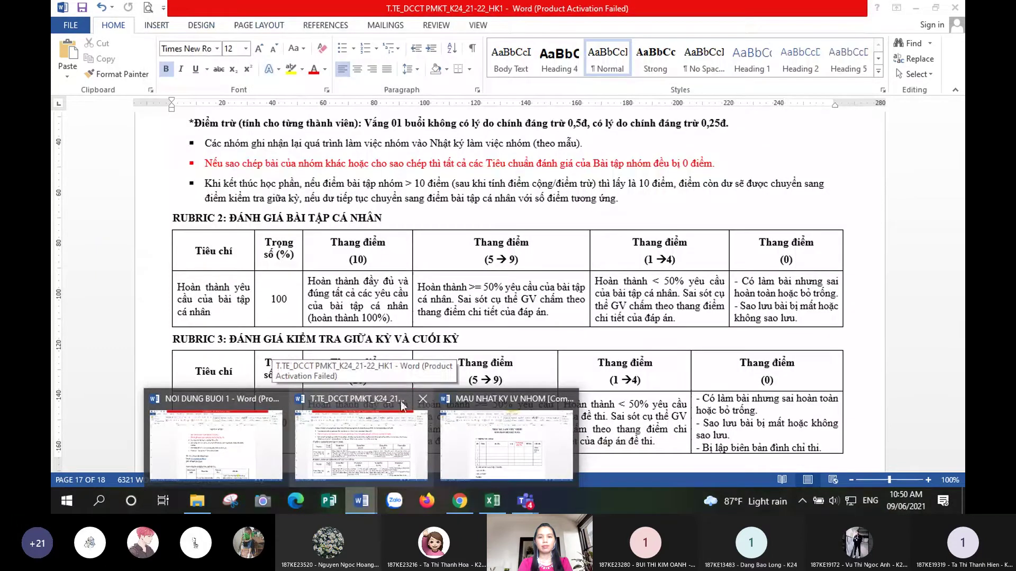
left_click(423, 400)
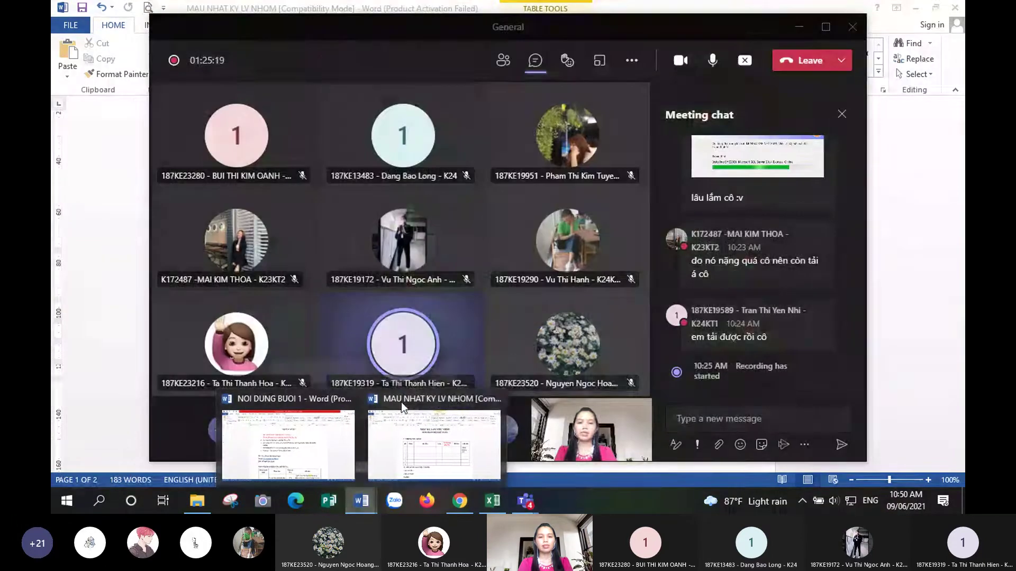
left_click(288, 442)
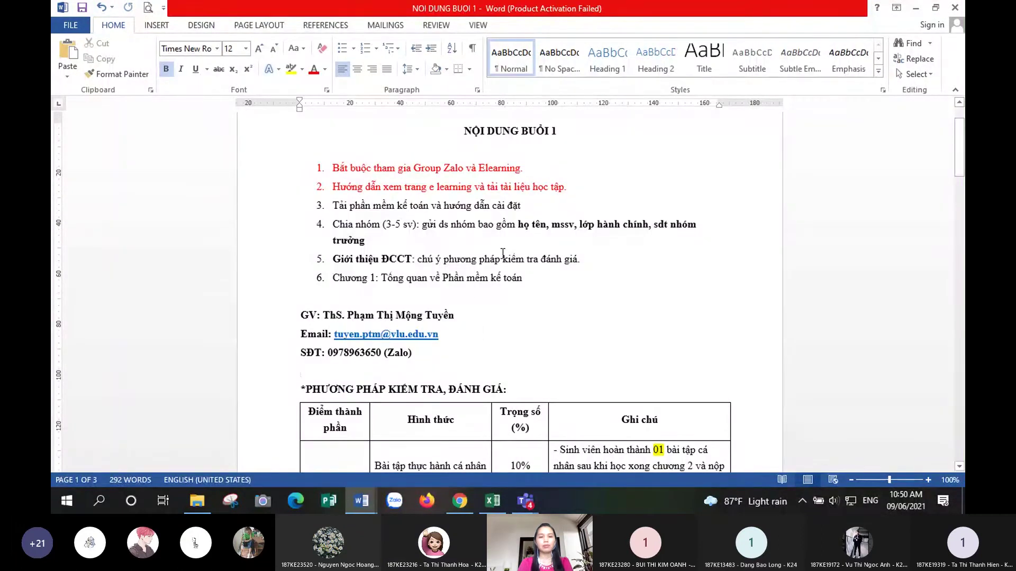
- Insert a blank line after 'quy định.' in NOI DUNG BUOI 1, then restore the Teams meeting
scroll(467, 313, "down", 3)
scroll(467, 313, "down", 20)
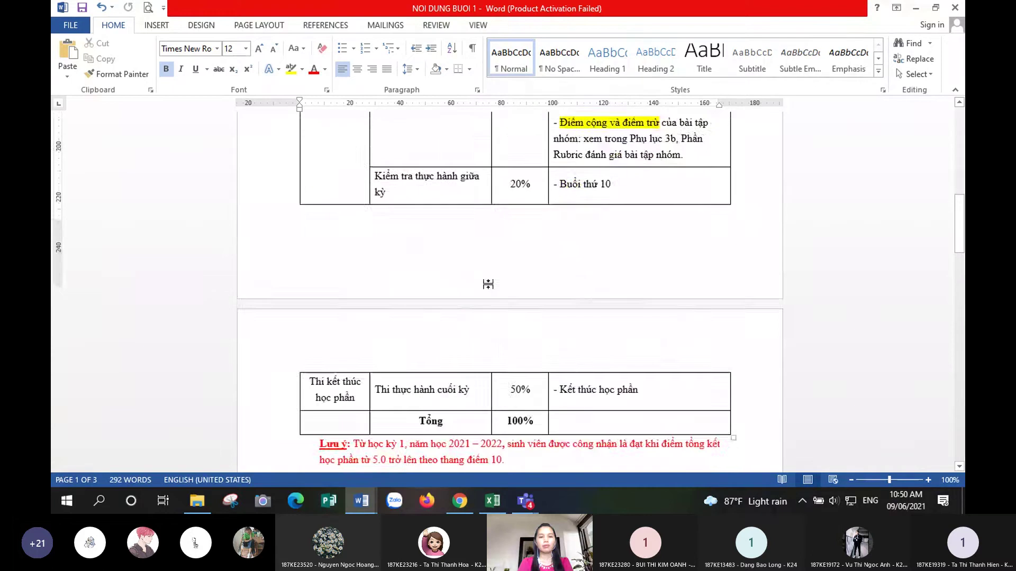
left_click(500, 194)
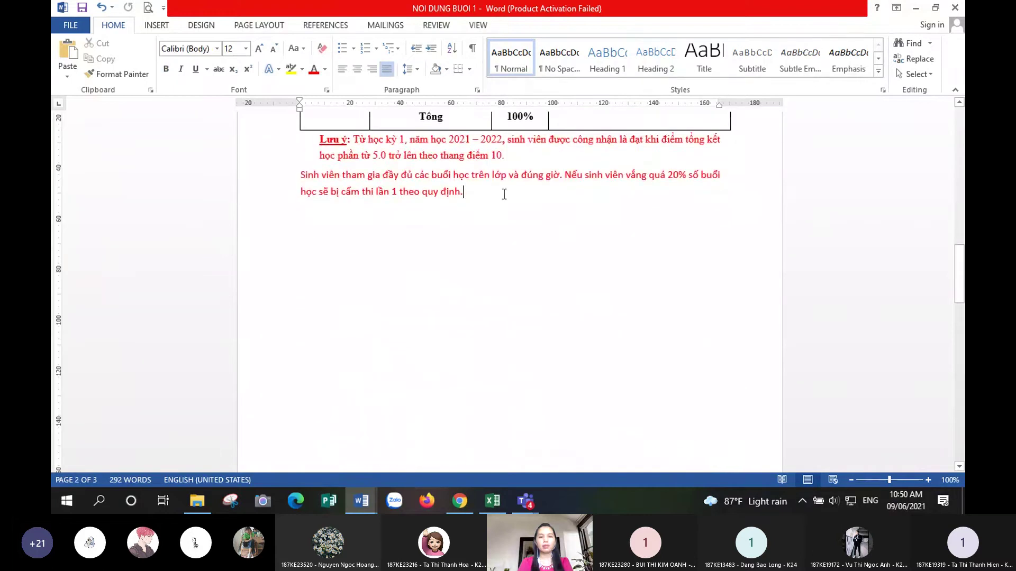
key("Return")
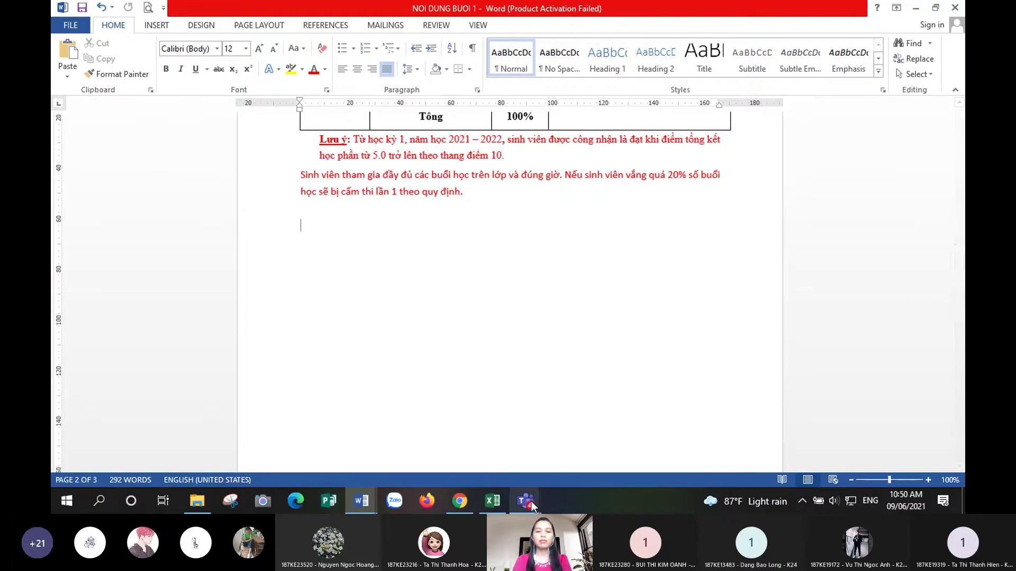
mouse_move(525, 501)
left_click(565, 435)
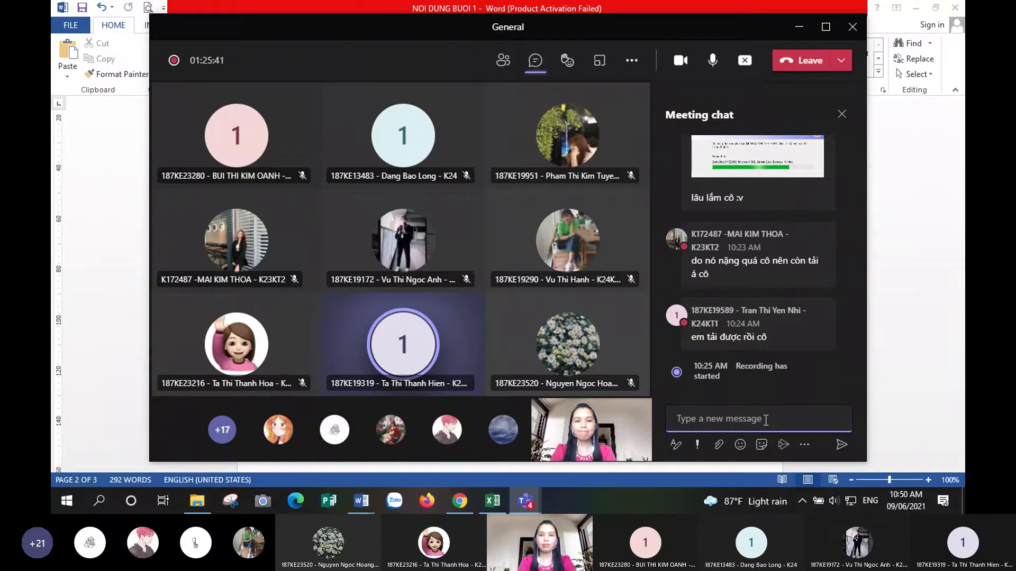
- Mute one attendee from the participants list, return to the chat, and minimise everything to the desktop
left_click(503, 60)
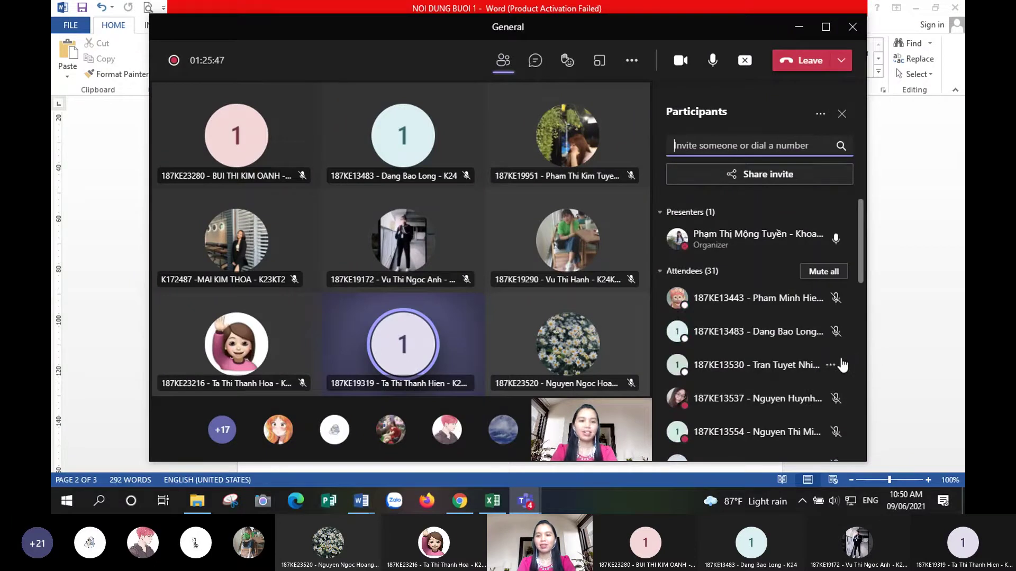
scroll(826, 413, "down", 3)
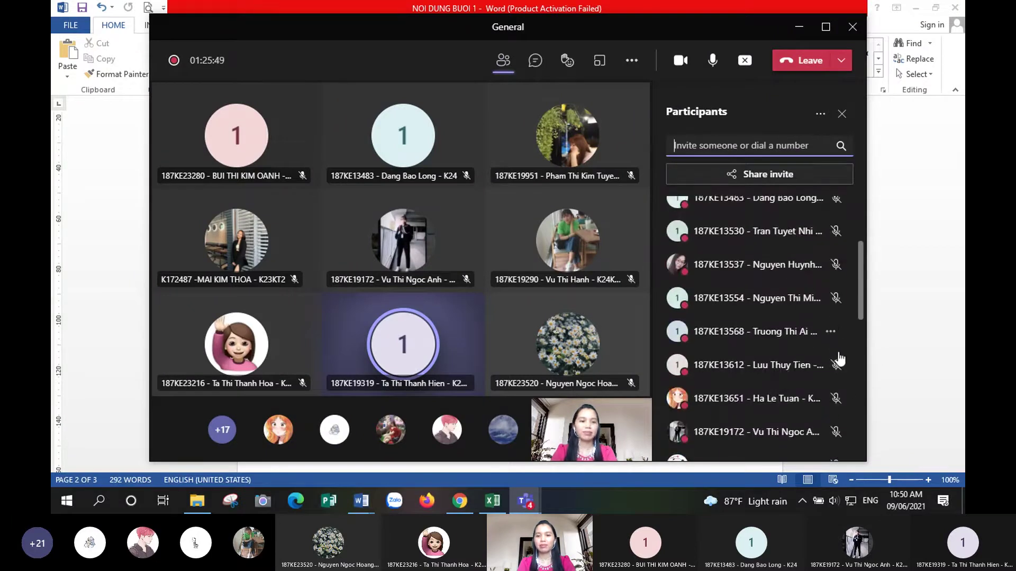
scroll(815, 431, "down", 1)
scroll(814, 423, "down", 2)
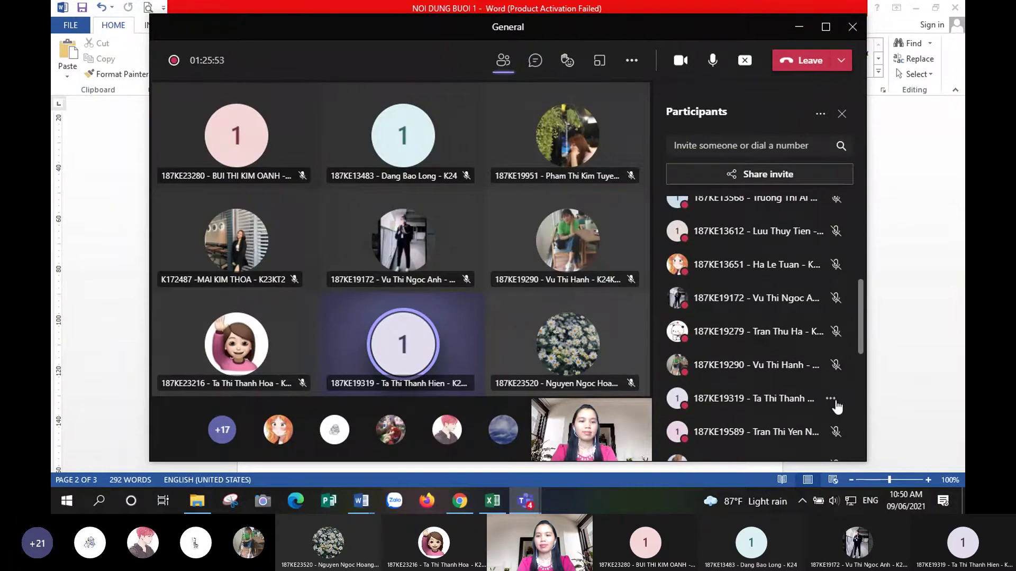
left_click(839, 400)
left_click(712, 236)
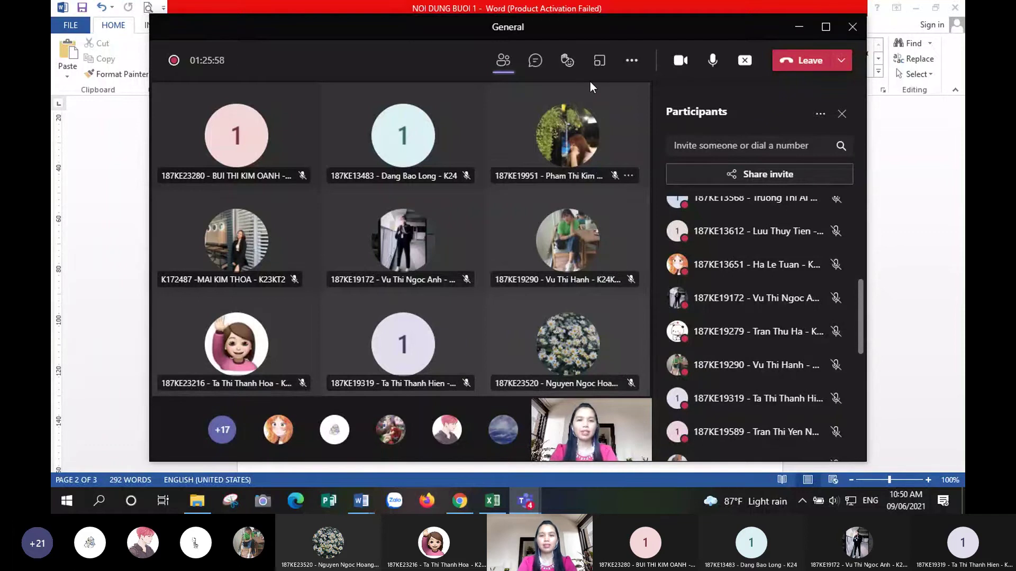
left_click(535, 60)
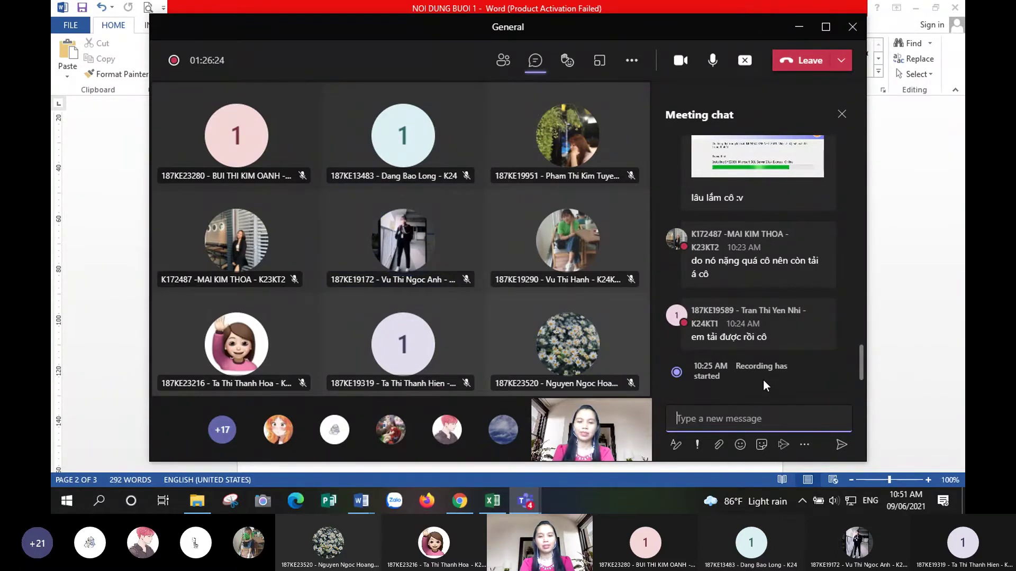
key("super+d")
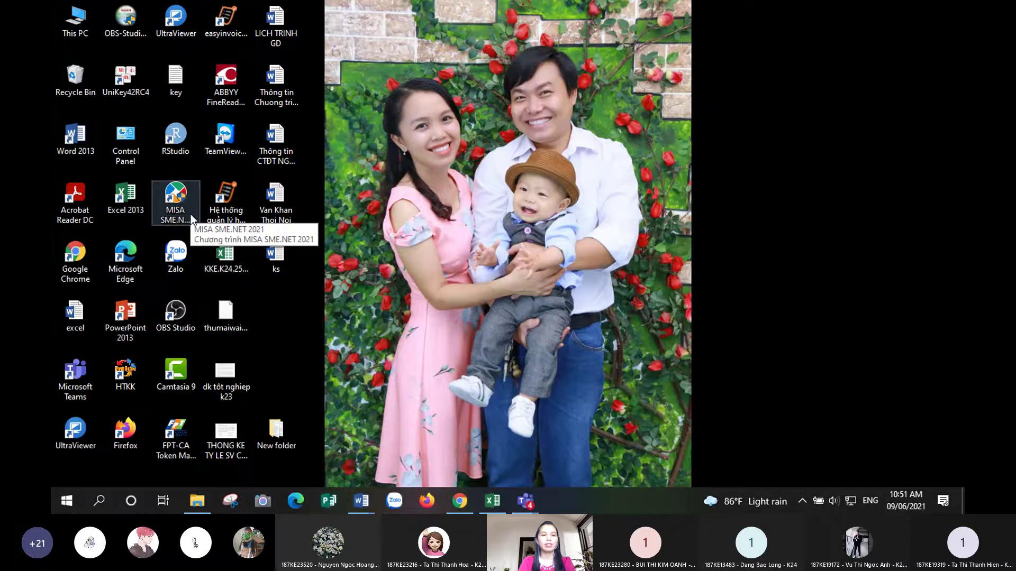
- Launch MISA SME.NET 2021 from its desktop shortcut
left_click(192, 219)
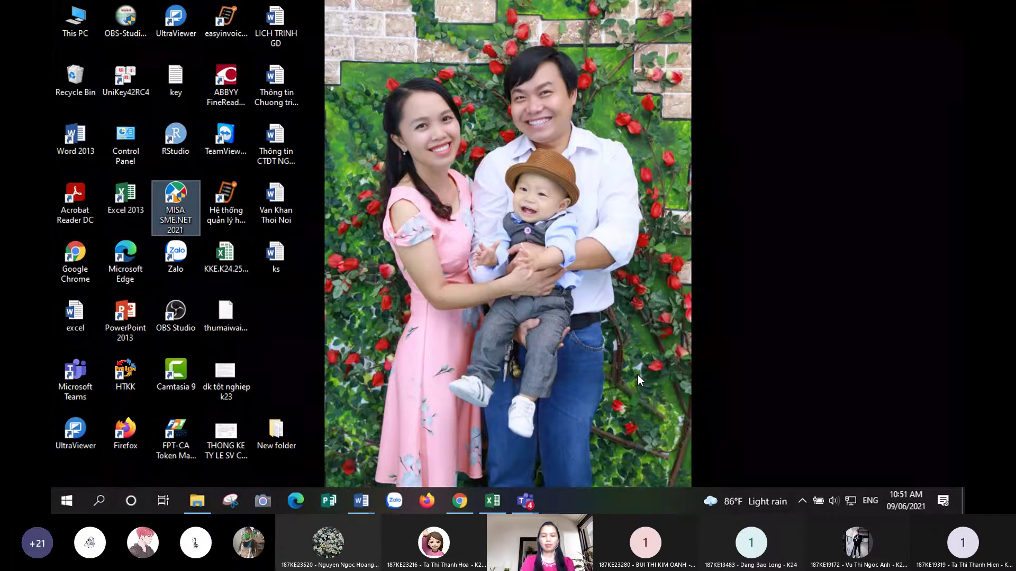
key("Return")
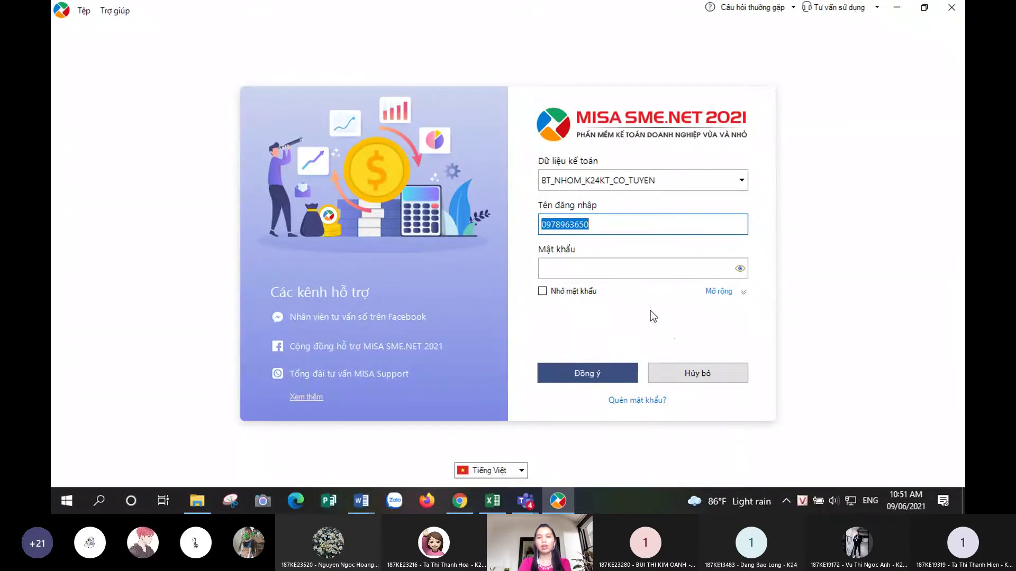
- Cancel the login dialog to reach the start screen, keeping Tiếng Việt as the interface language
left_click(689, 374)
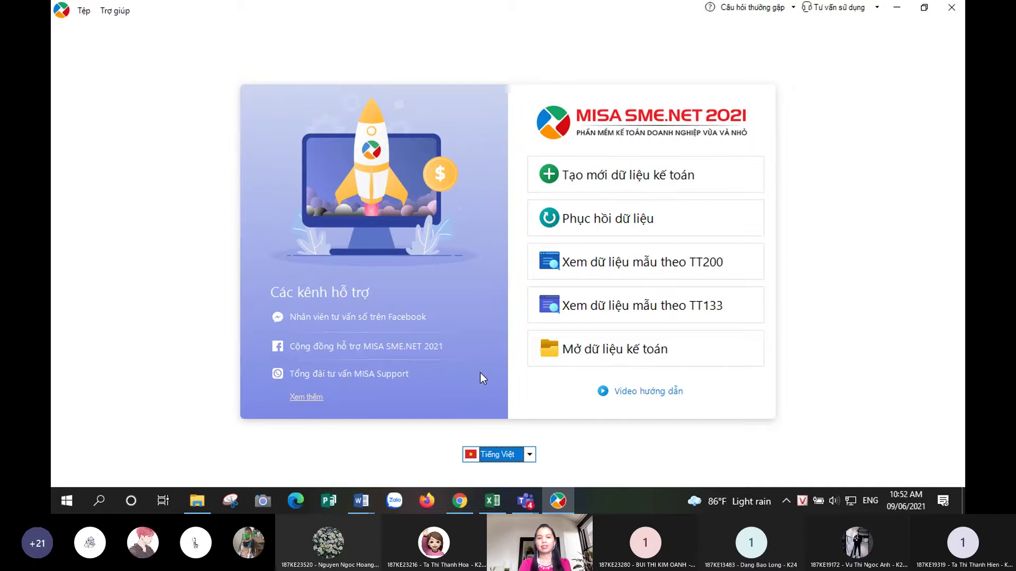
left_click(529, 459)
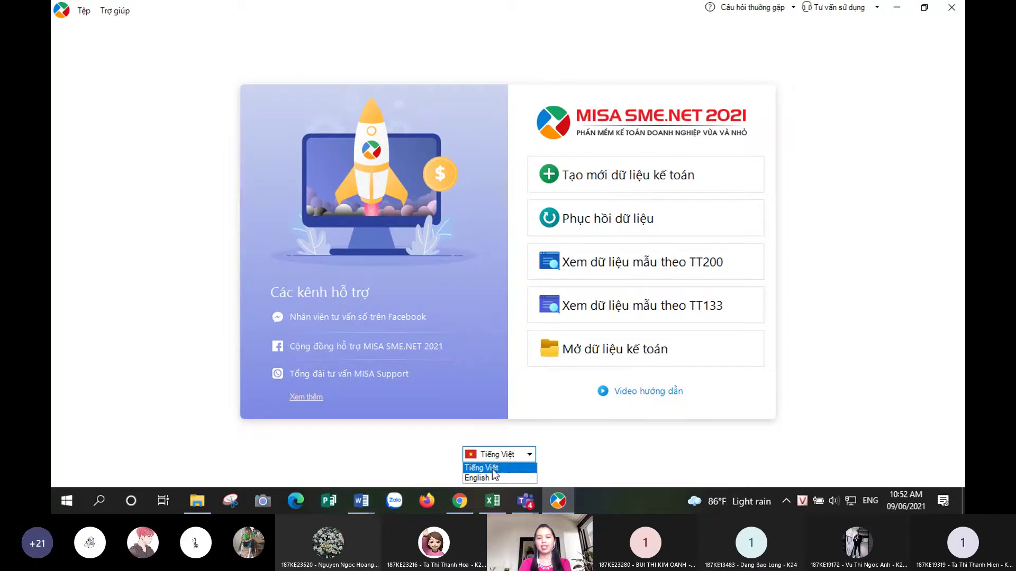
left_click(492, 467)
left_click(529, 455)
left_click(513, 466)
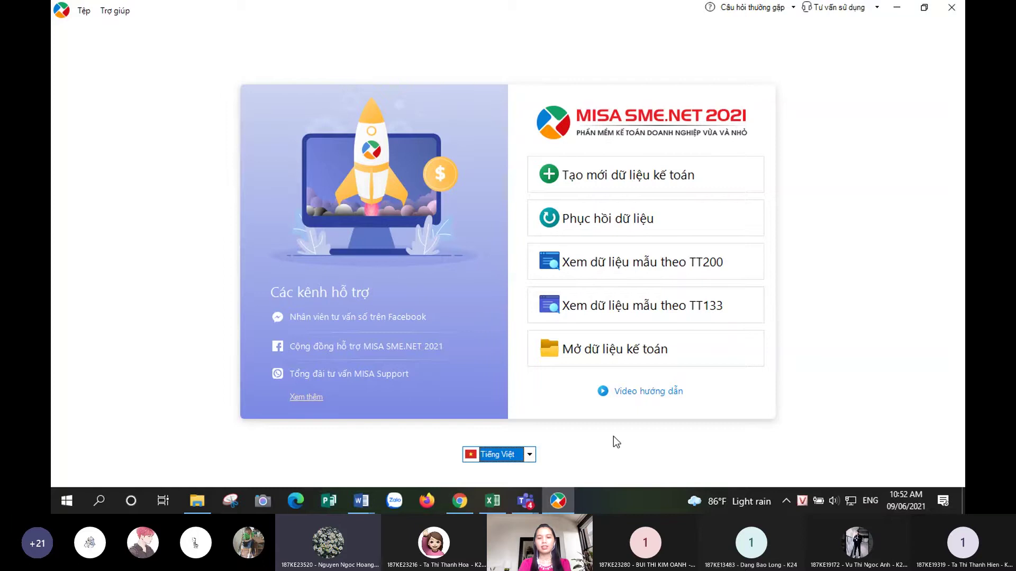
mouse_move(534, 484)
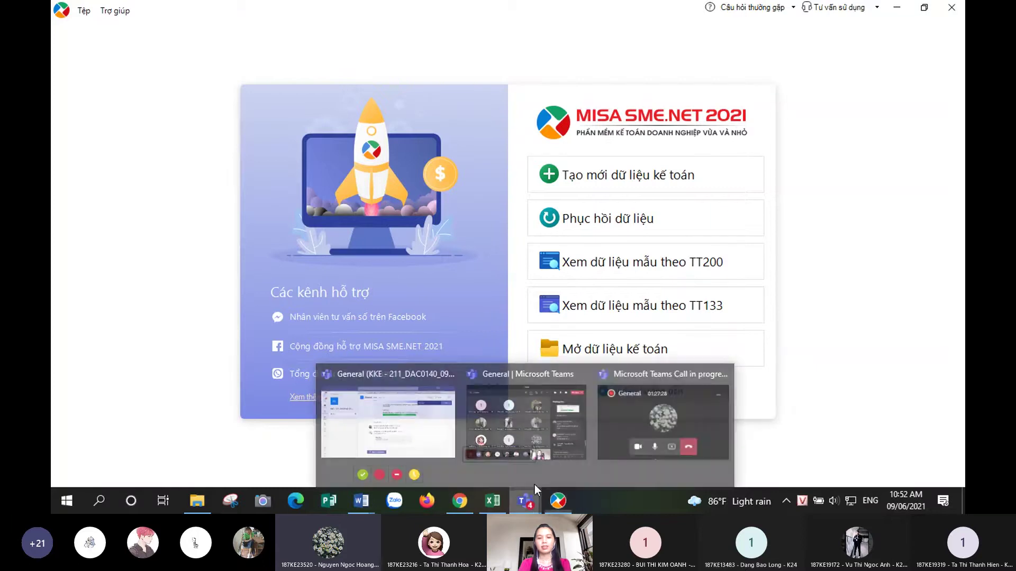
left_click(566, 432)
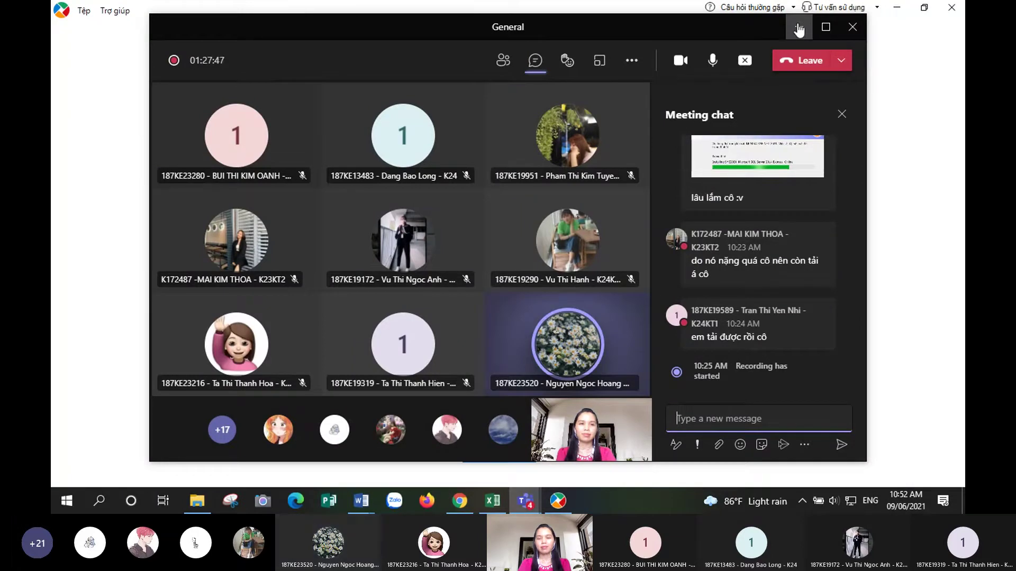
left_click(799, 26)
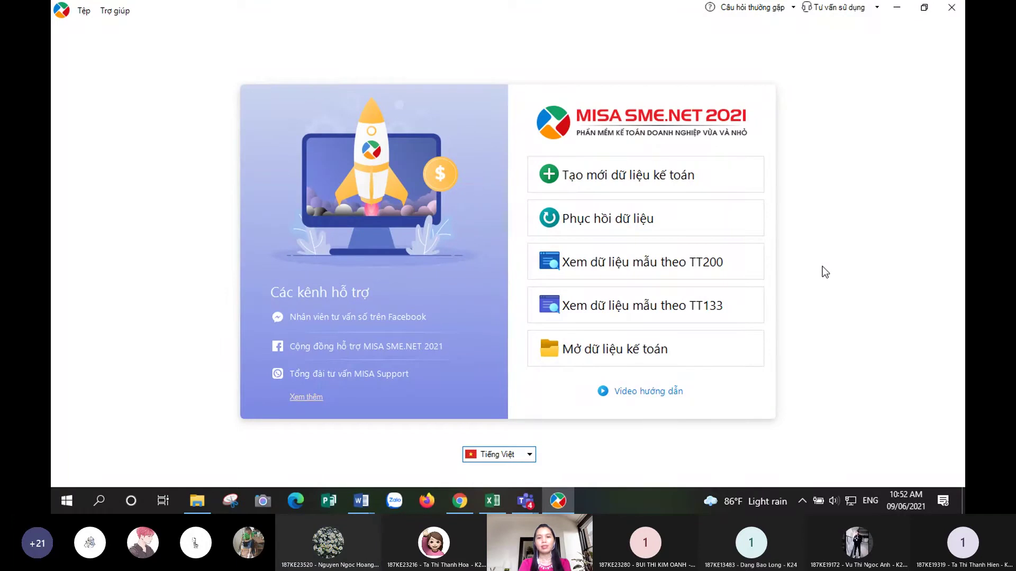
- Open the Tệp menu of accounting data commands
key("Tab")
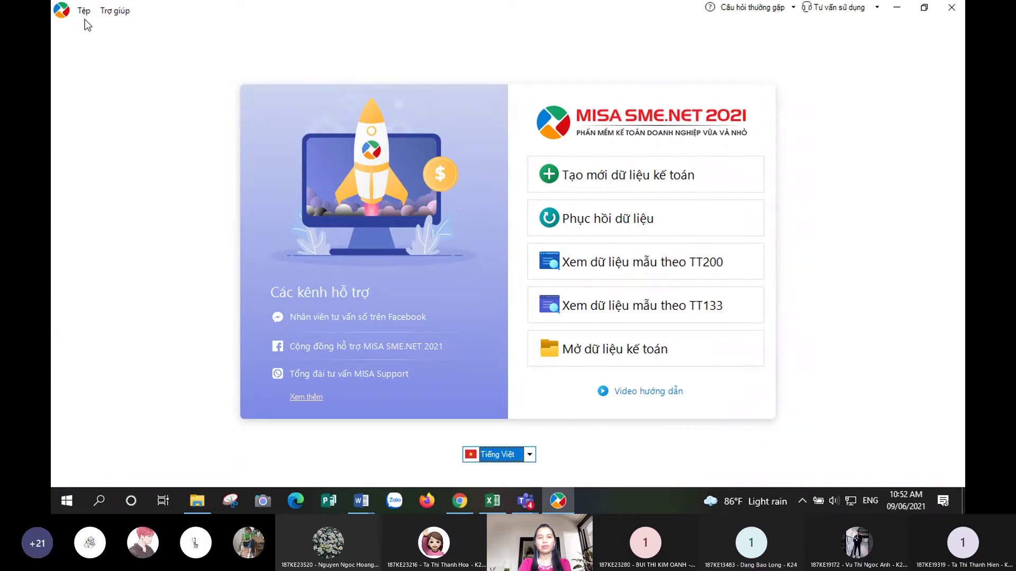
left_click(83, 12)
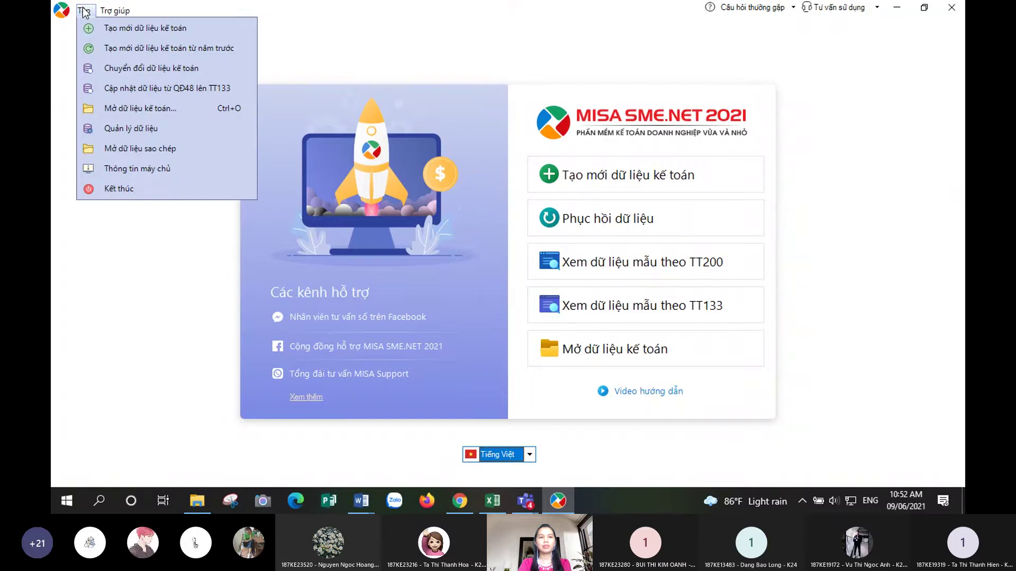
- Open Quản lý dữ liệu and check the MISASME2021 server name in the connection dialog
left_click(101, 131)
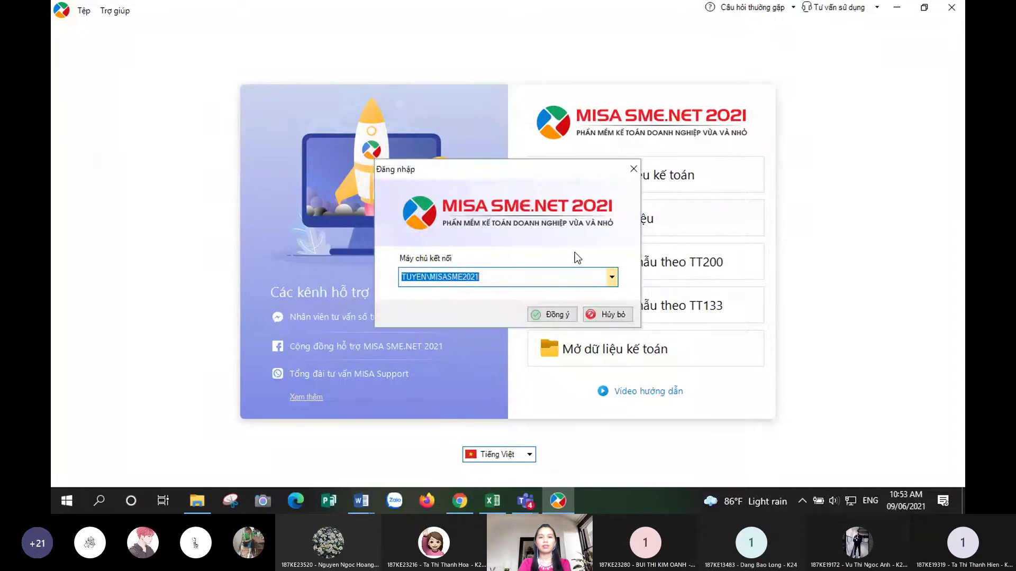
left_click(612, 277)
left_click(615, 277)
left_click(488, 281)
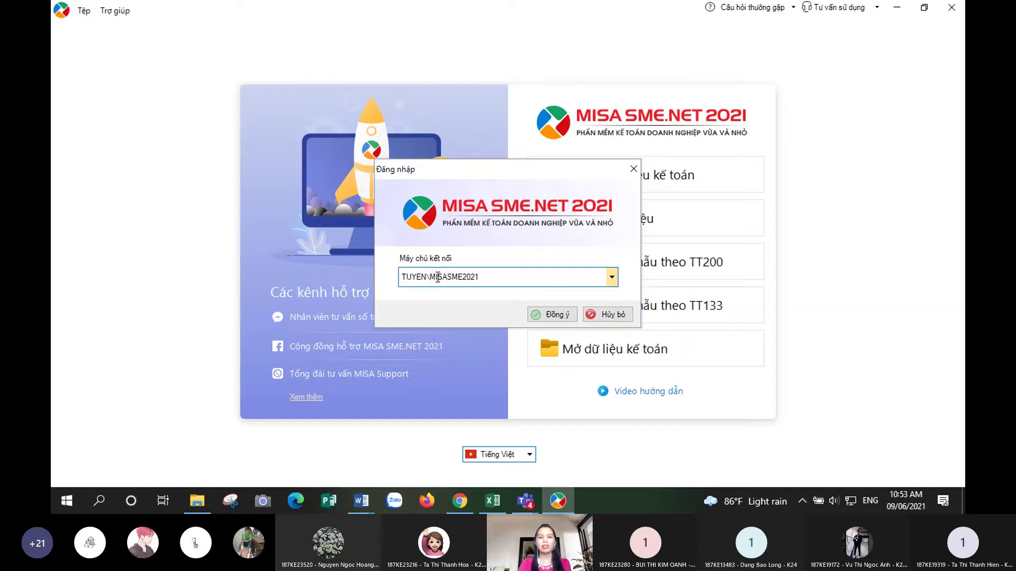
left_click_drag(464, 279, 485, 279)
left_click(491, 277)
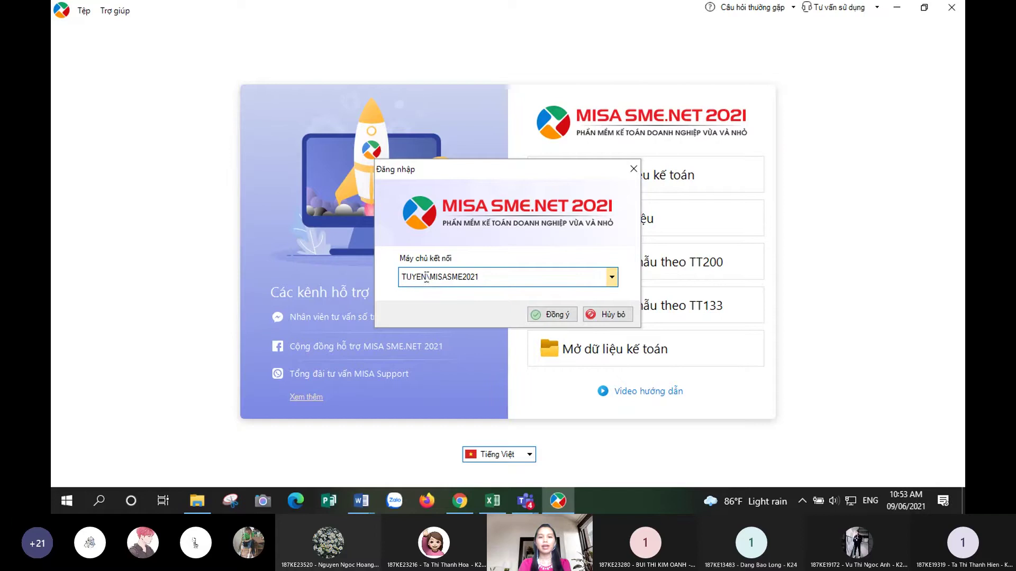
left_click_drag(426, 278, 478, 273)
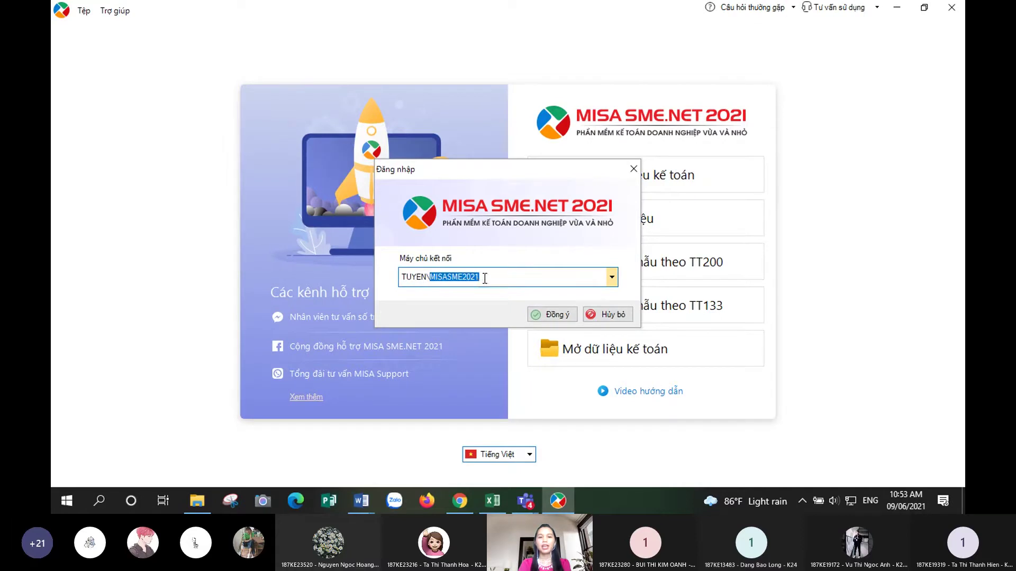
left_click(485, 278)
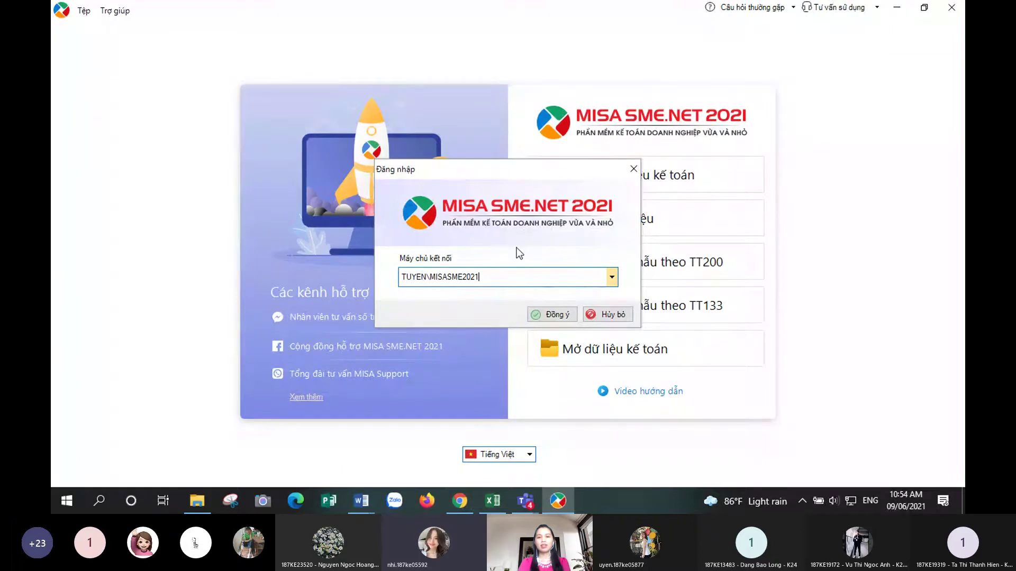
- Confirm the server login with Đồng ý to list the BT_NHOM_K24KT_CO_TUYEN database
left_click(554, 316)
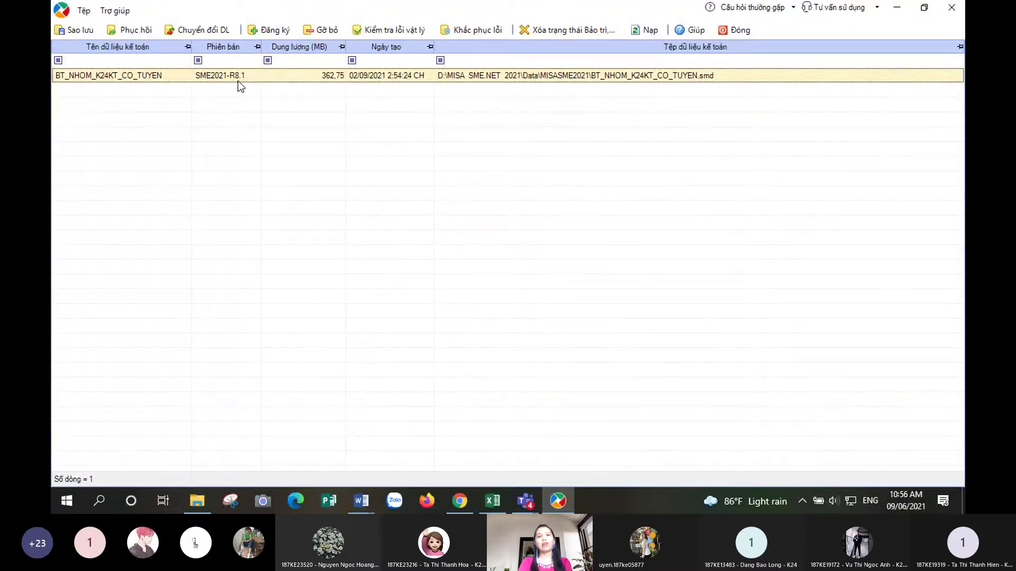
- Close data management, cancel the login, and open the Trợ giúp menu
left_click(742, 31)
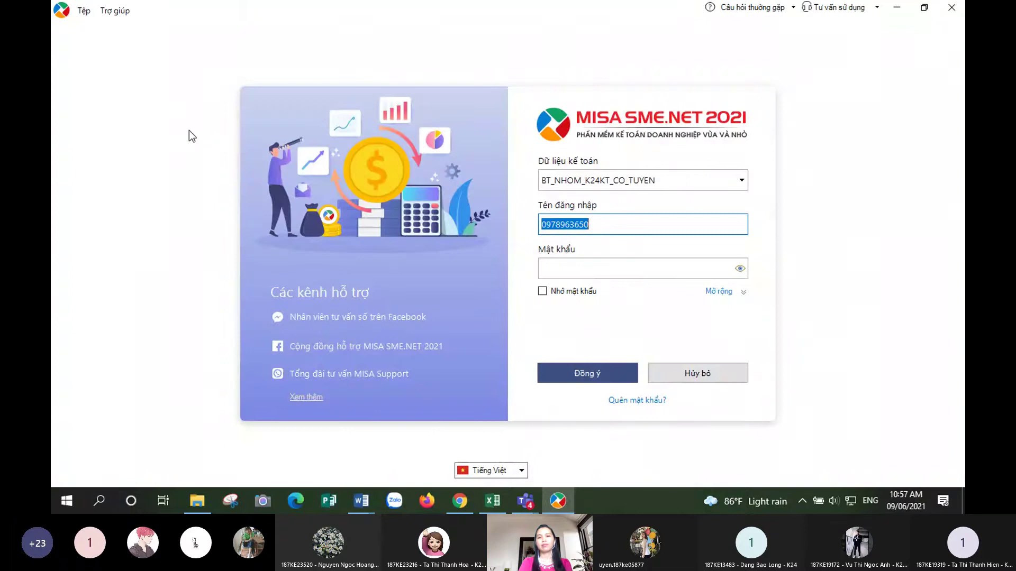
left_click(696, 377)
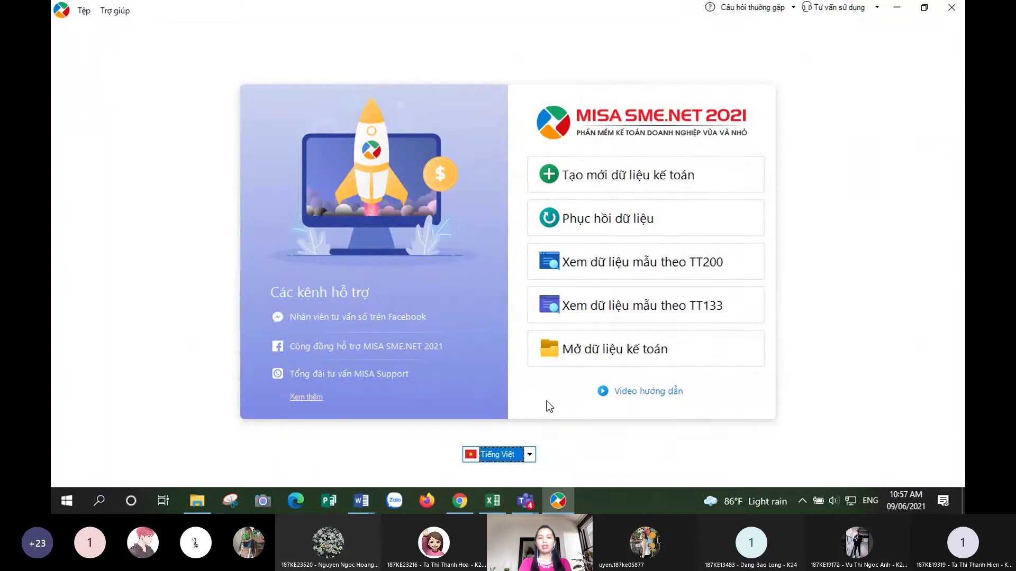
left_click(109, 9)
left_click(111, 10)
left_click(112, 10)
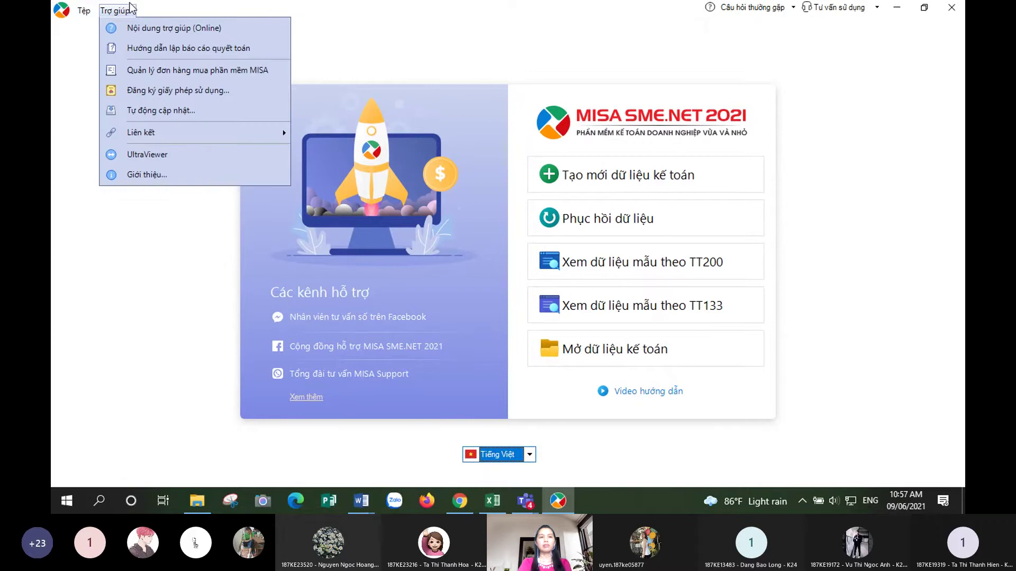
left_click(156, 90)
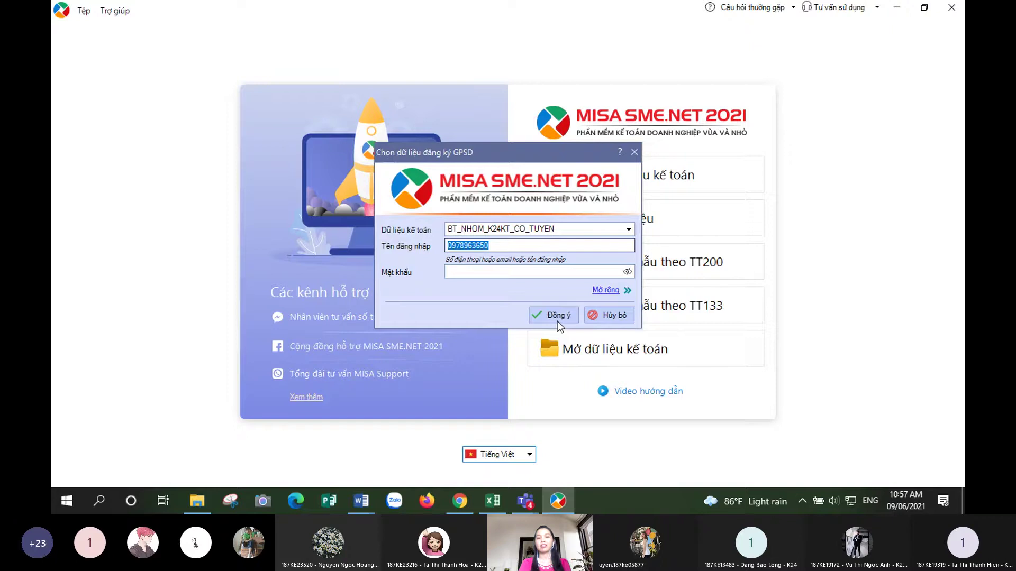
left_click(616, 316)
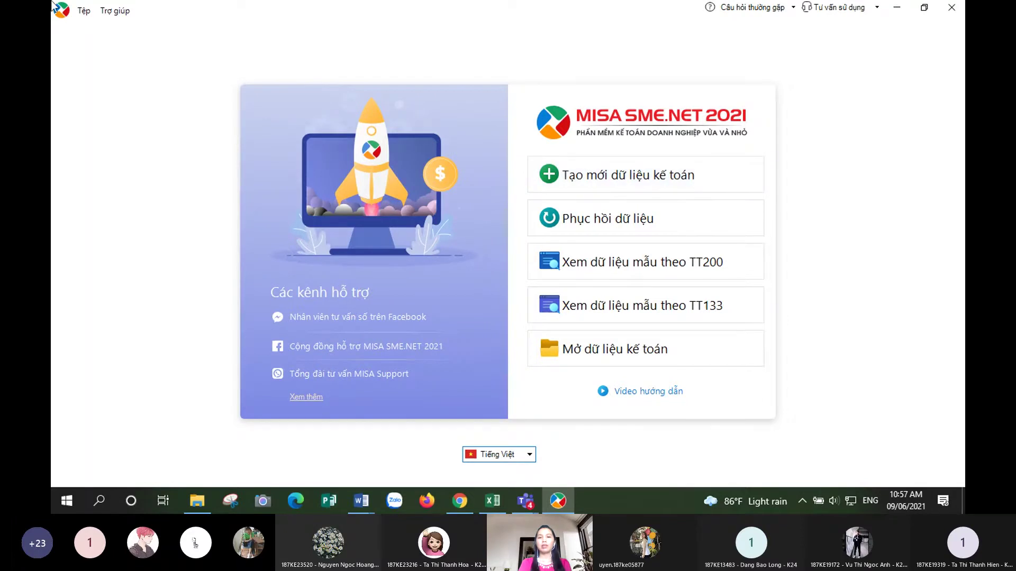
- Start Tạo mới dữ liệu kế toán, advance to Thông tin doanh nghiệp, and visit its tax code, name and abbreviation fields
left_click(591, 175)
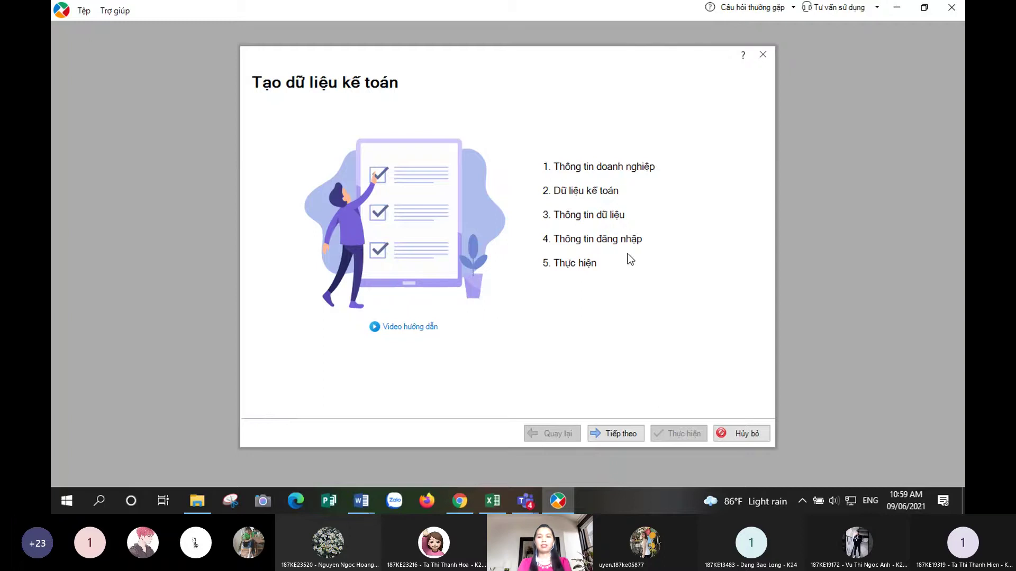
left_click(616, 439)
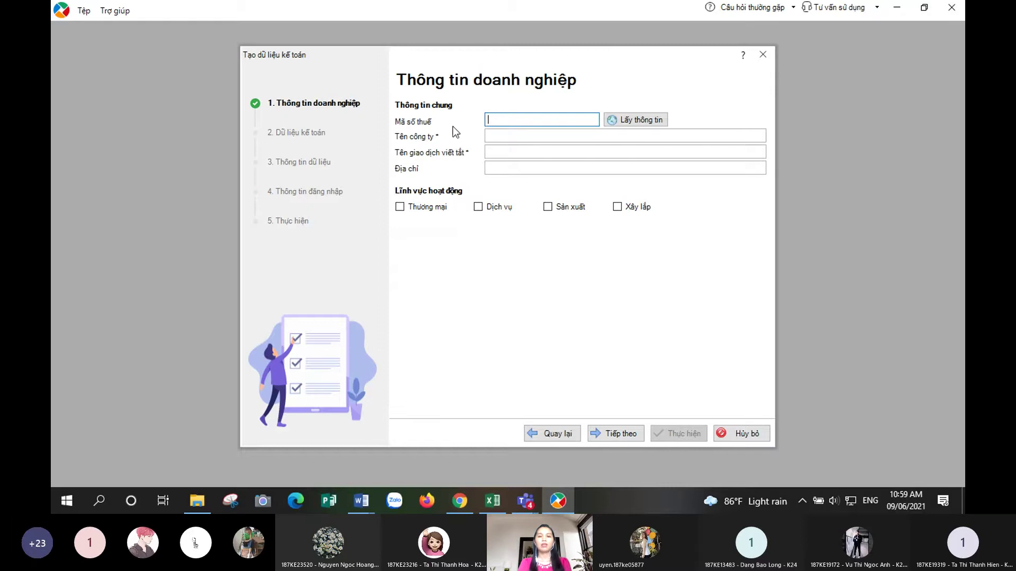
left_click(496, 135)
left_click(492, 151)
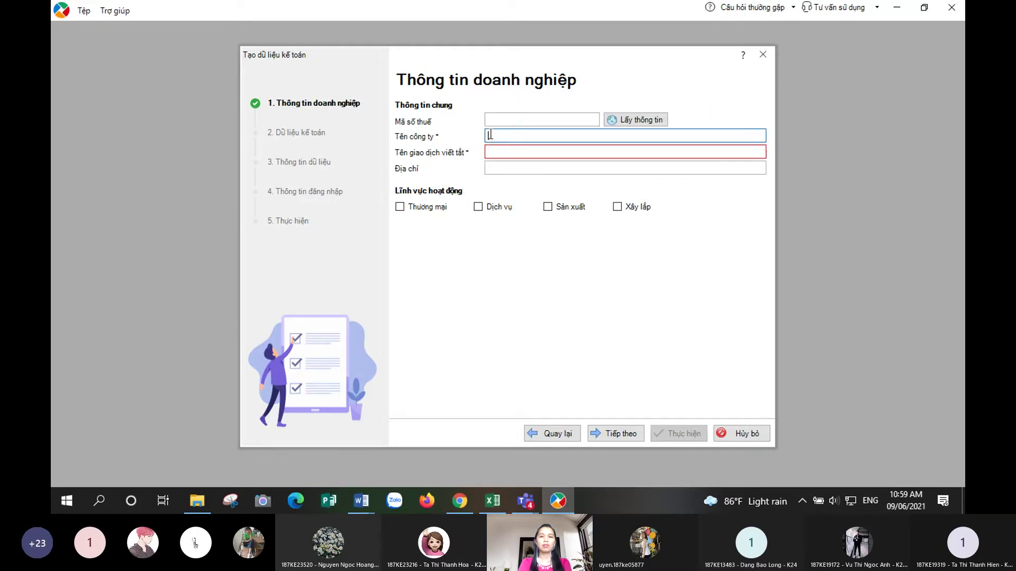
left_click(490, 120)
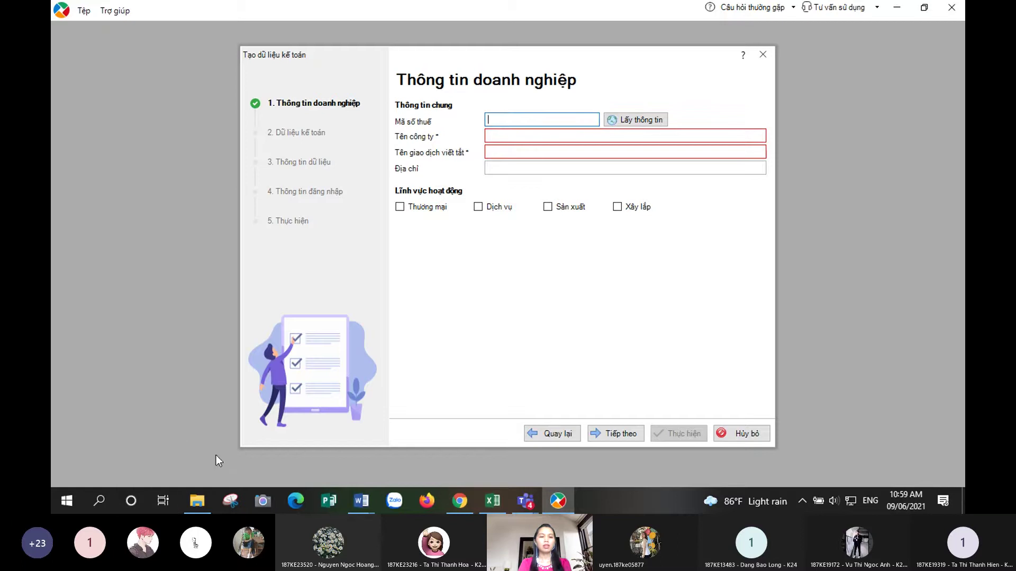
left_click(197, 501)
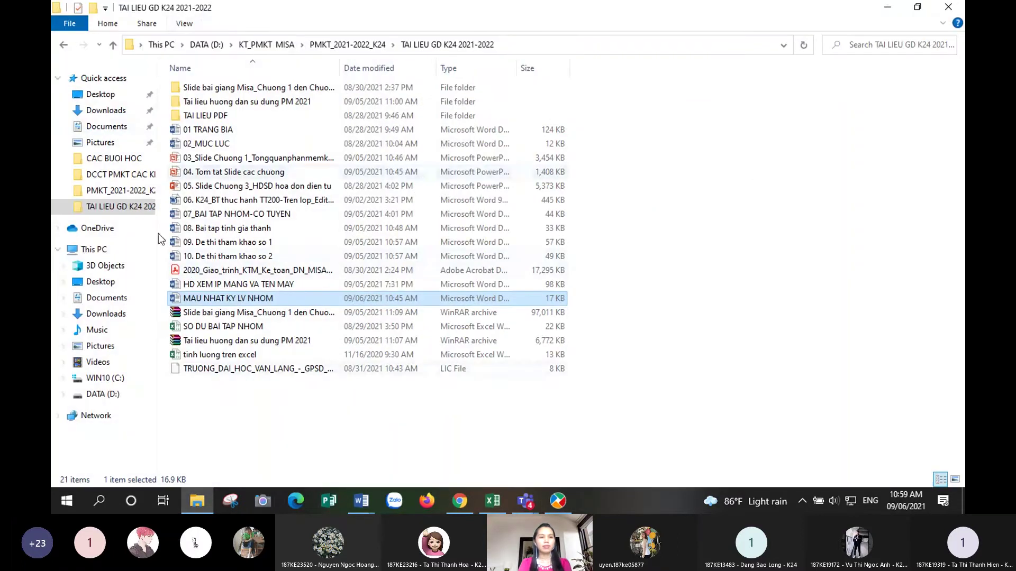
double_click(294, 211)
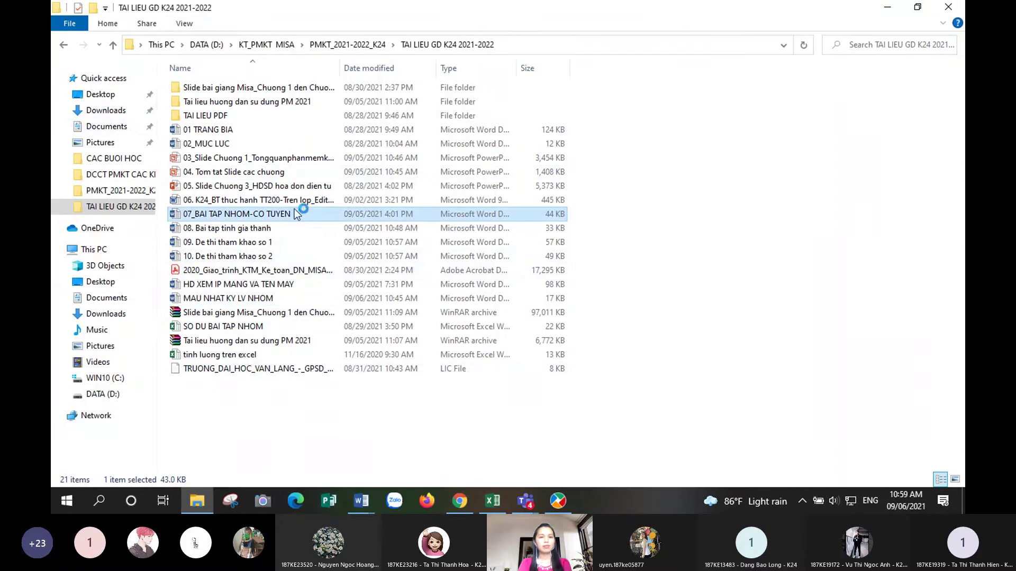
scroll(429, 380, "down", 5)
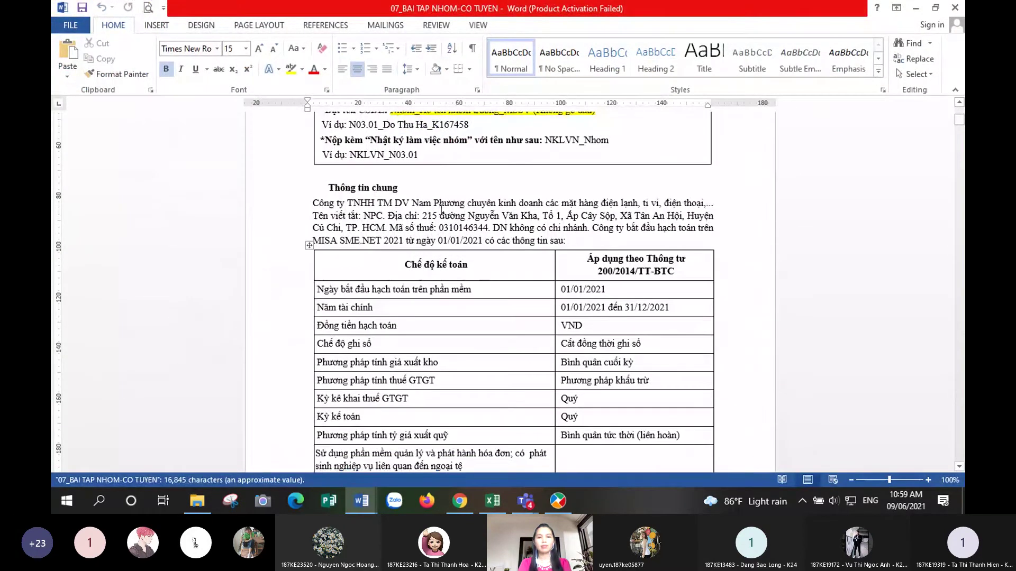
left_click_drag(433, 229, 487, 231)
key("ctrl+c")
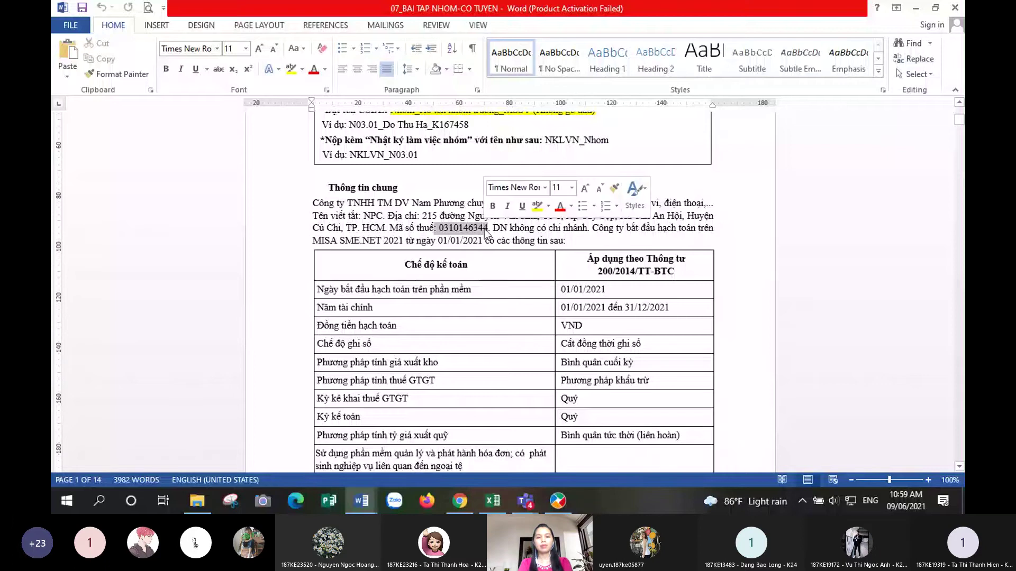
key("alt+Tab")
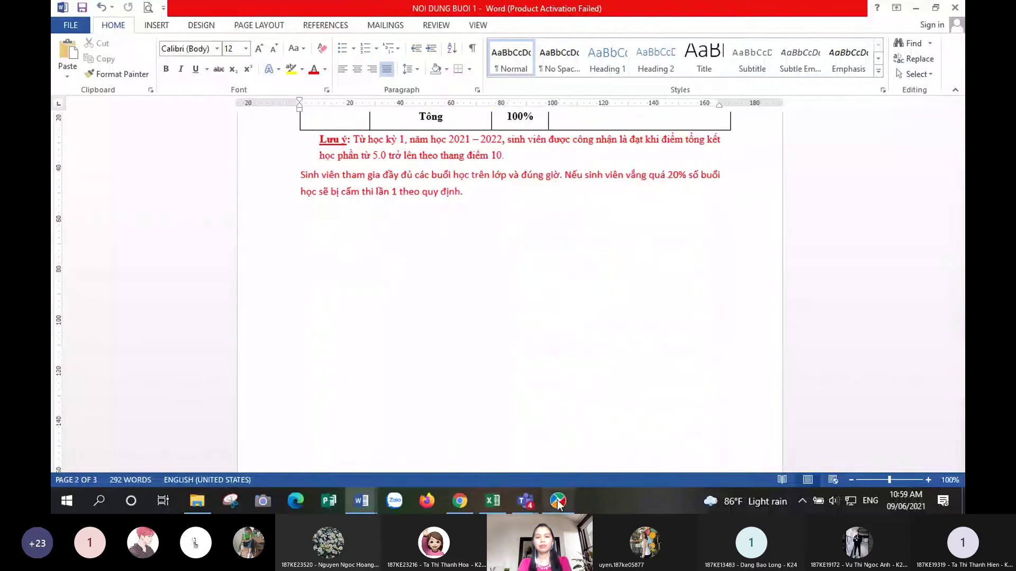
left_click(558, 501)
key("ctrl+v")
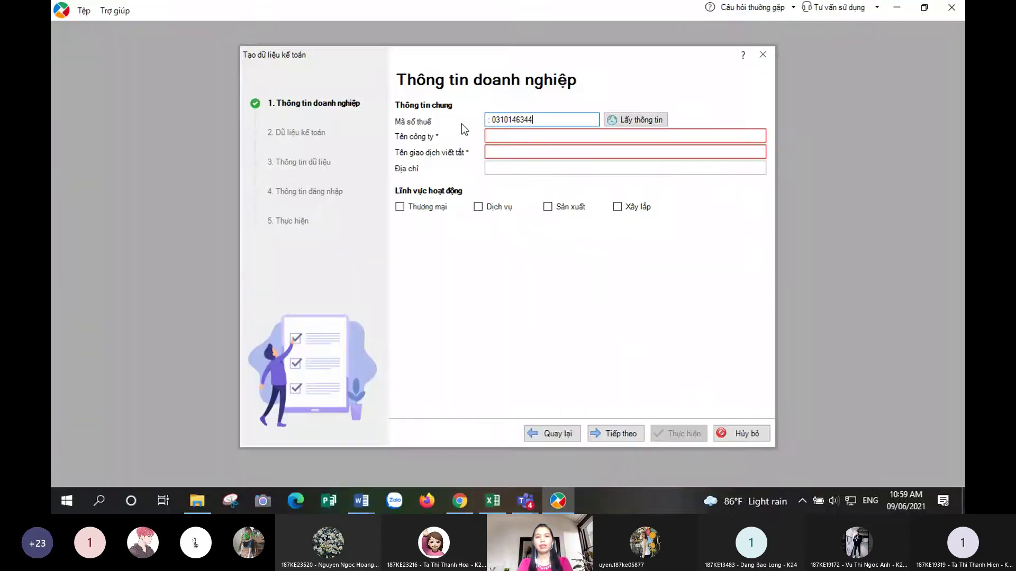
left_click(493, 120)
key("BackSpace")
key("BackSpace")
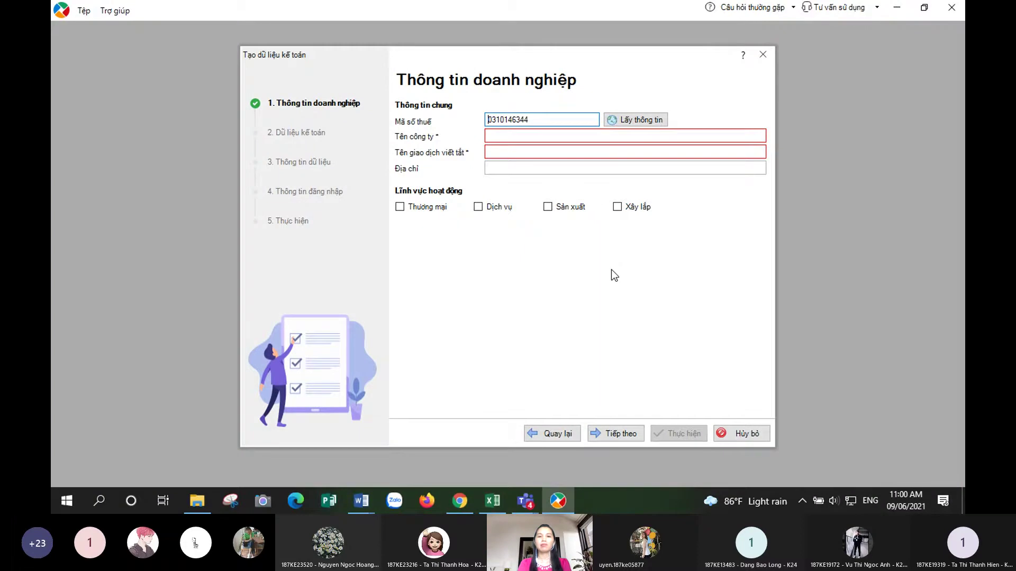
left_click(530, 120)
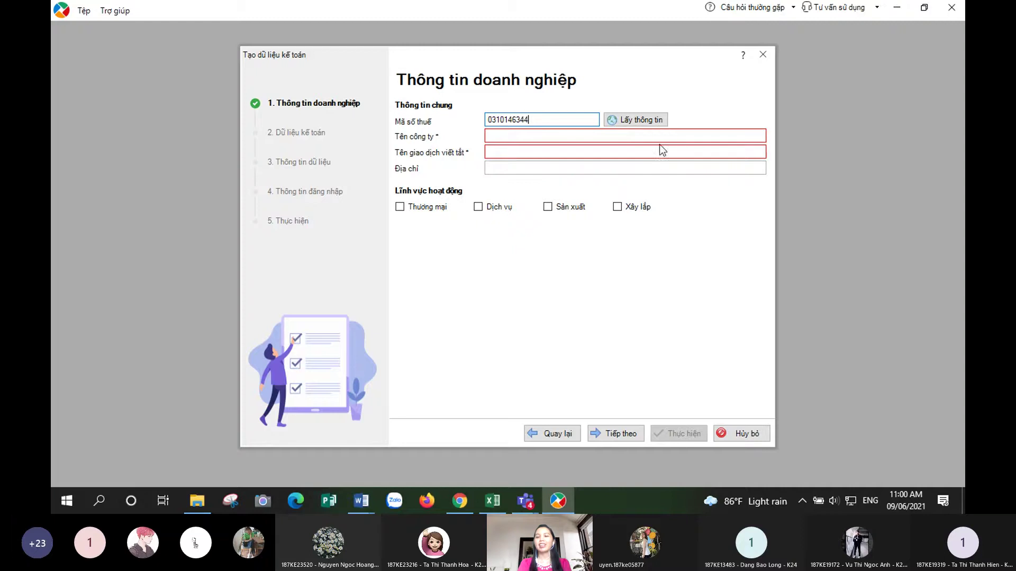
mouse_move(660, 135)
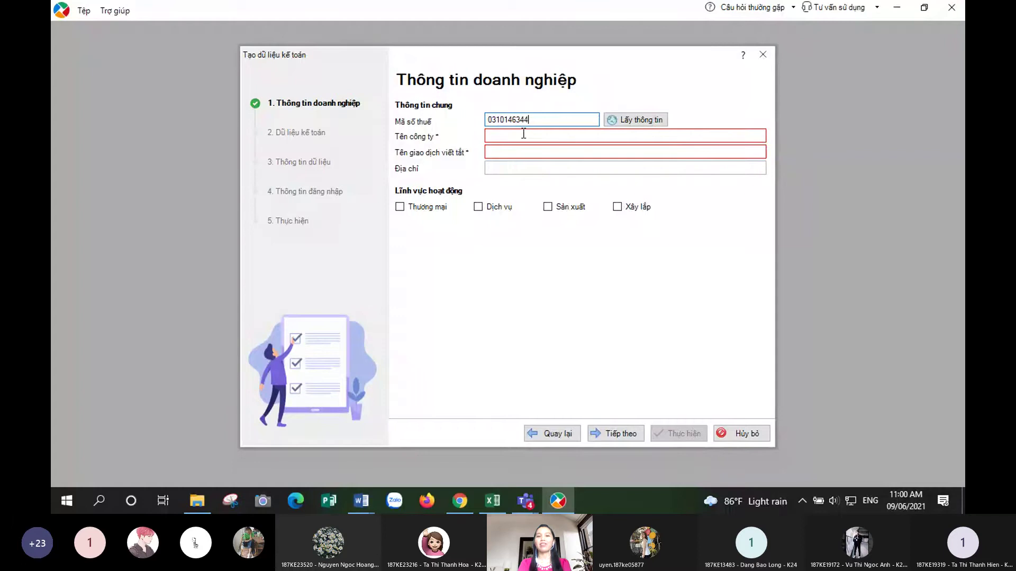
left_click(502, 152)
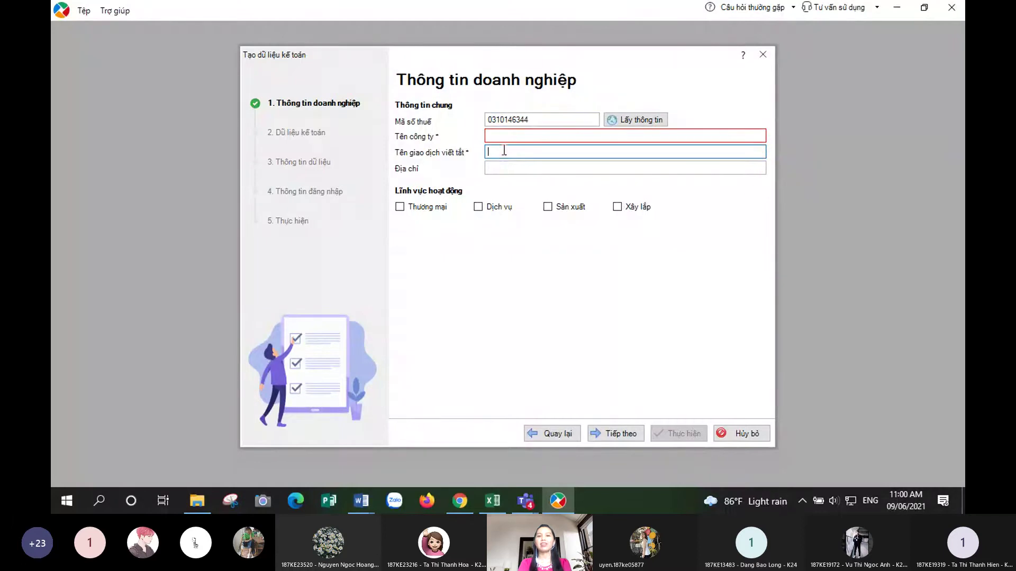
left_click(502, 165)
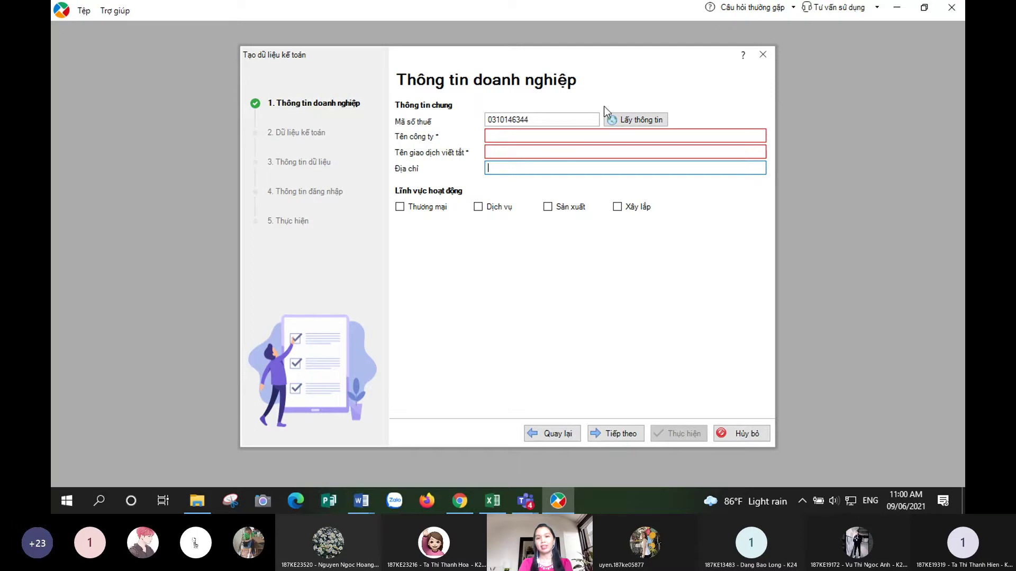
- Use Lấy thông tin to auto-fill CÔNG TY TNHH NAM PHƯƠNG, its address and Sản xuất activity
left_click(640, 119)
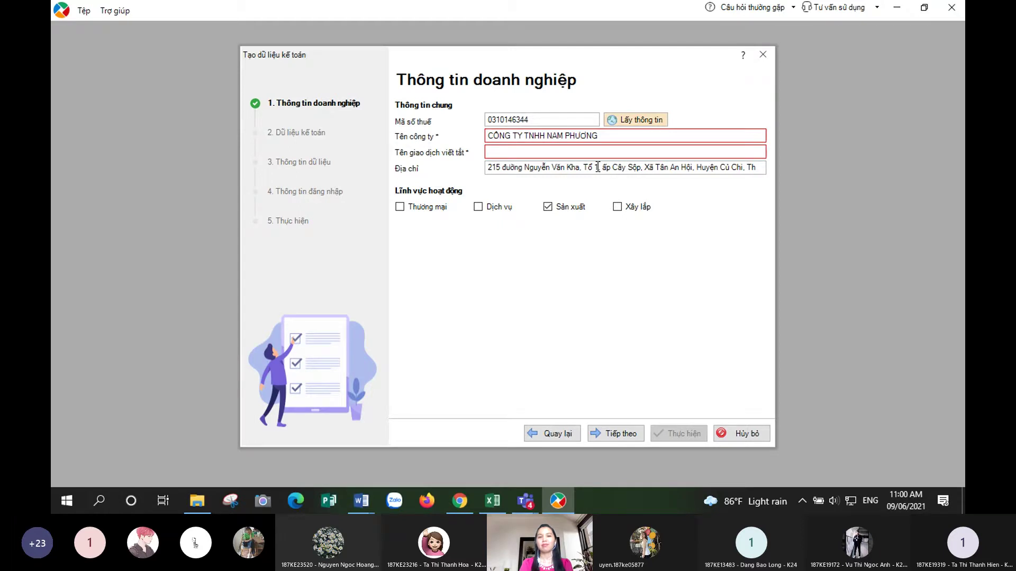
left_click(513, 152)
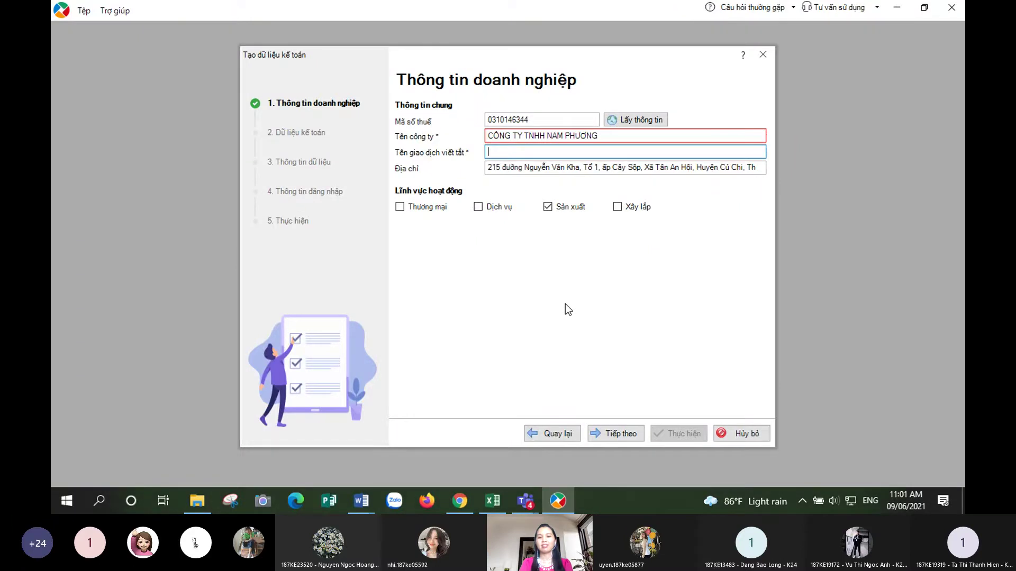
mouse_move(522, 502)
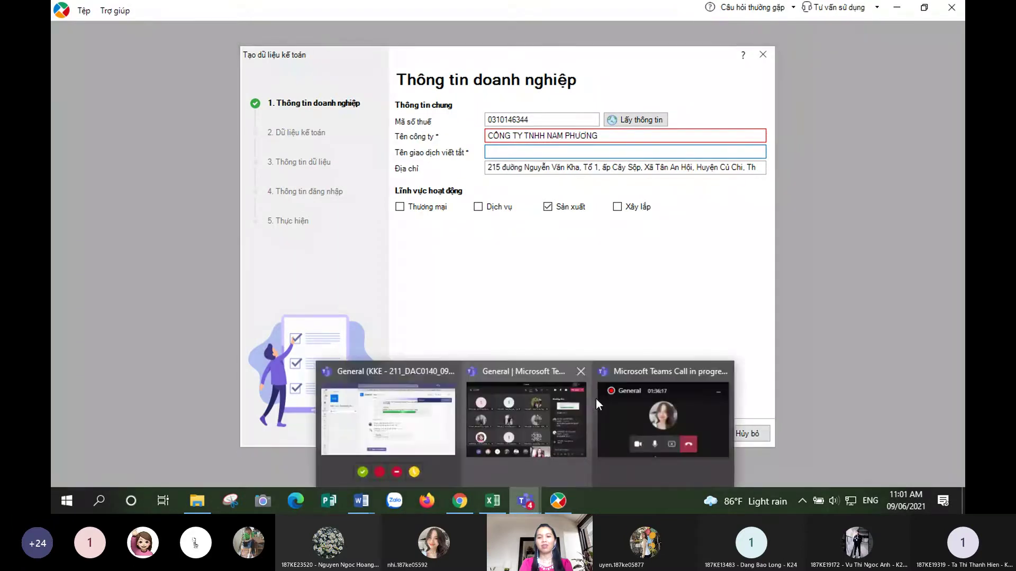
left_click(548, 427)
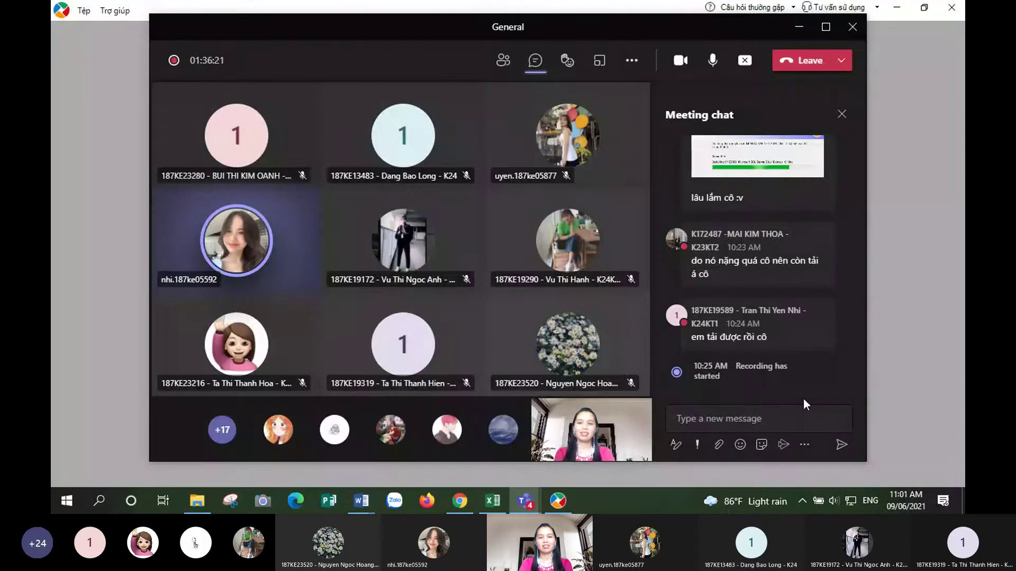
left_click(774, 420)
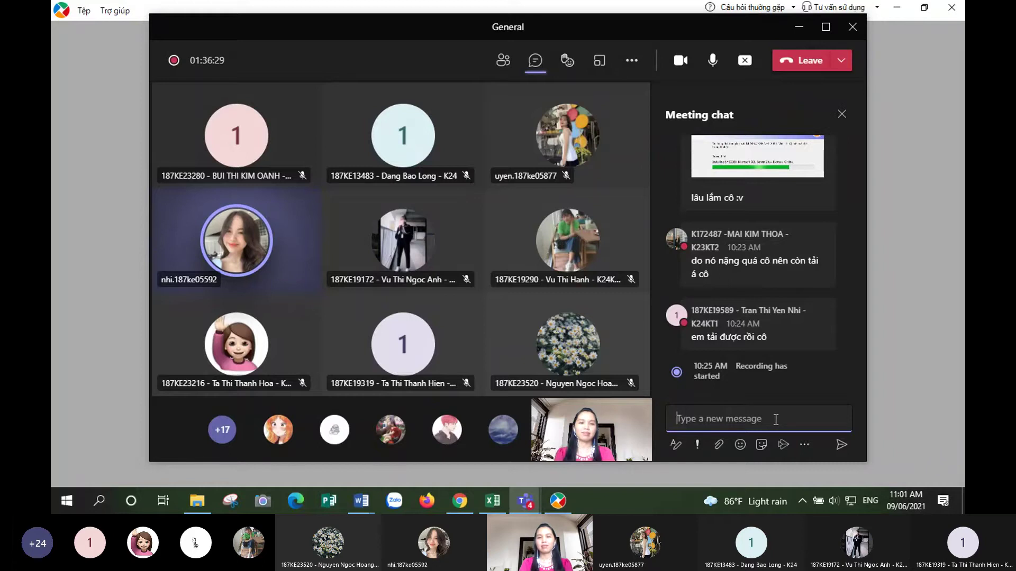
left_click(800, 29)
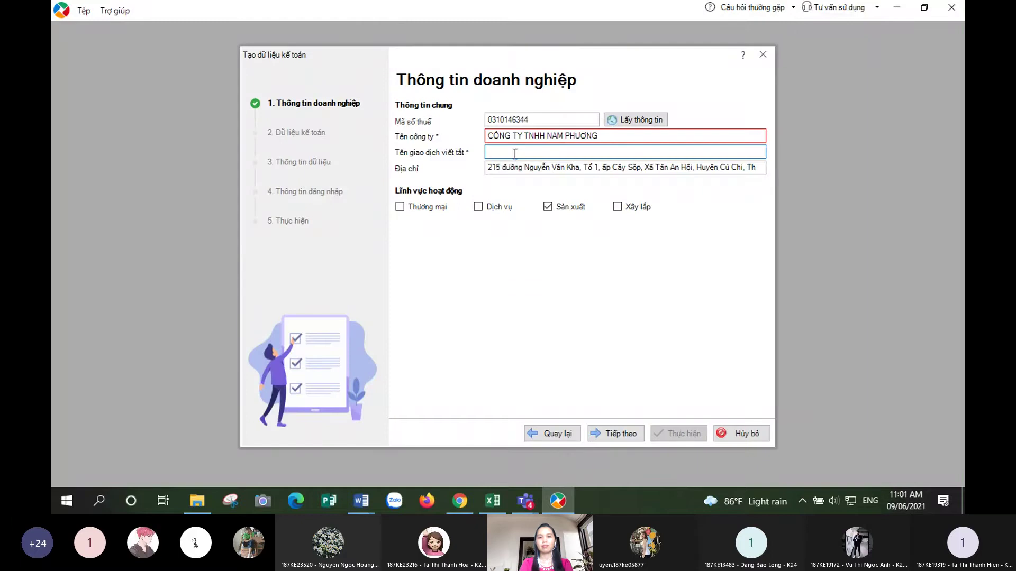
- Enter NPC as Tên giao dịch viết tắt, tick Thương mại and Dịch vụ, and continue
type("np")
key("BackSpace")
key("BackSpace")
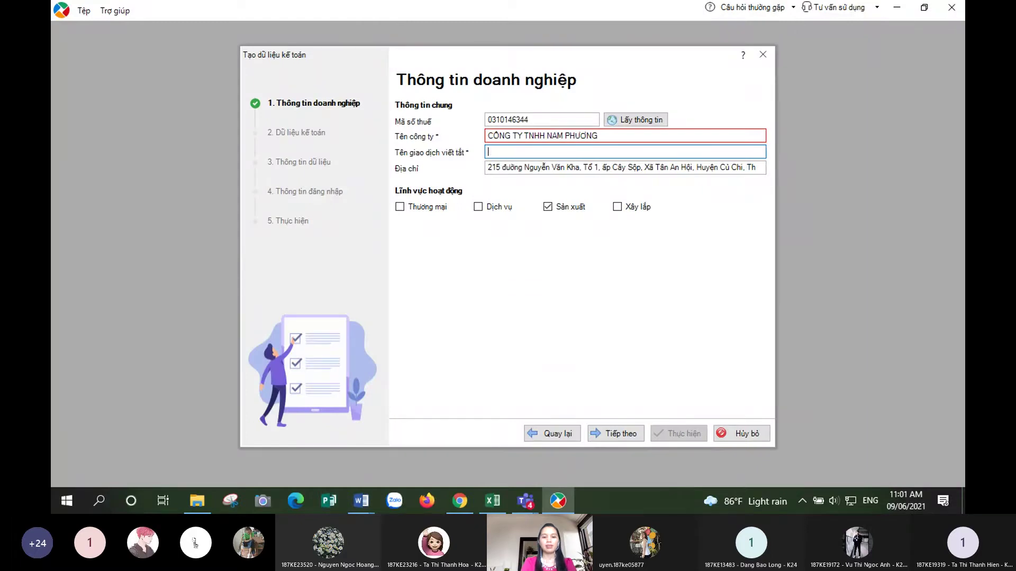
type("NPC")
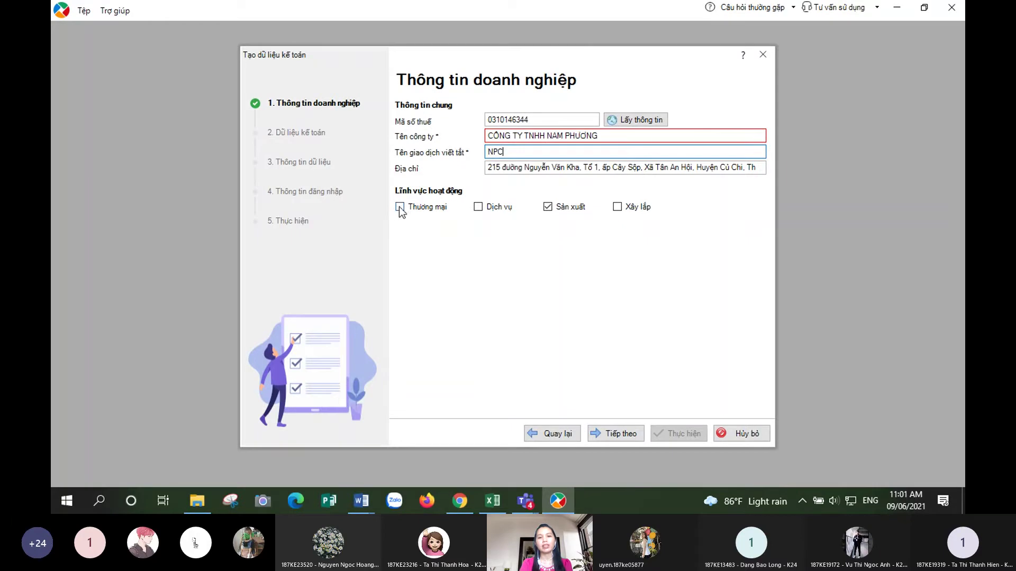
left_click(400, 208)
left_click(478, 207)
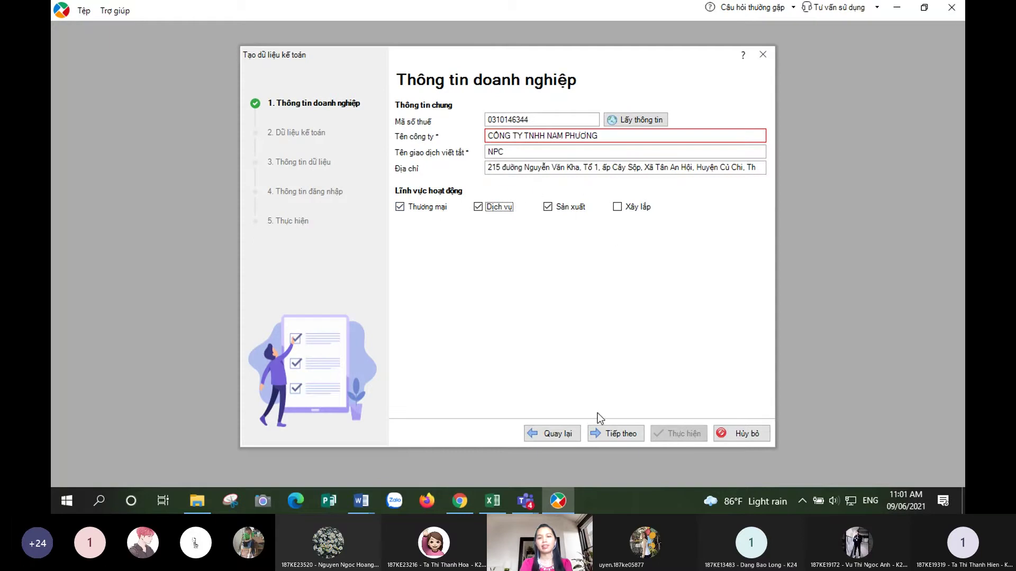
left_click(616, 437)
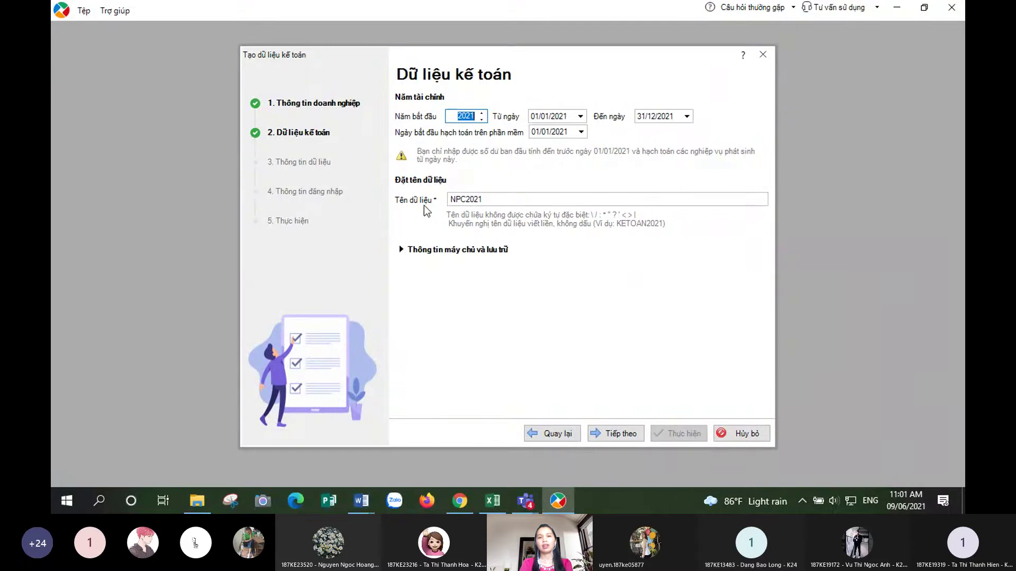
- Check NPC2021's connection server and storage path, then continue to the data information step
left_click(500, 200)
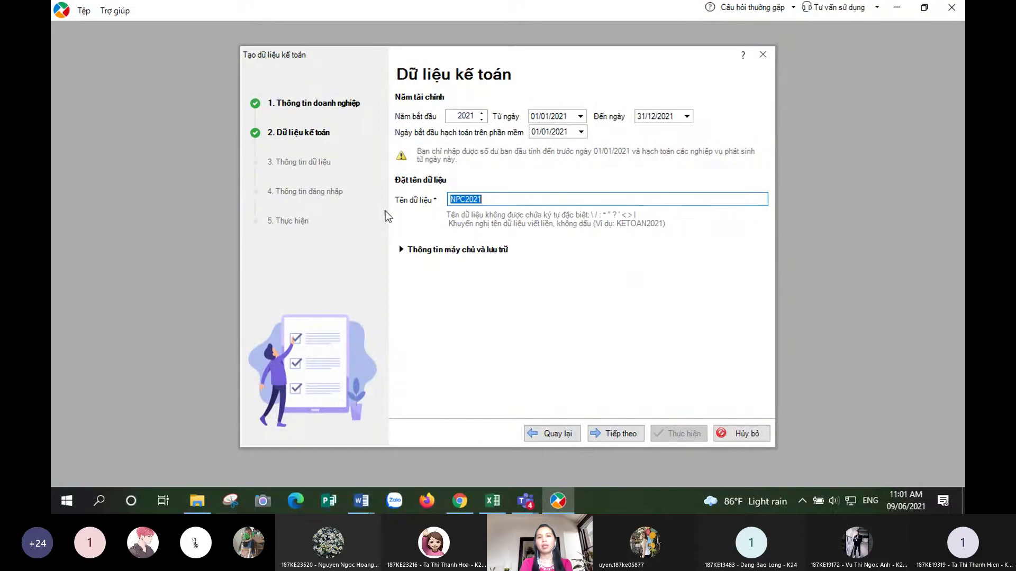
left_click(506, 199)
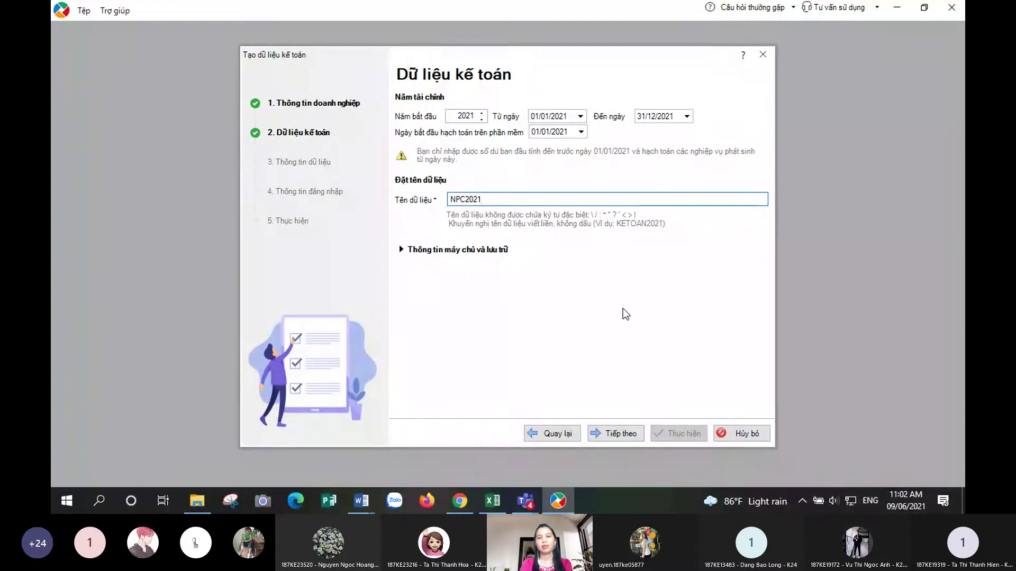
left_click(432, 252)
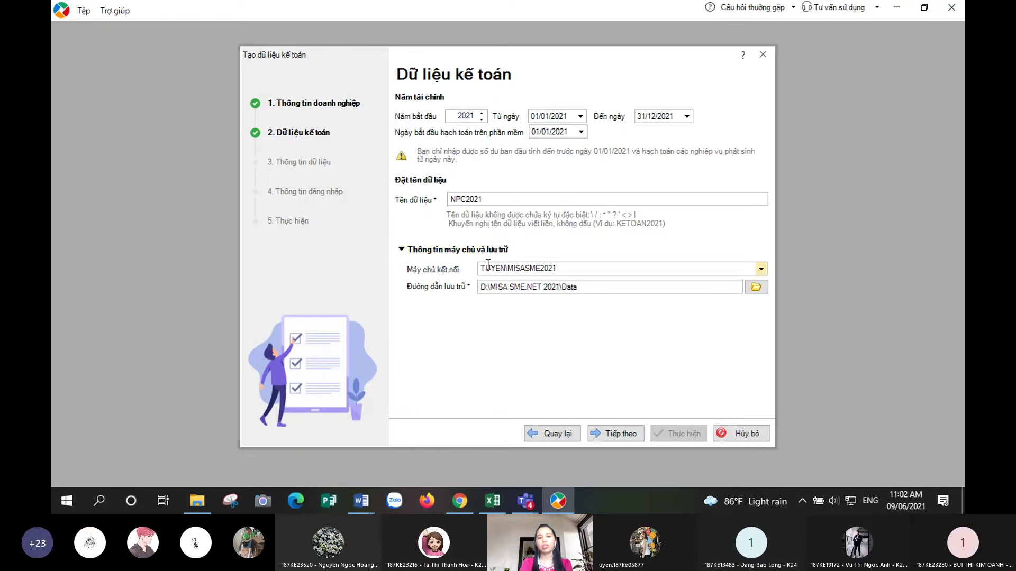
left_click(550, 269)
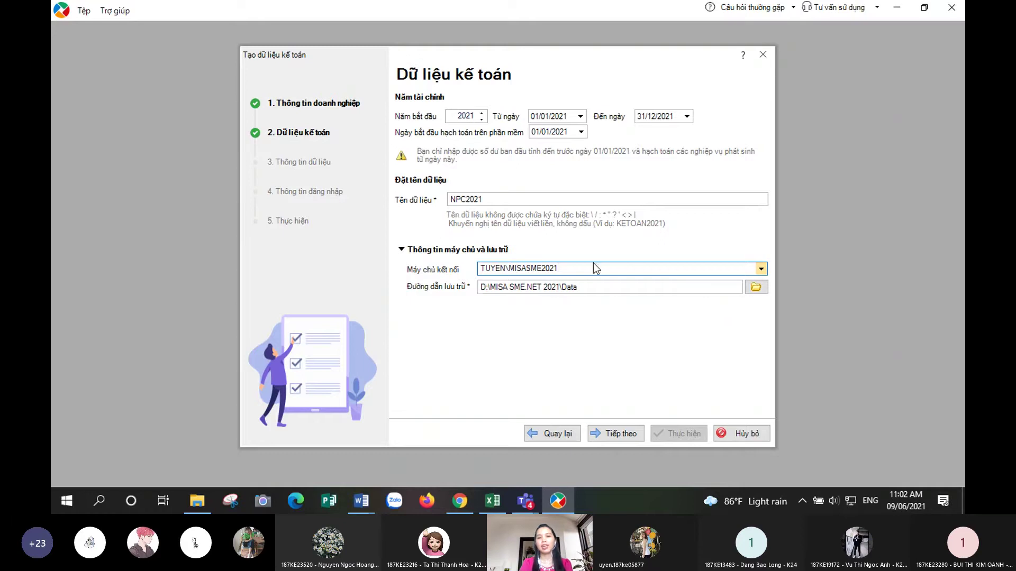
left_click(401, 251)
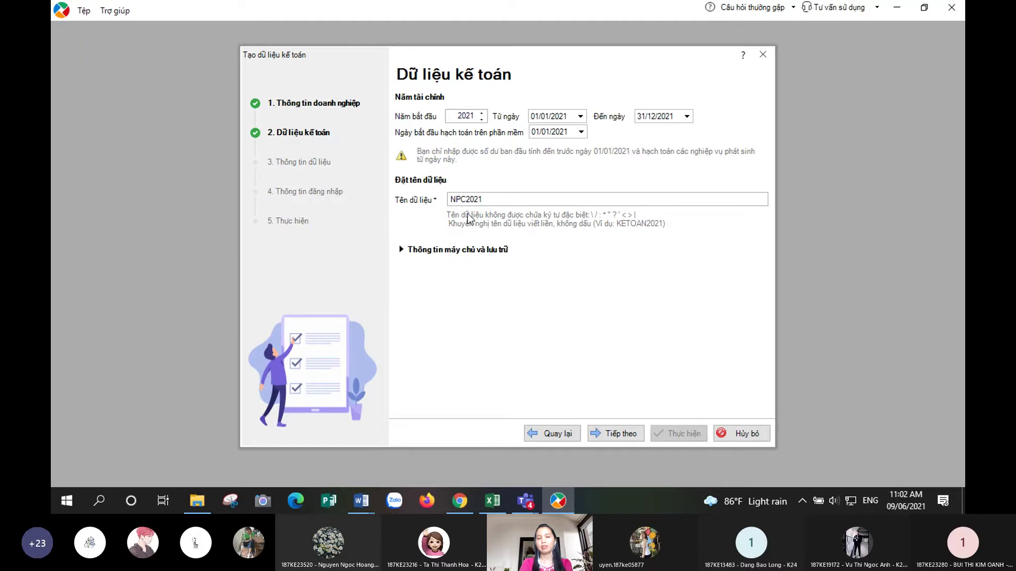
left_click(430, 247)
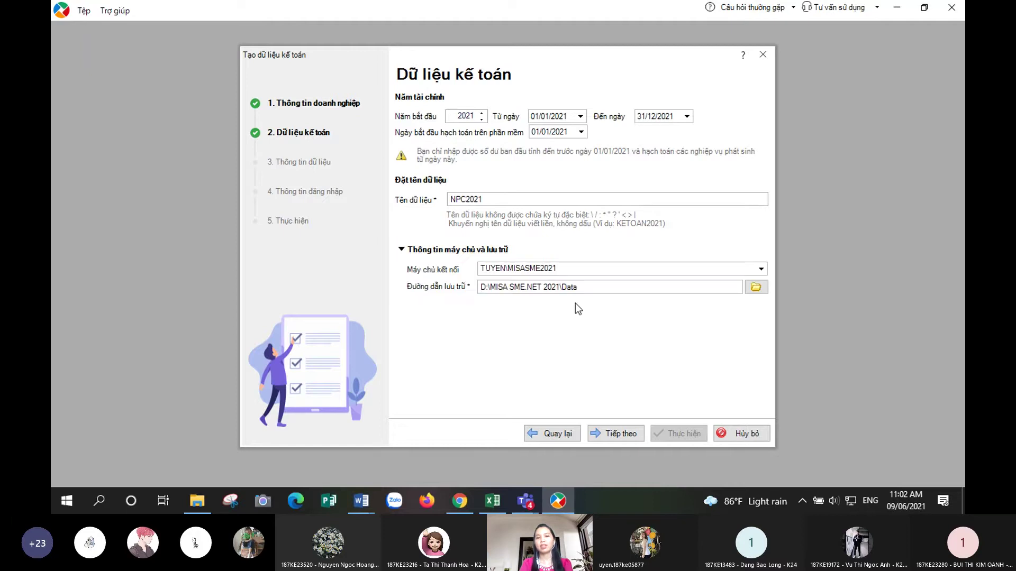
left_click(439, 250)
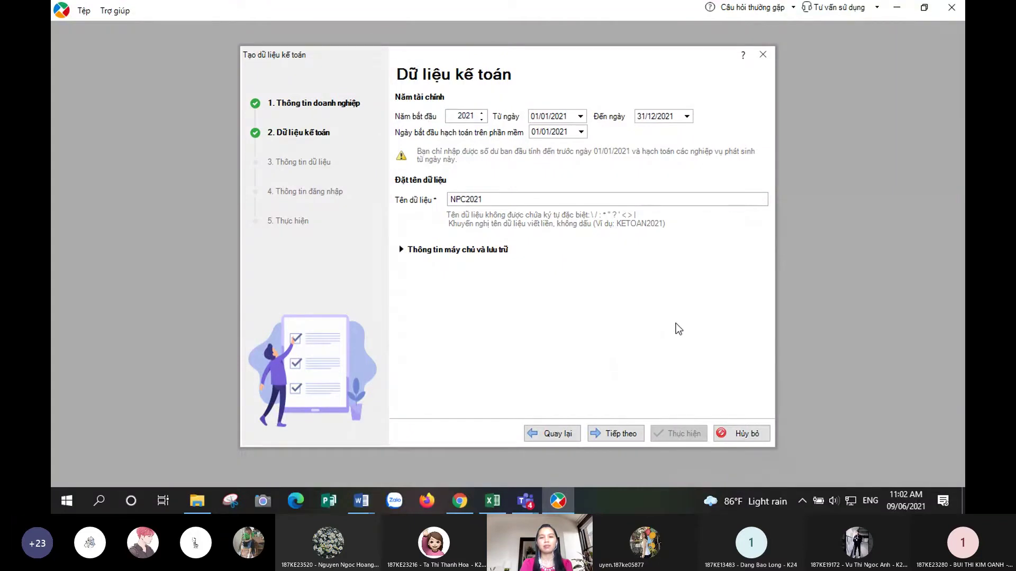
left_click(598, 434)
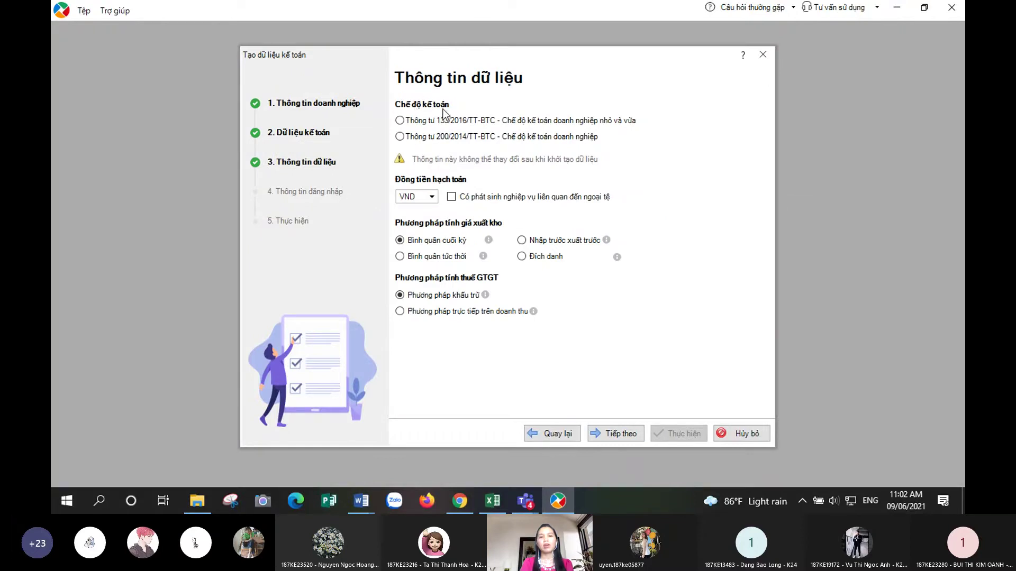
- Choose Thông tư 200/2014/TT-BTC, allow foreign-currency transactions, and continue to login information
left_click(406, 136)
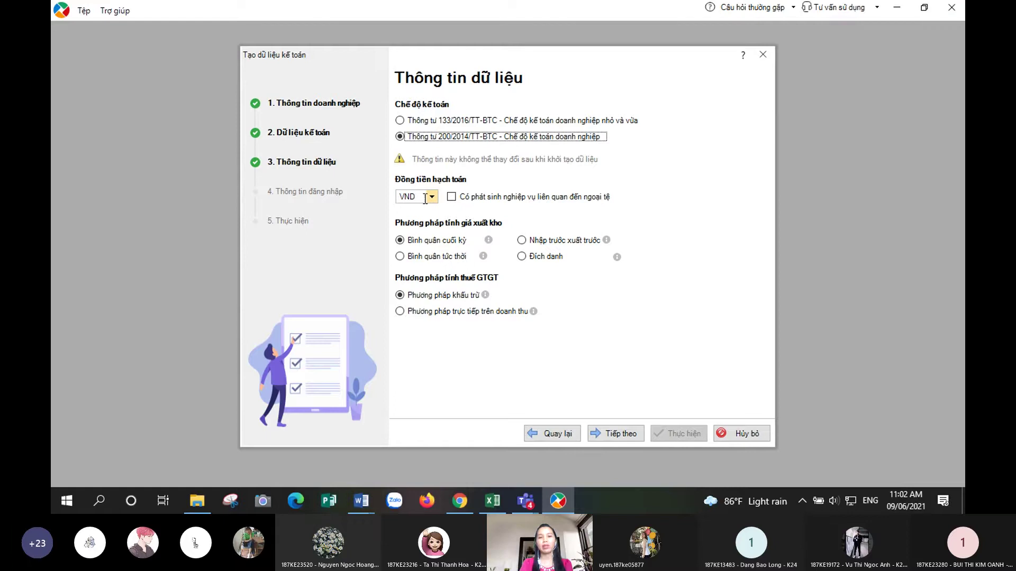
left_click(463, 199)
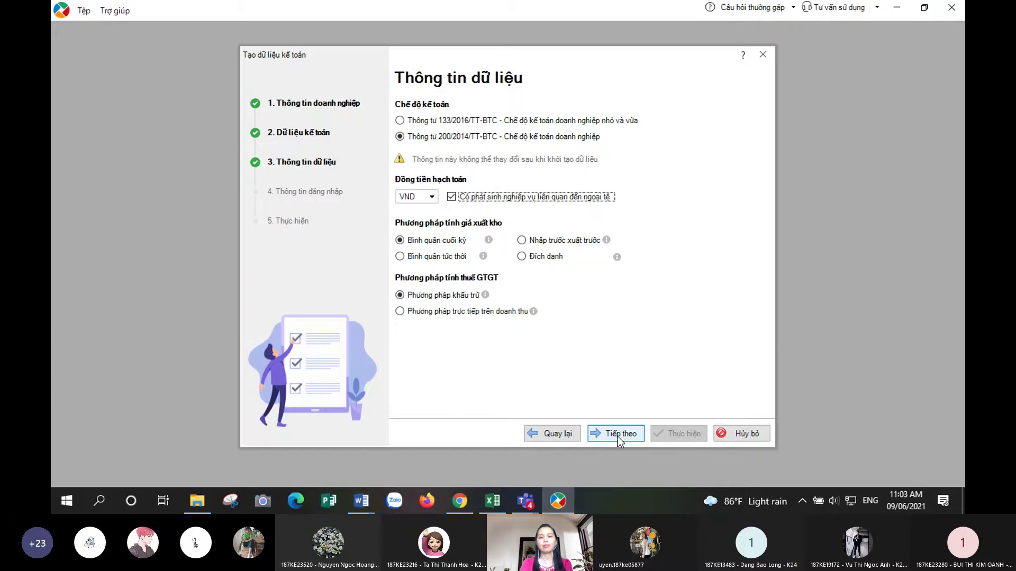
left_click(617, 437)
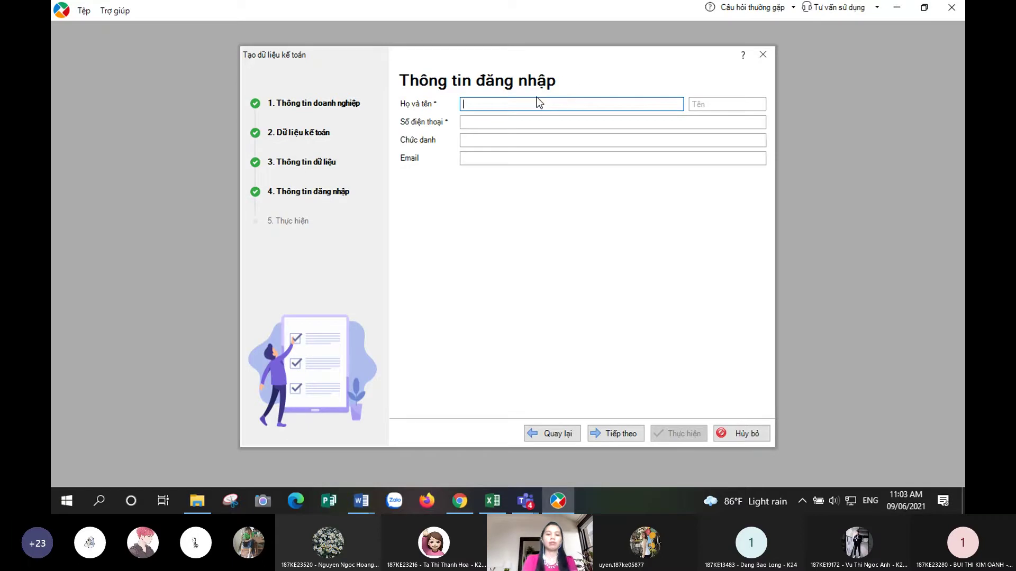
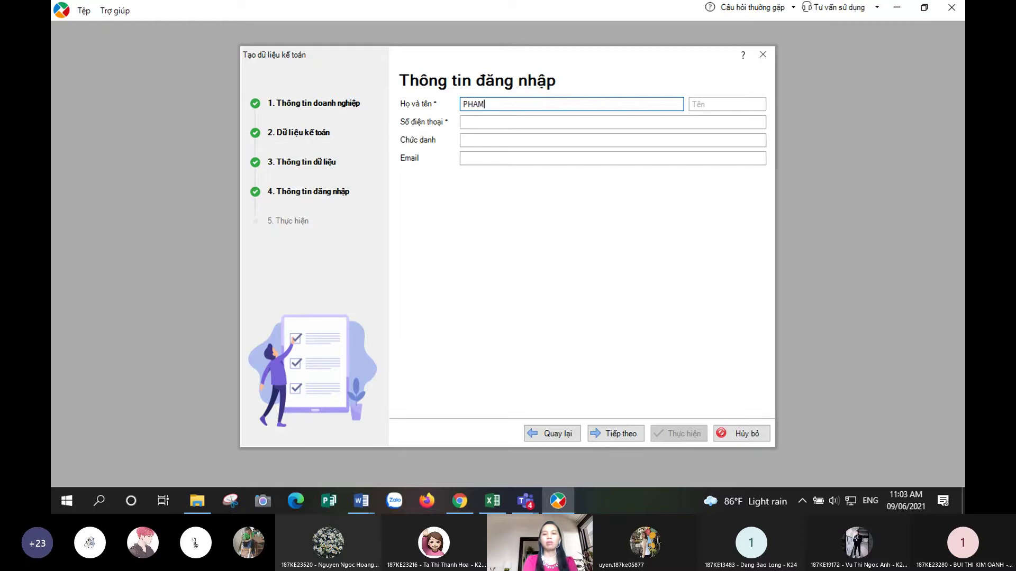
- Enter the login user's surname and given name, then type their phone number
key("Tab")
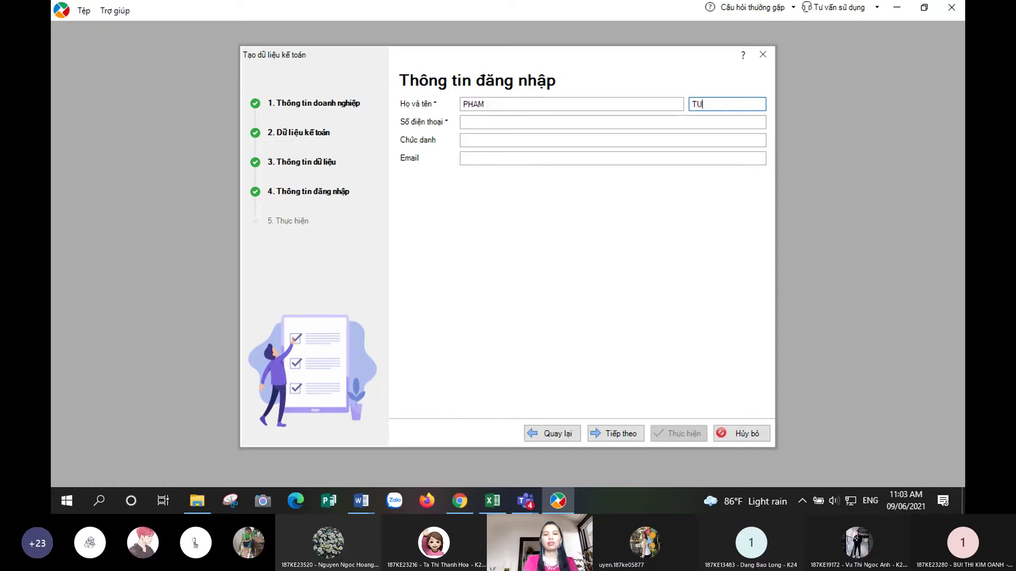
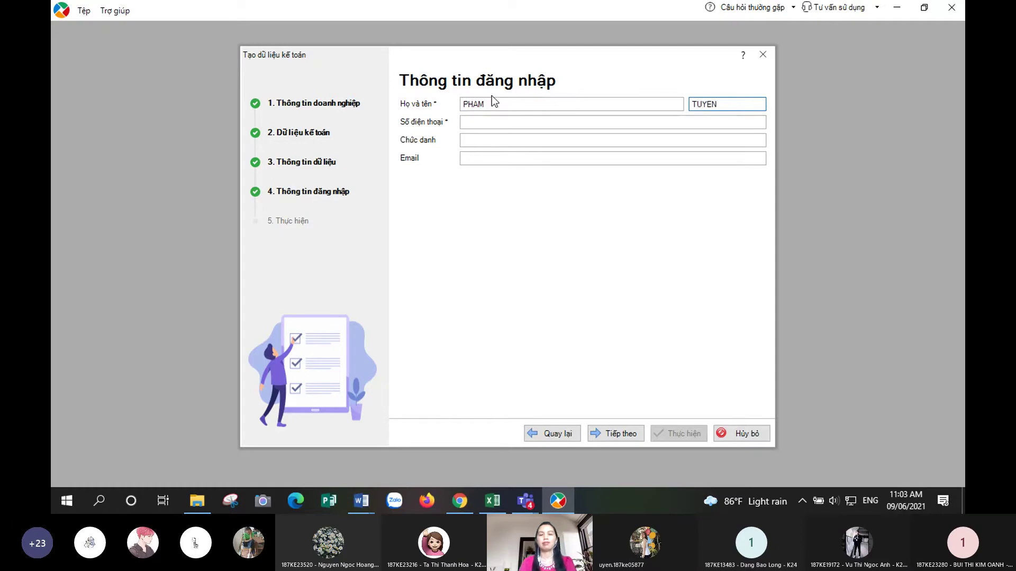
left_click(505, 126)
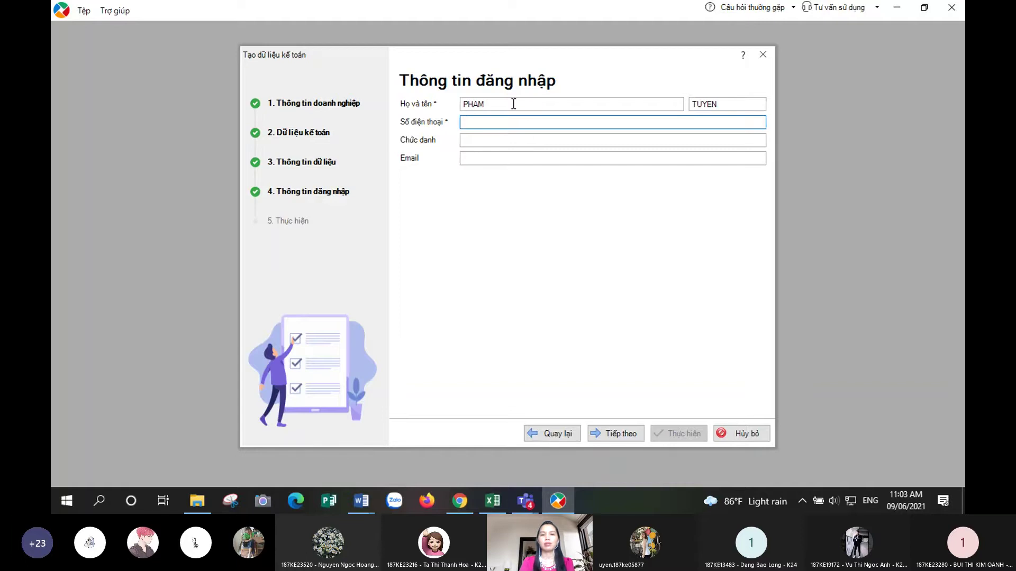
left_click(515, 106)
left_click(728, 105)
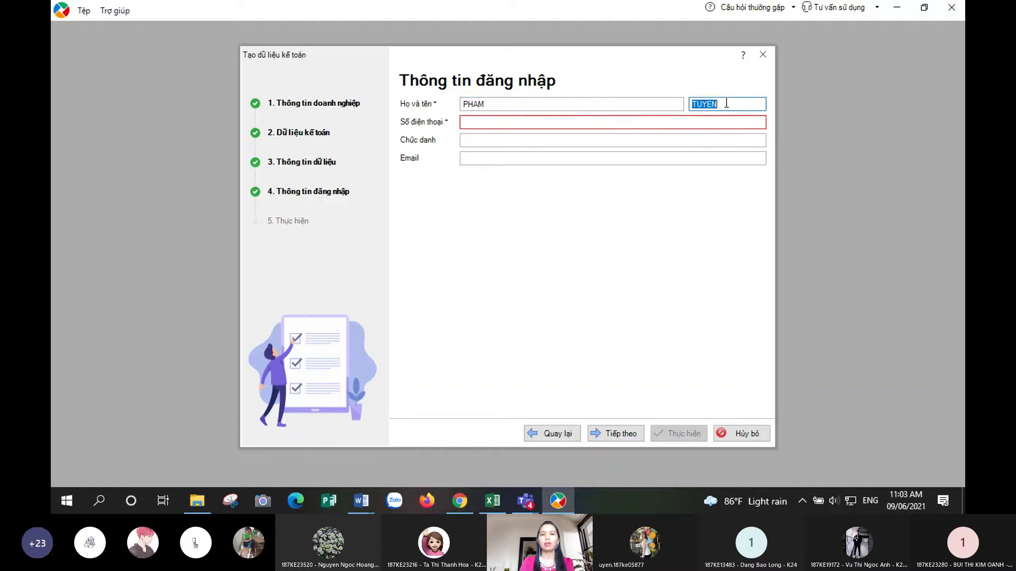
left_click(480, 122)
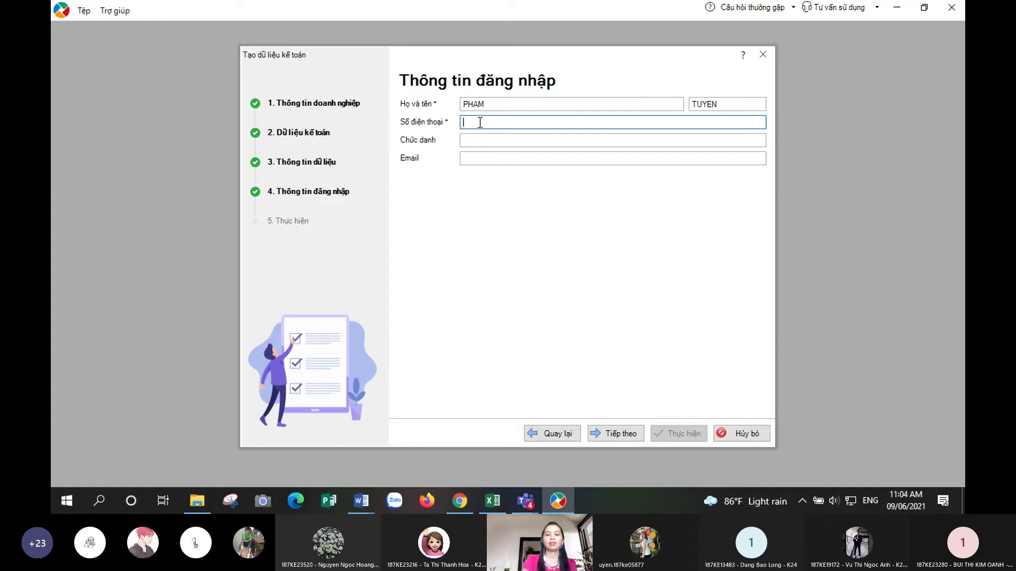
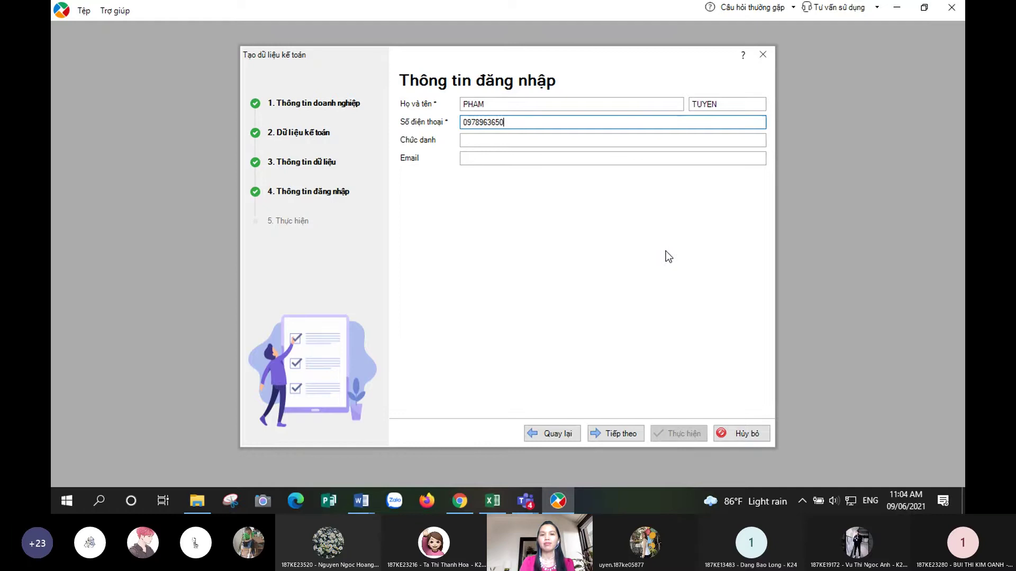
- Go to the Thực hiện summary and run creation of the NPC2021 data
left_click(605, 433)
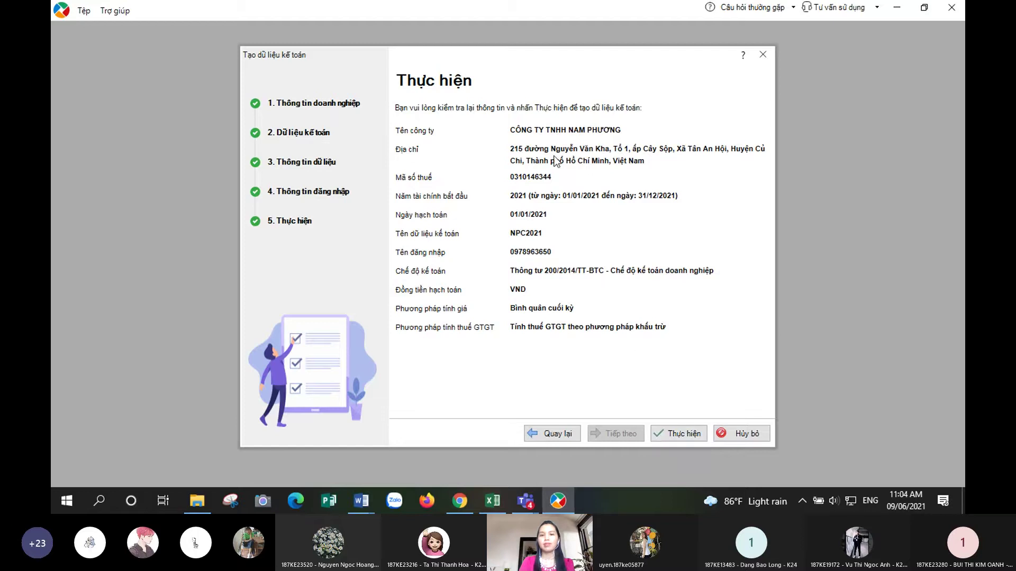
left_click(690, 438)
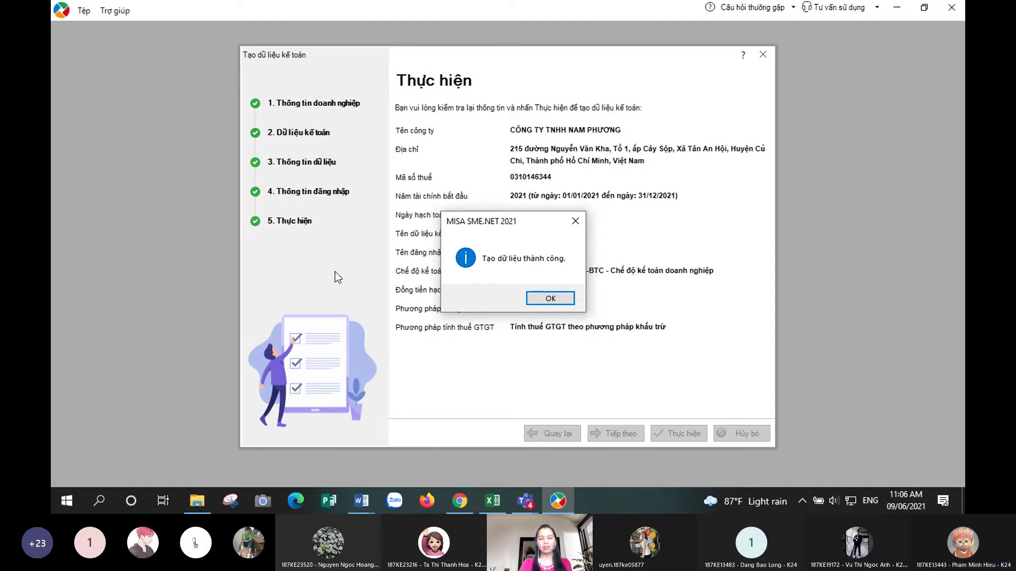
- Dismiss the success notice, view Máy chủ kết nối via the Tệp menu, then switch to Teams
left_click(553, 299)
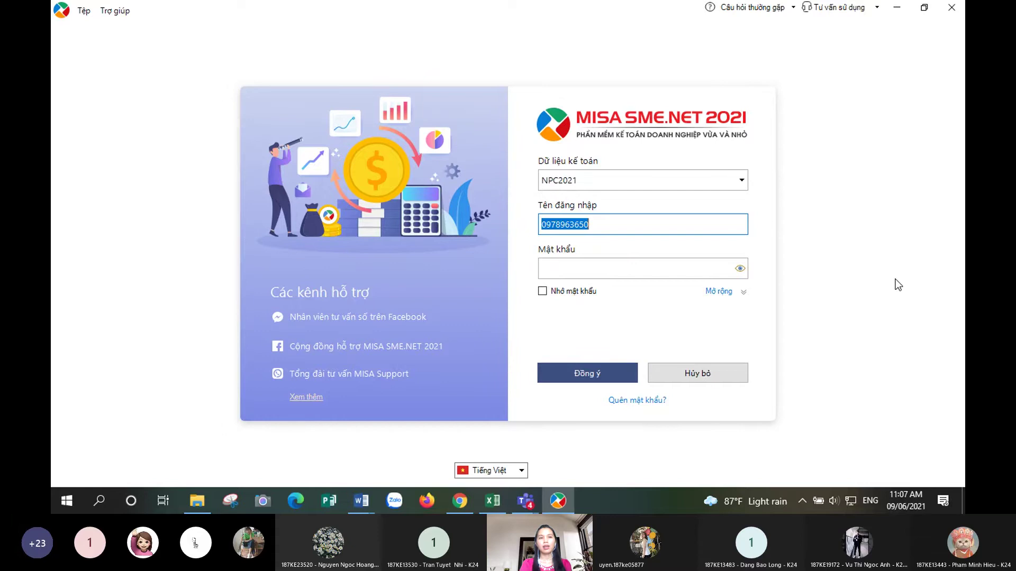
left_click(84, 12)
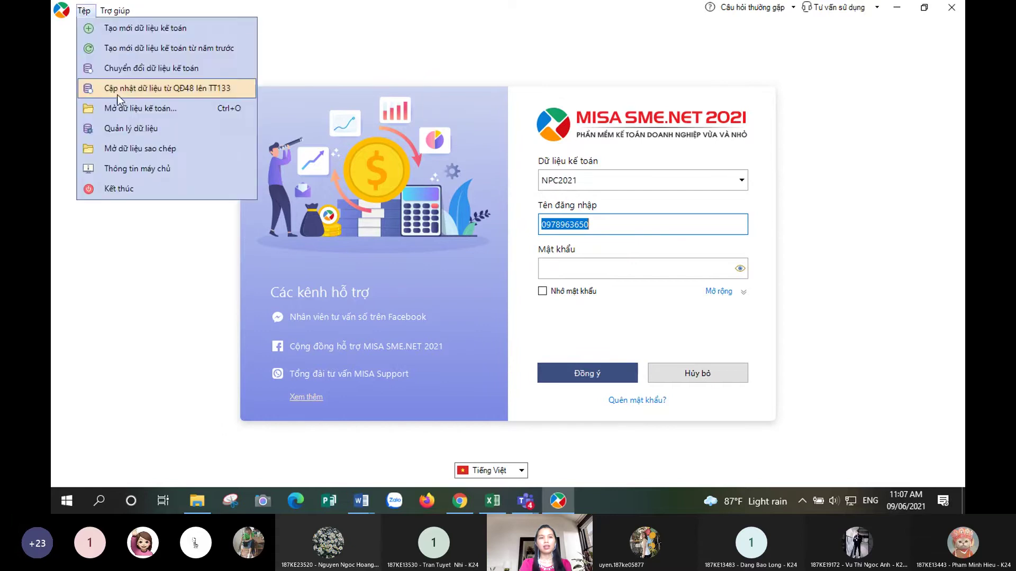
left_click(127, 128)
left_click(612, 278)
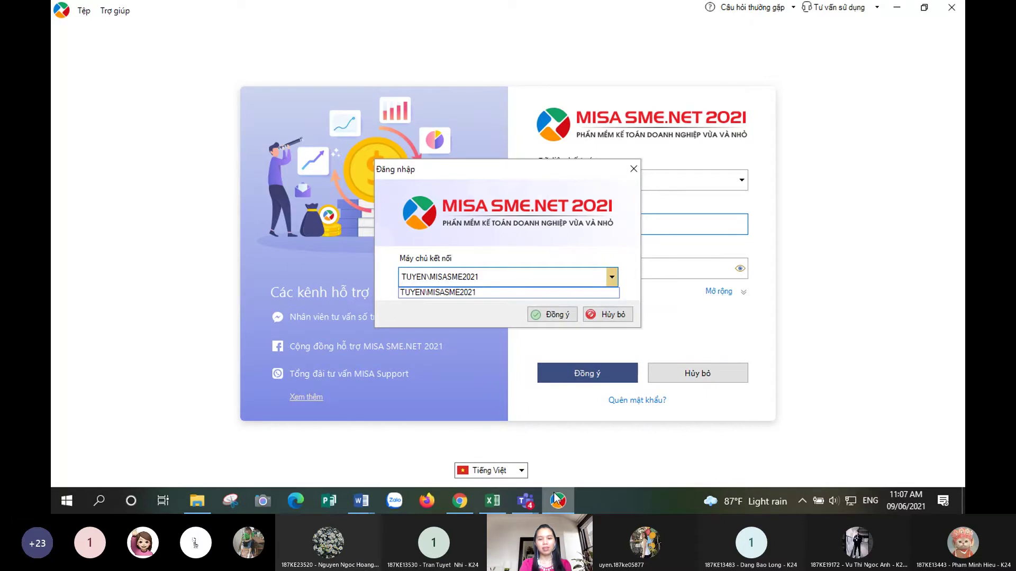
mouse_move(525, 500)
left_click(551, 433)
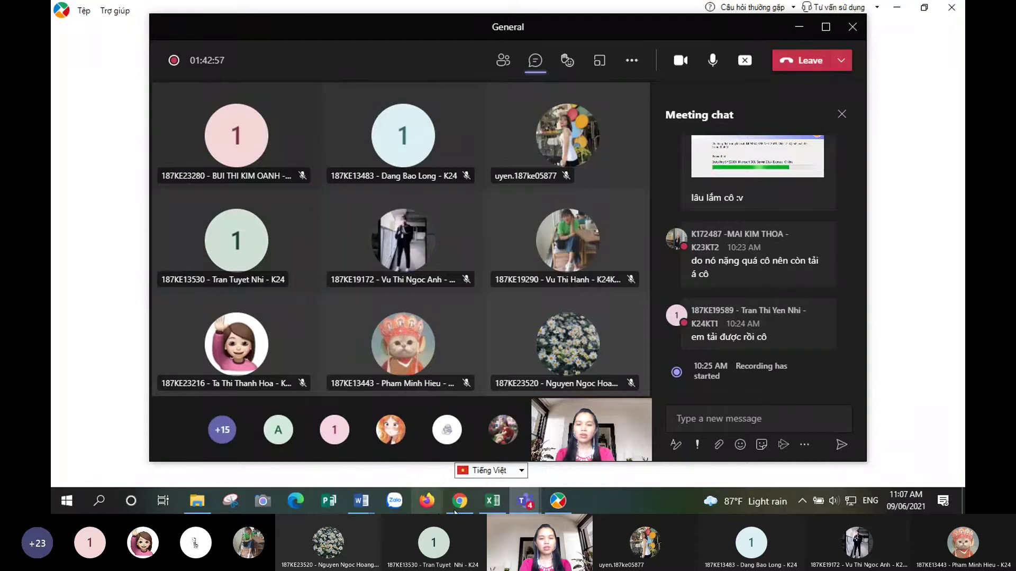
- Bring up the attendance workbook's 211_DAC0140_09 sheet and find the student in row 16
mouse_move(460, 503)
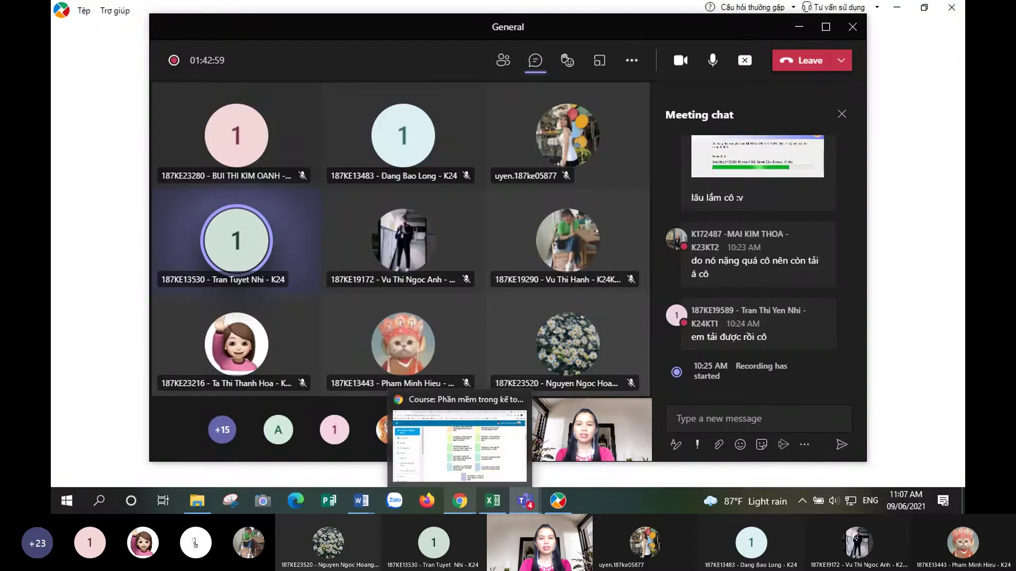
left_click(489, 511)
left_click(476, 373)
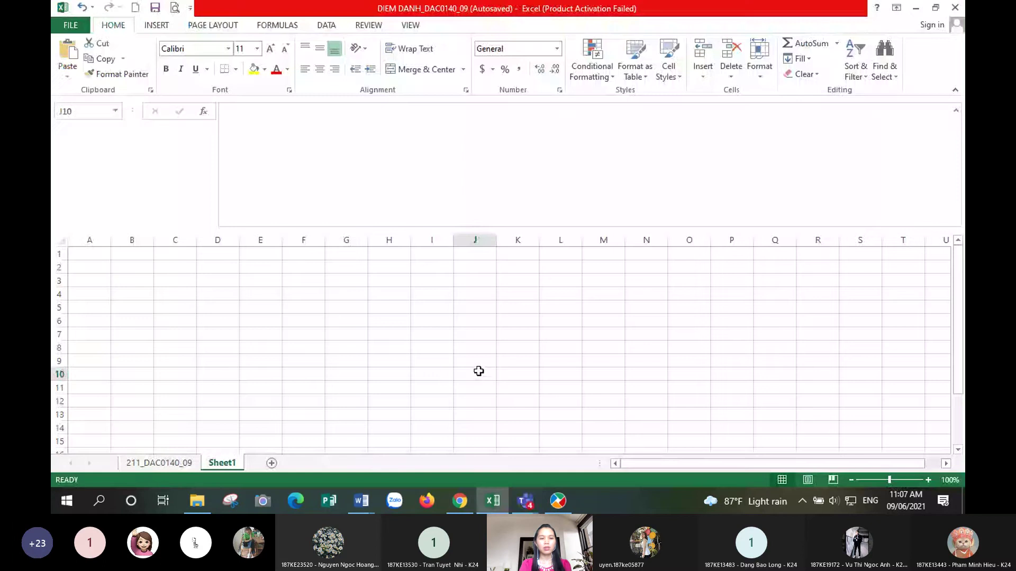
left_click(159, 463)
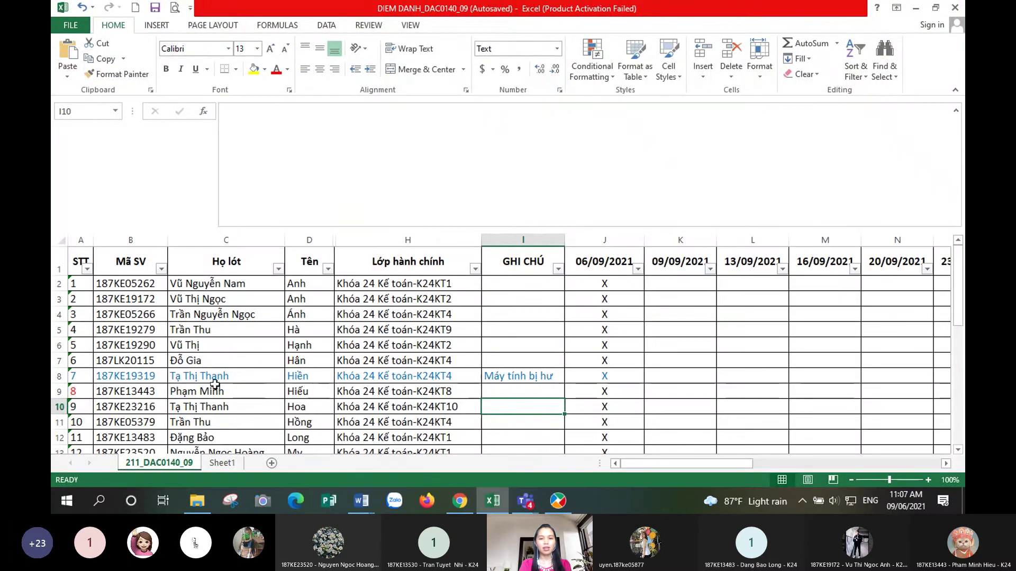
scroll(320, 357, "down", 3)
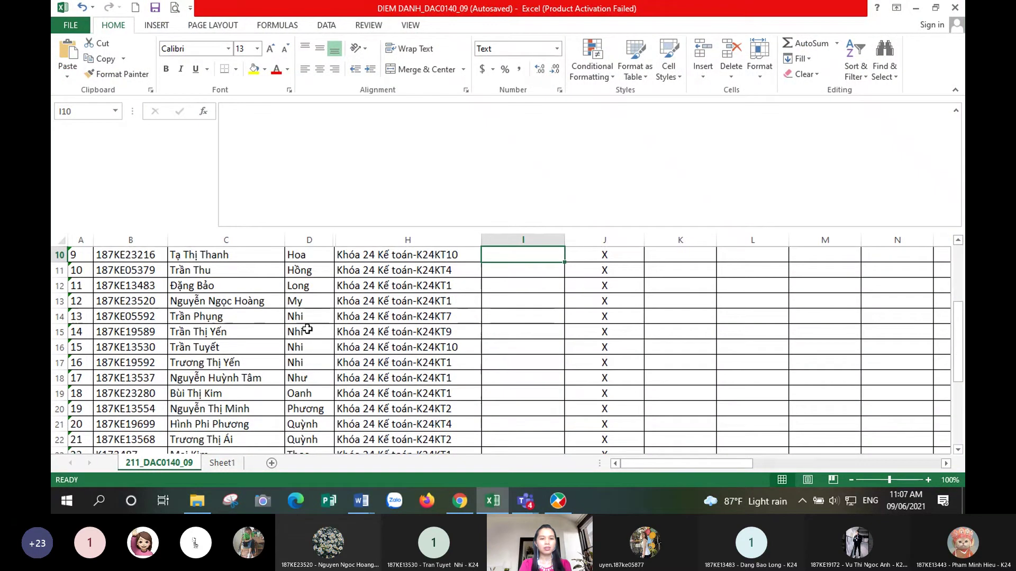
left_click(215, 337)
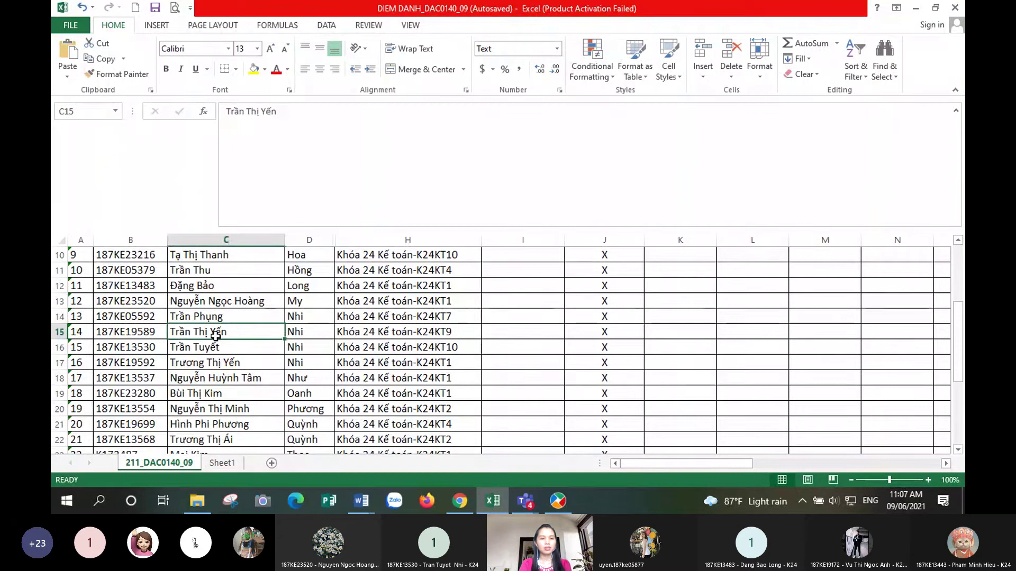
scroll(215, 337, "down", 1)
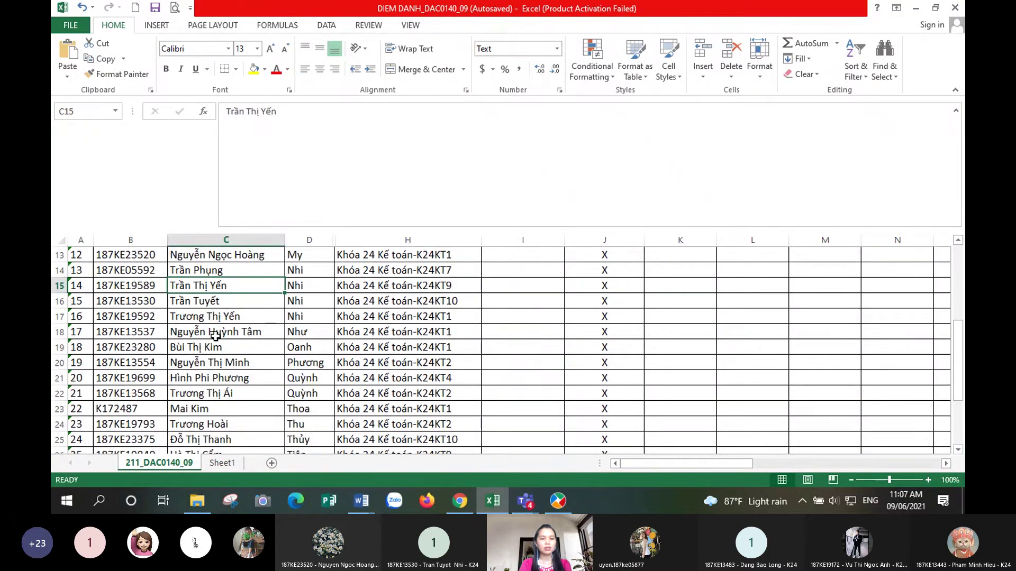
scroll(215, 336, "up", 1)
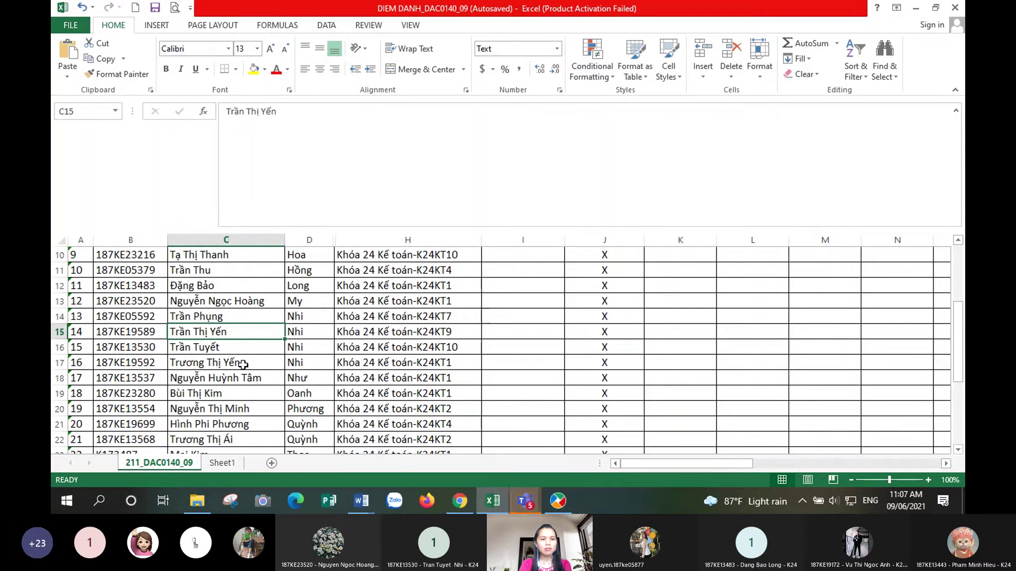
left_click(242, 390)
left_click(256, 332)
left_click(309, 320)
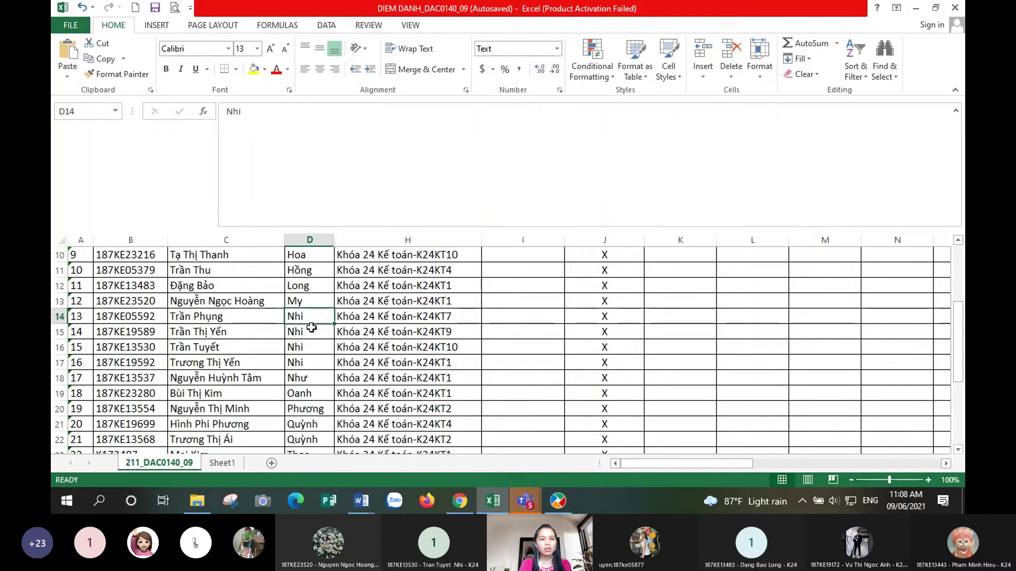
left_click(308, 334)
left_click(228, 347)
- Colour the text of all of row 16 dark blue
left_click(59, 347)
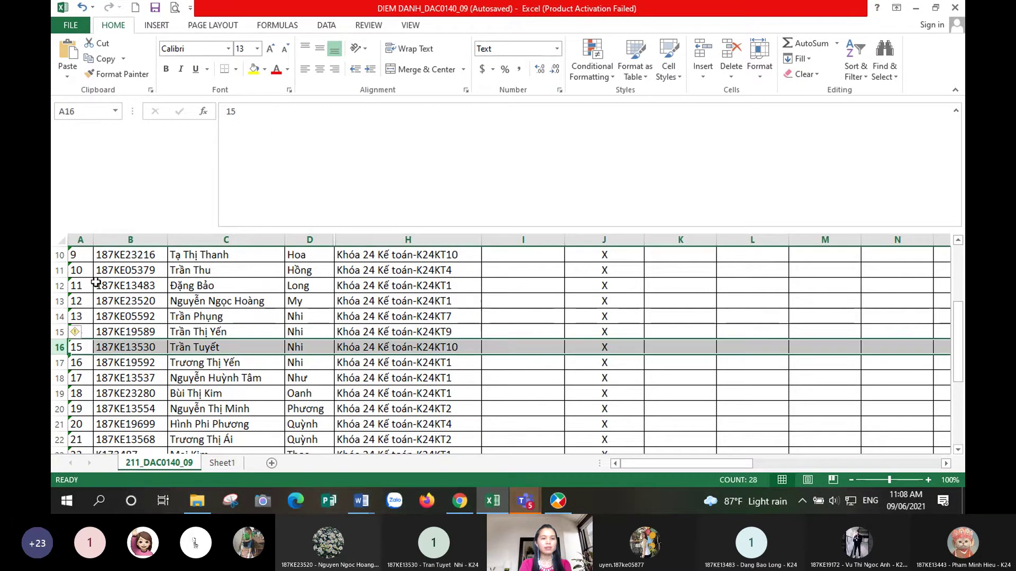
left_click(287, 69)
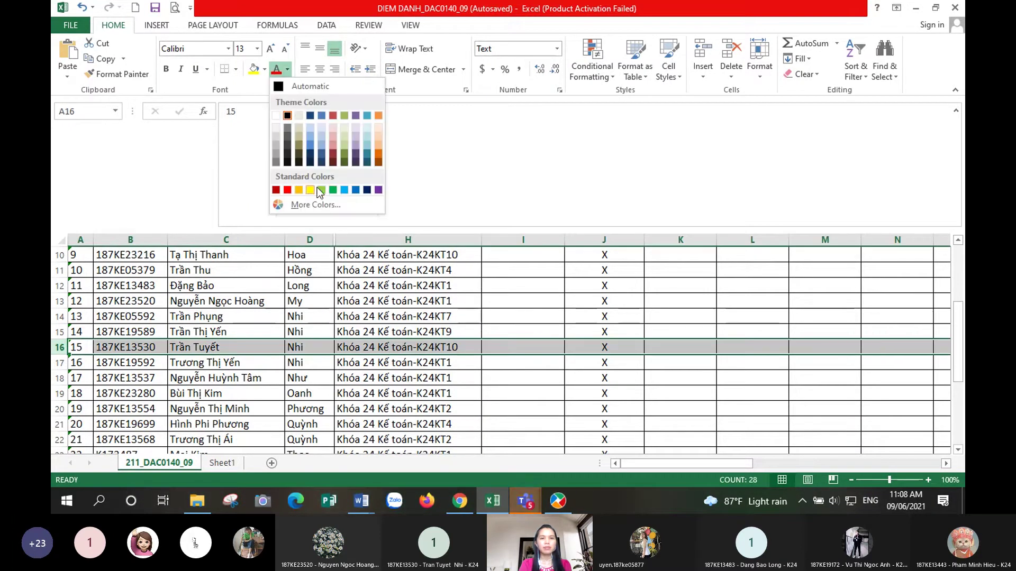
left_click(367, 189)
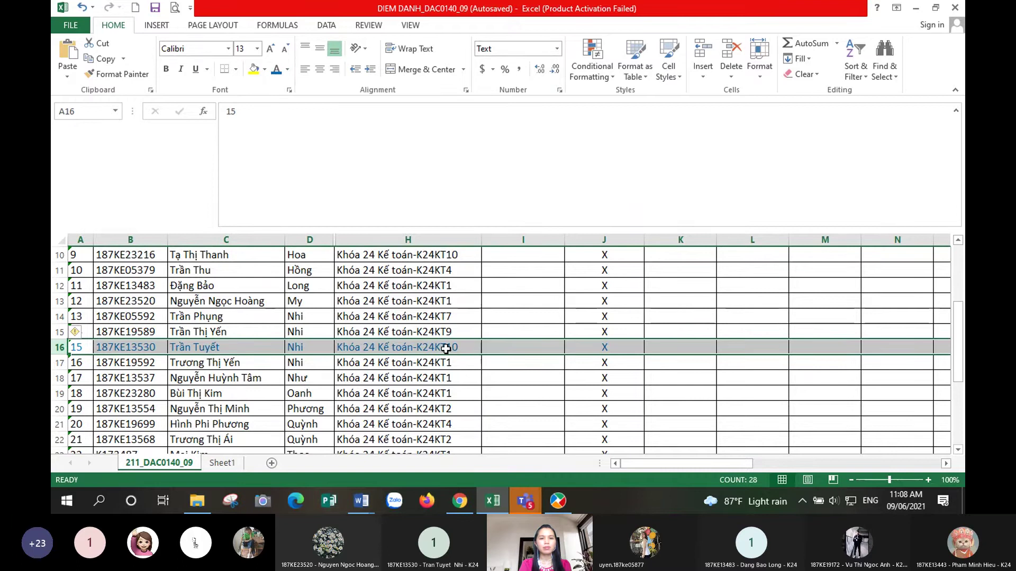
left_click(493, 351)
- Enter the note 'KO CÓ MÁY CHỦ' with a contact phone number in I16
type("KO")
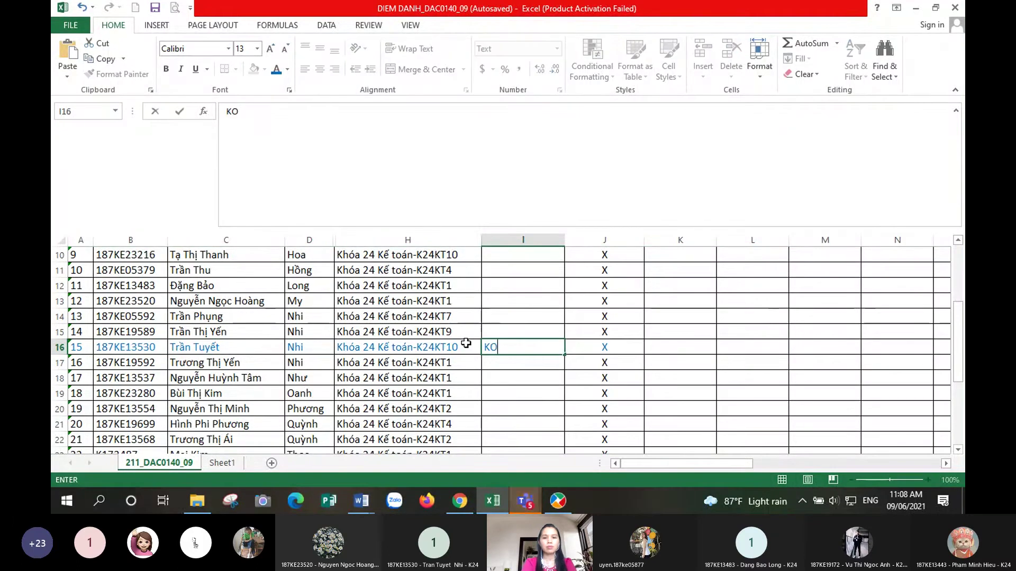
type(" CÓ ")
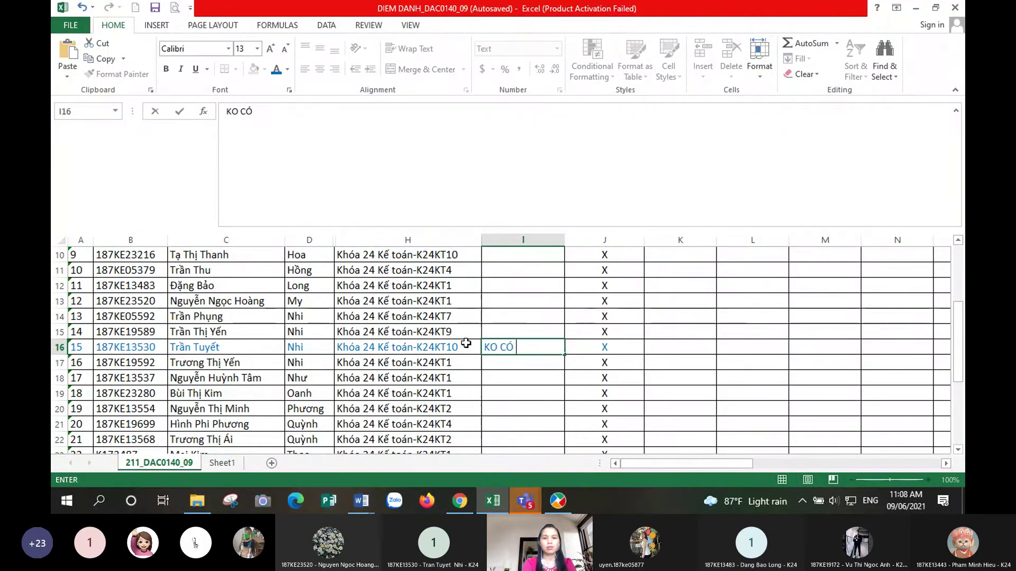
type("MÁY CHỦ")
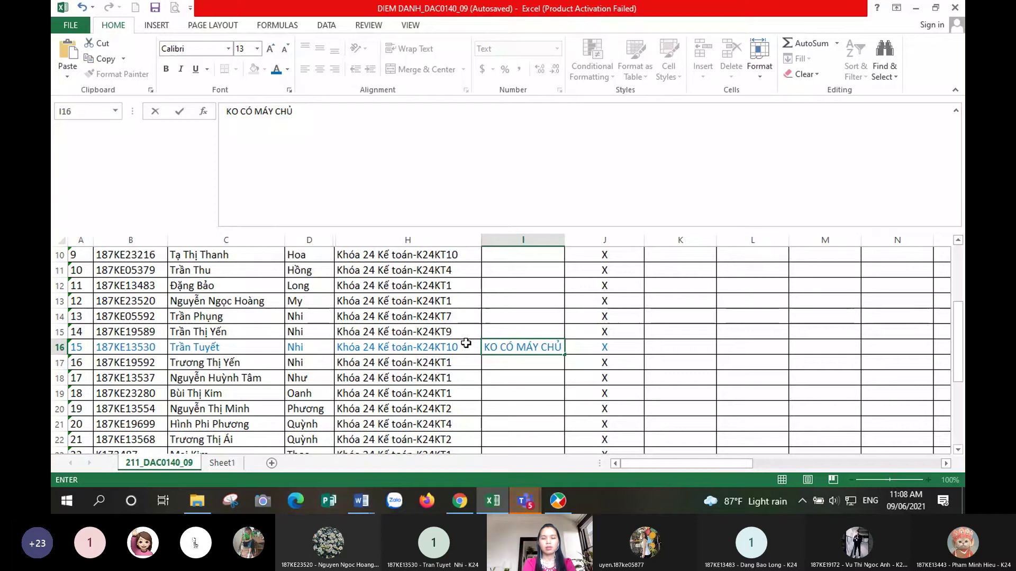
type(" -")
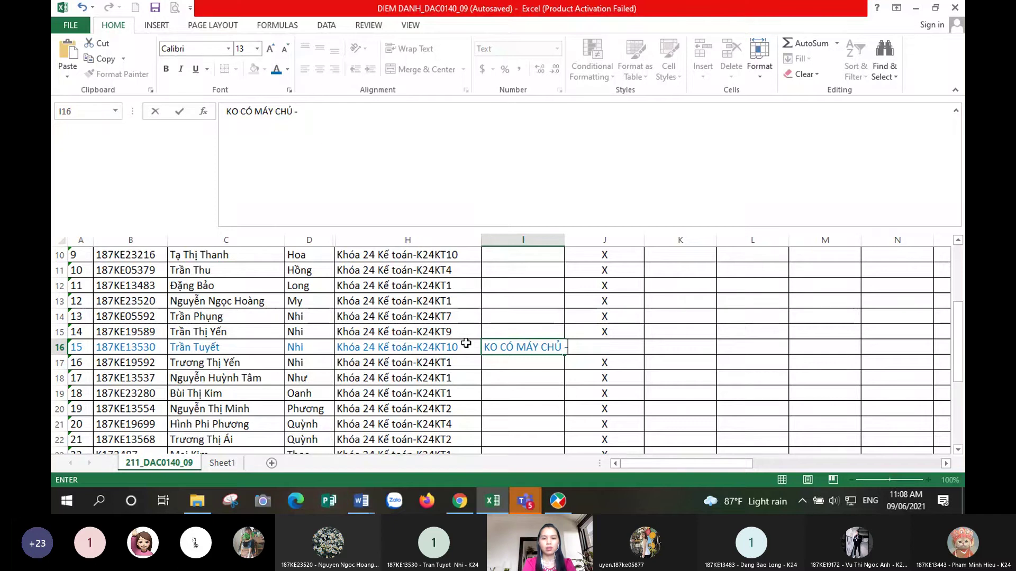
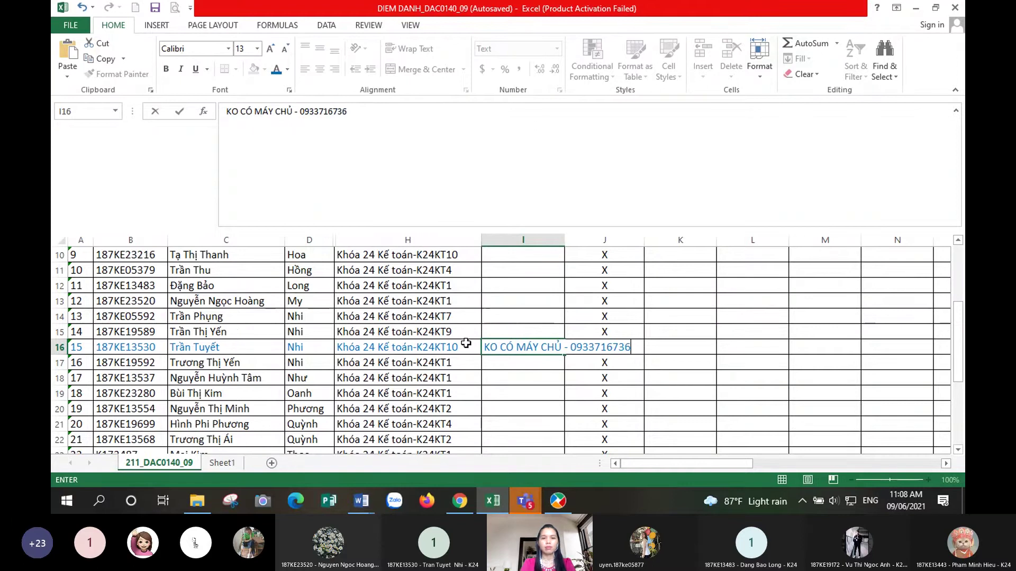
key("Return")
left_click(519, 347)
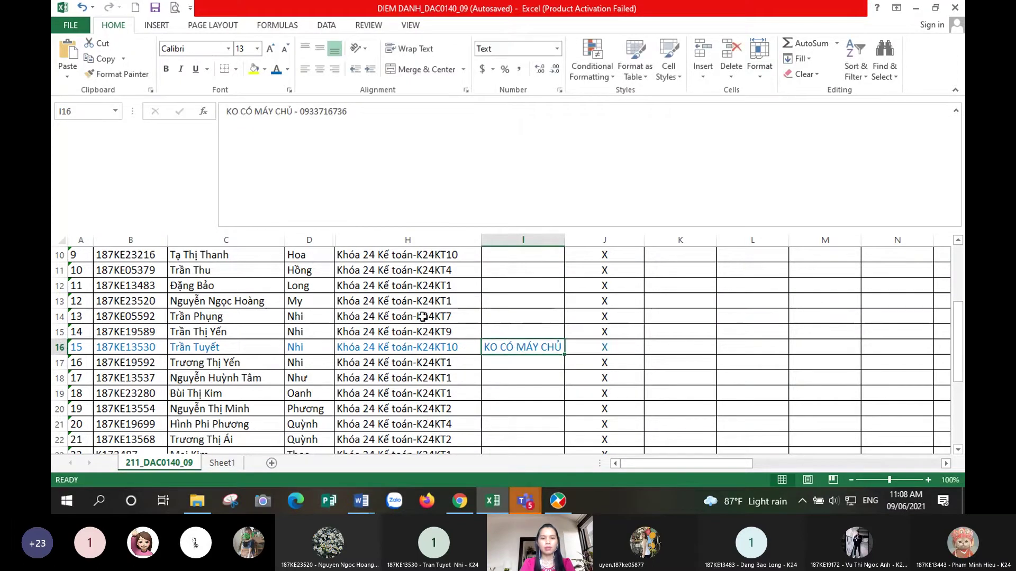
- Wrap the I16 note and vertically centre row 16
left_click(394, 48)
left_click(59, 370)
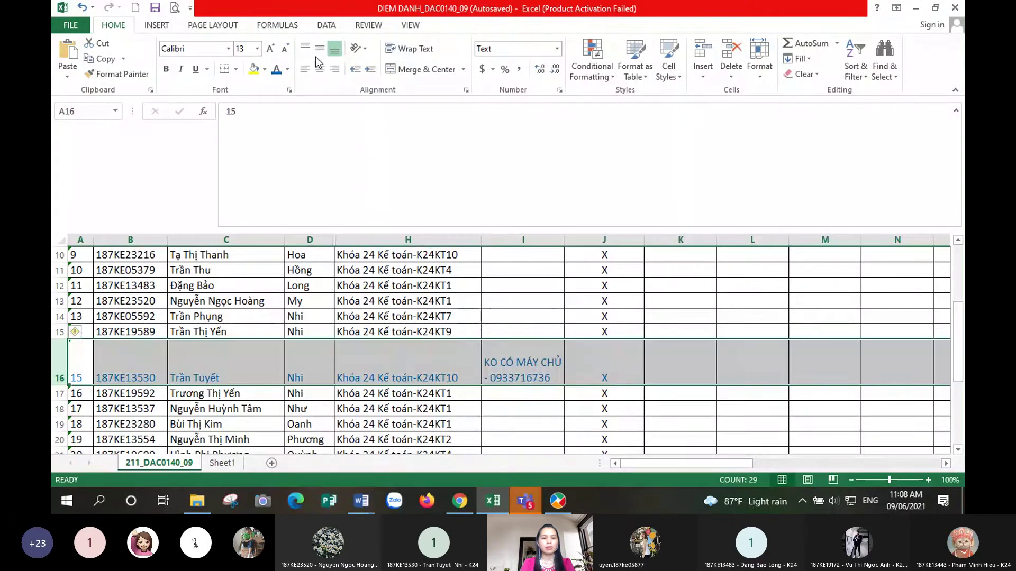
left_click(320, 49)
left_click(534, 379)
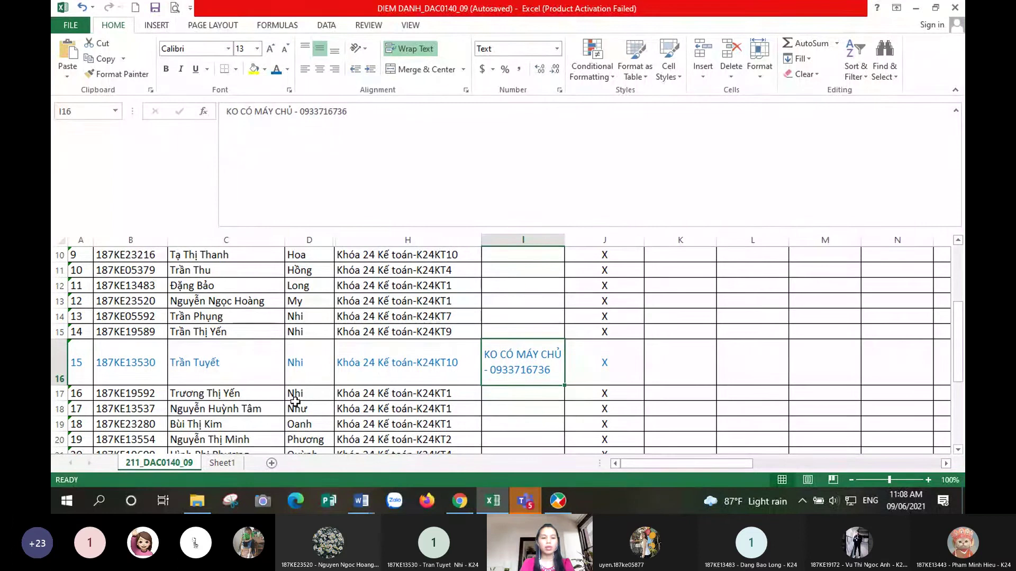
- Locate row 25 as the next student to flag, then reselect the I16 note
scroll(296, 402, "down", 3)
left_click(309, 352)
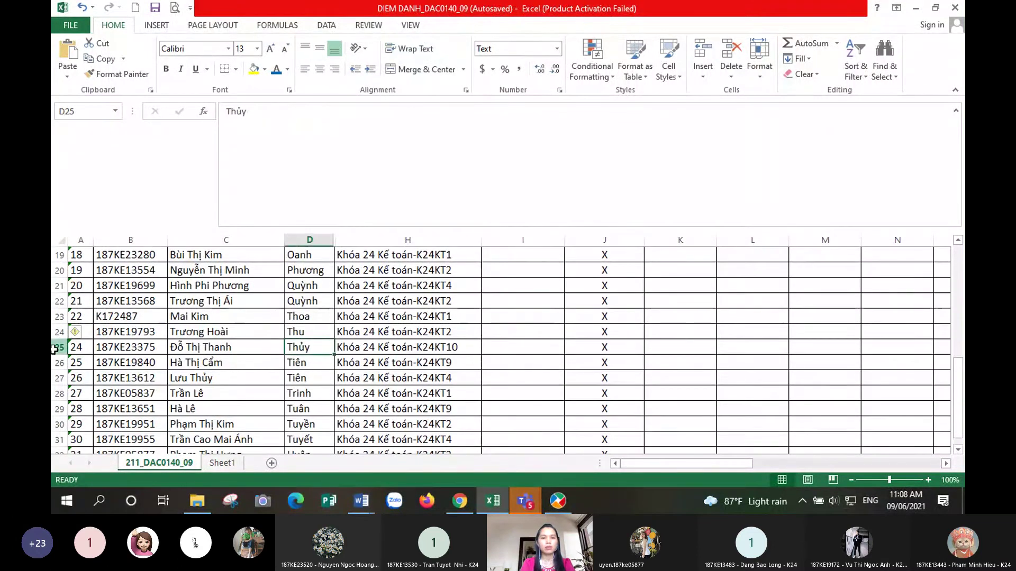
scroll(510, 324, "up", 3)
left_click(510, 317)
- Copy the I16 note into I25
key("ctrl+c")
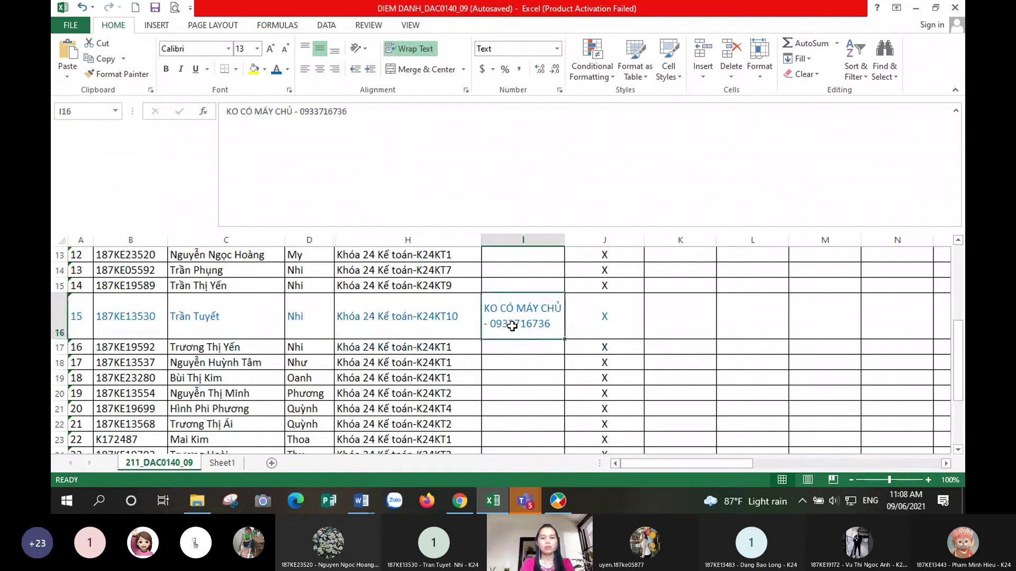
scroll(476, 344, "down", 3)
left_click(509, 346)
key("ctrl+v")
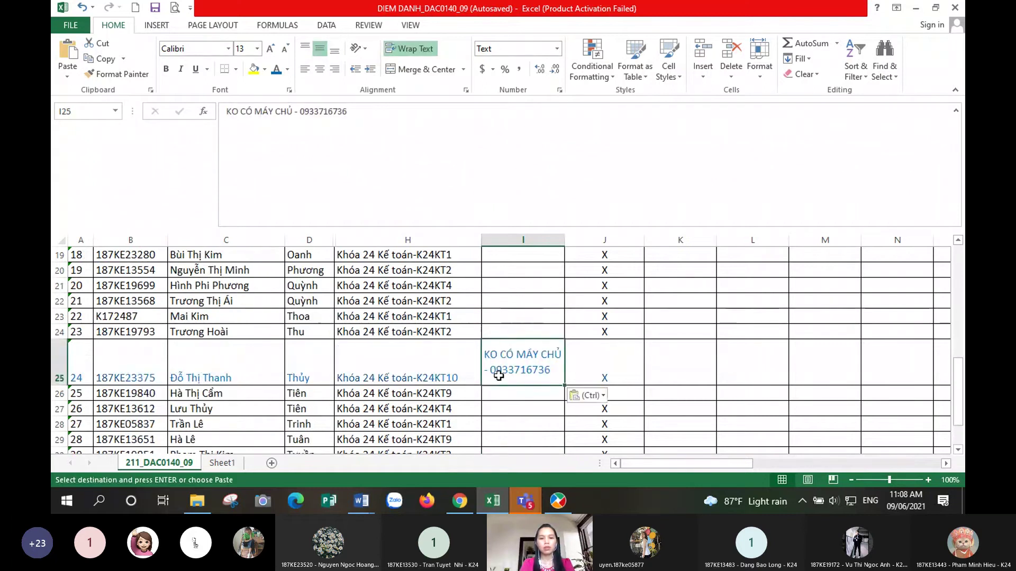
- Replace the phone number in the I25 note with the second student's contact number
double_click(497, 373)
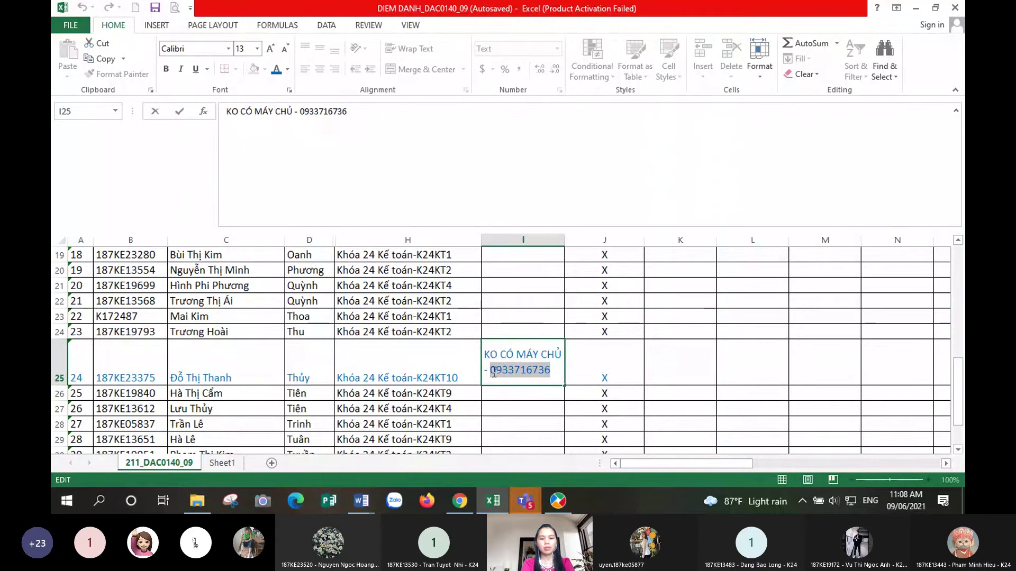
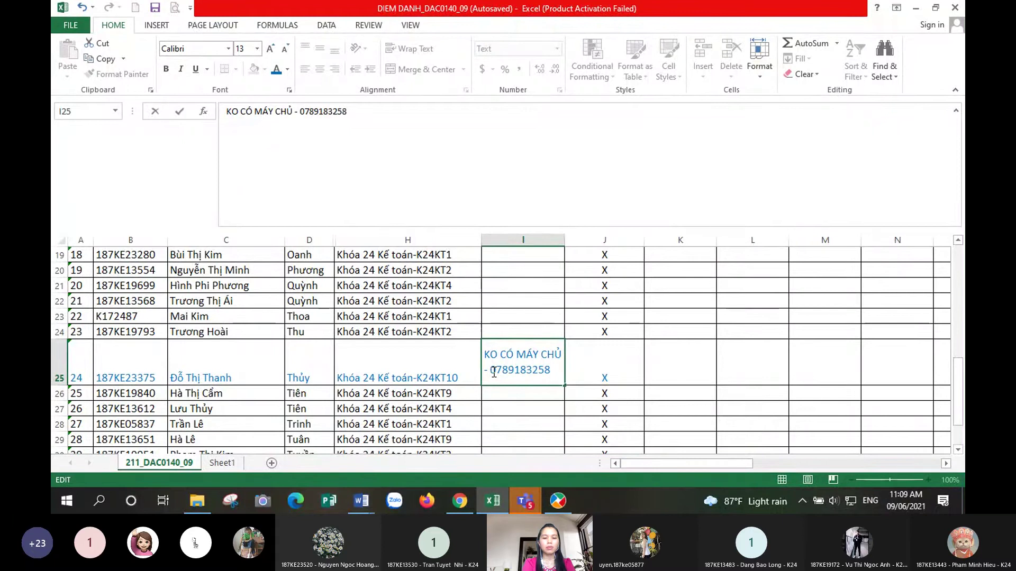
key("Return")
left_click(518, 367)
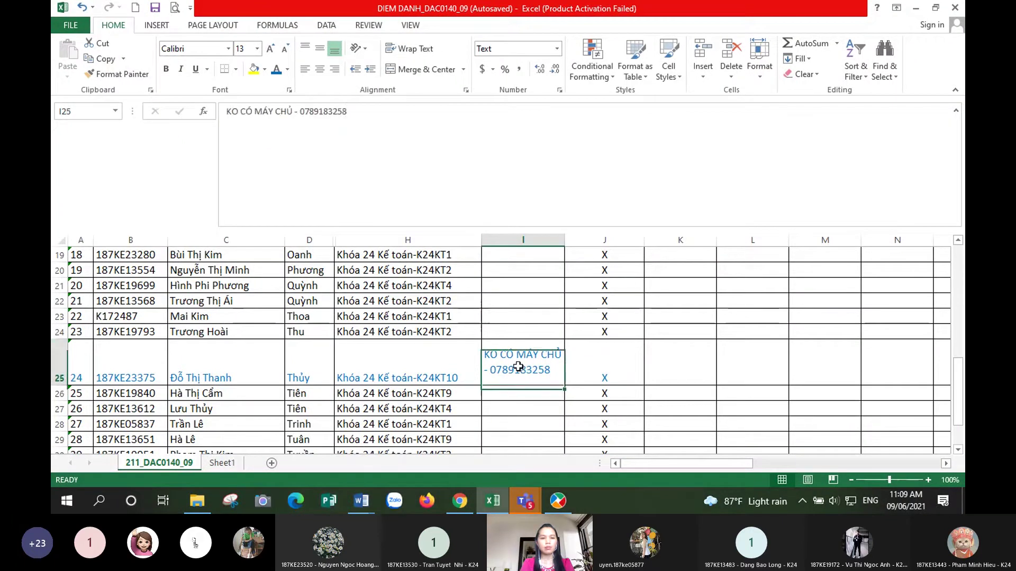
- Vertically centre row 25, check the I25 note, and switch to MISA SME.NET 2021
left_click(59, 365)
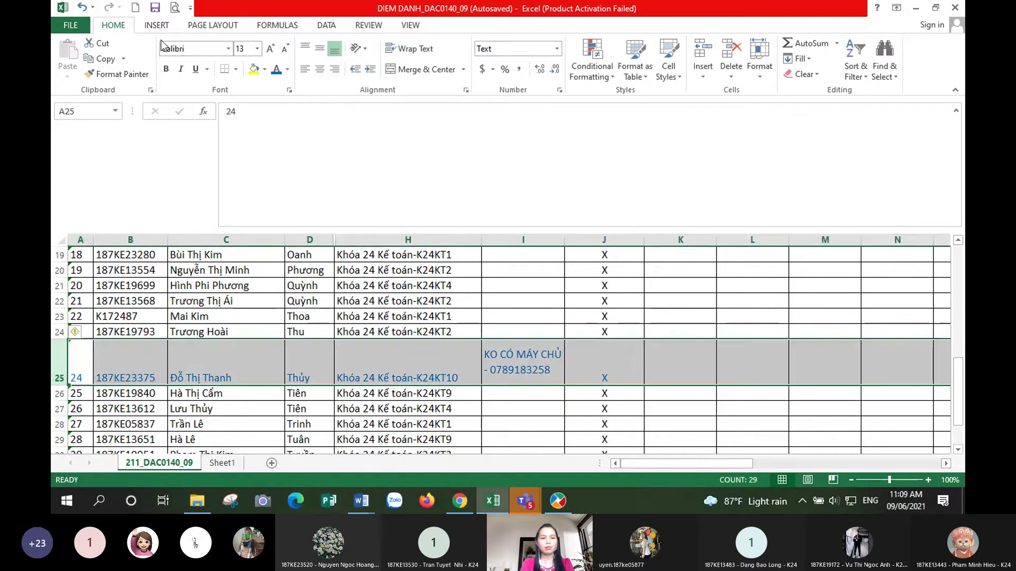
left_click(321, 49)
left_click(539, 424)
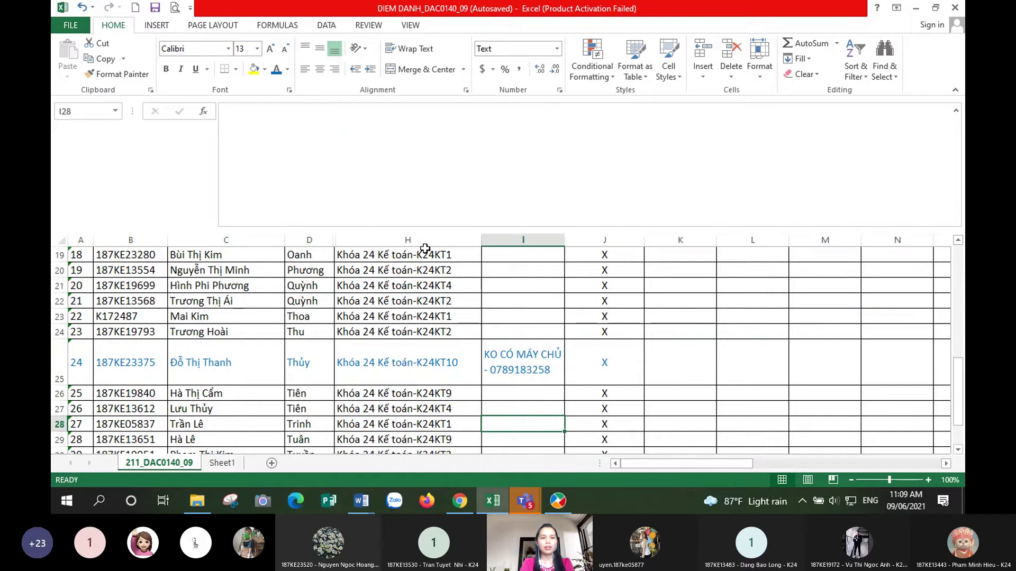
left_click(536, 370)
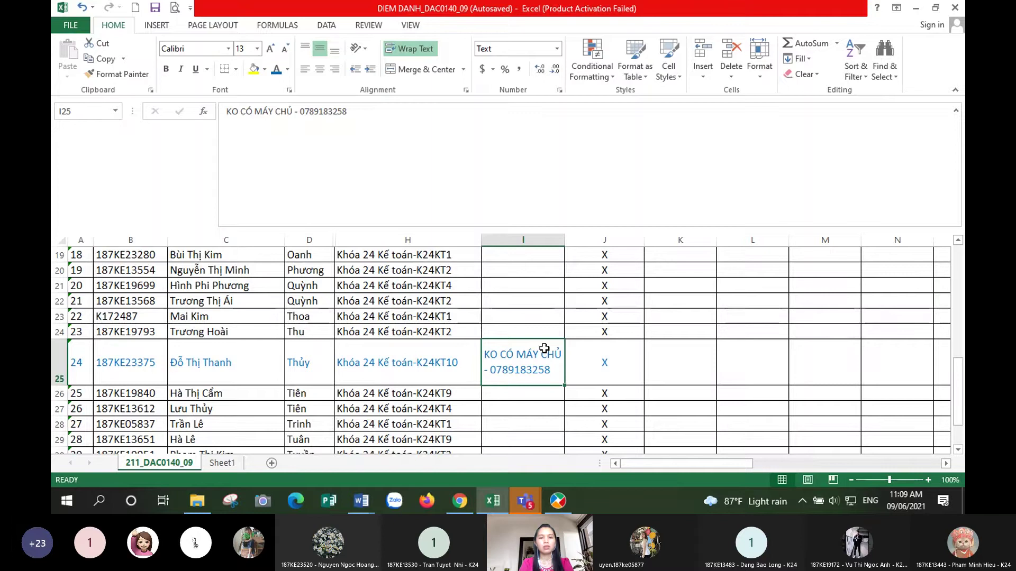
left_click(558, 501)
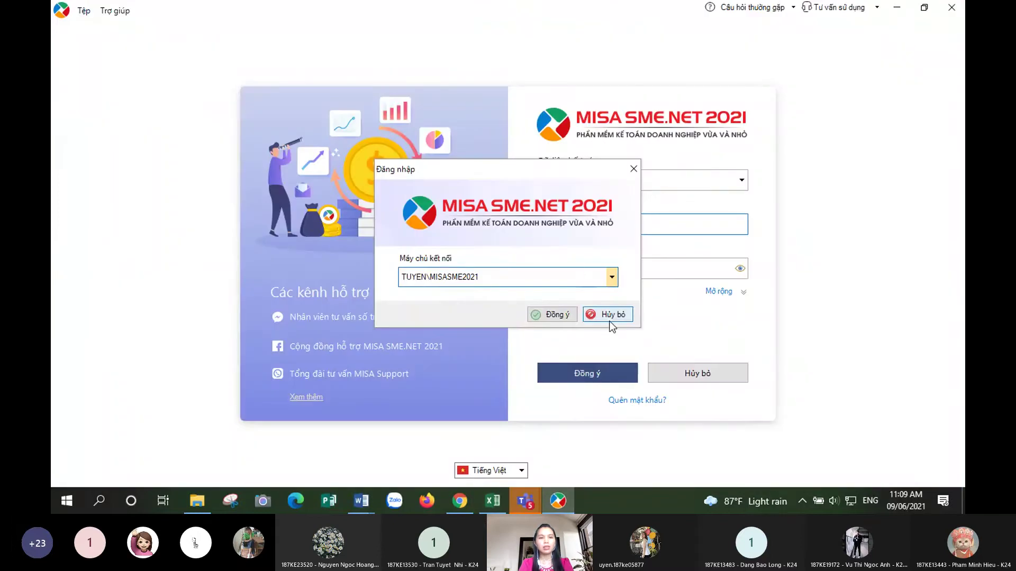
- Cancel the server login and choose to open copied accounting data from the file menu
left_click(609, 315)
left_click(84, 11)
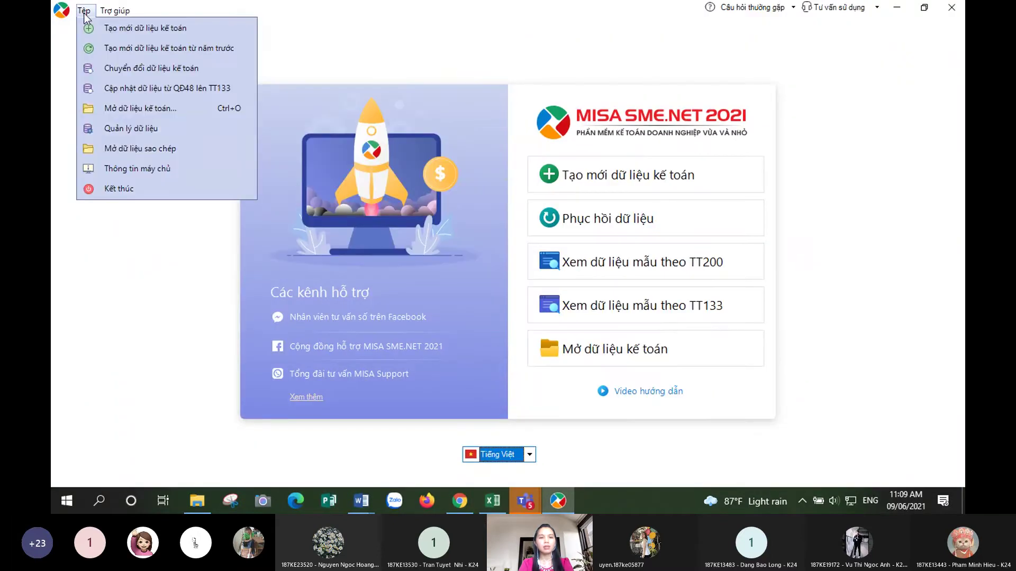
left_click(141, 138)
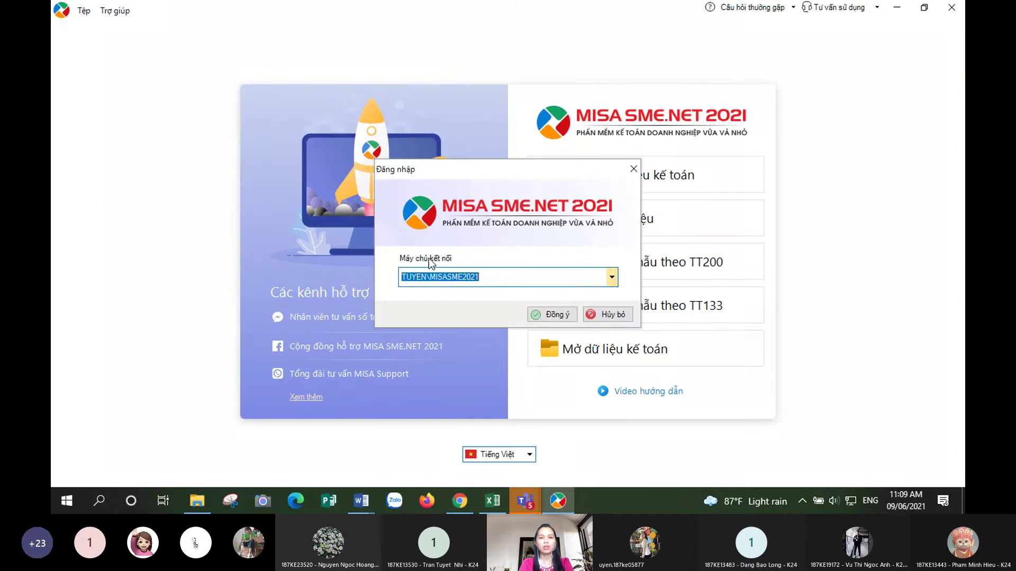
- View the available server list, cancel the login, and minimise the MISA start screen
left_click(612, 279)
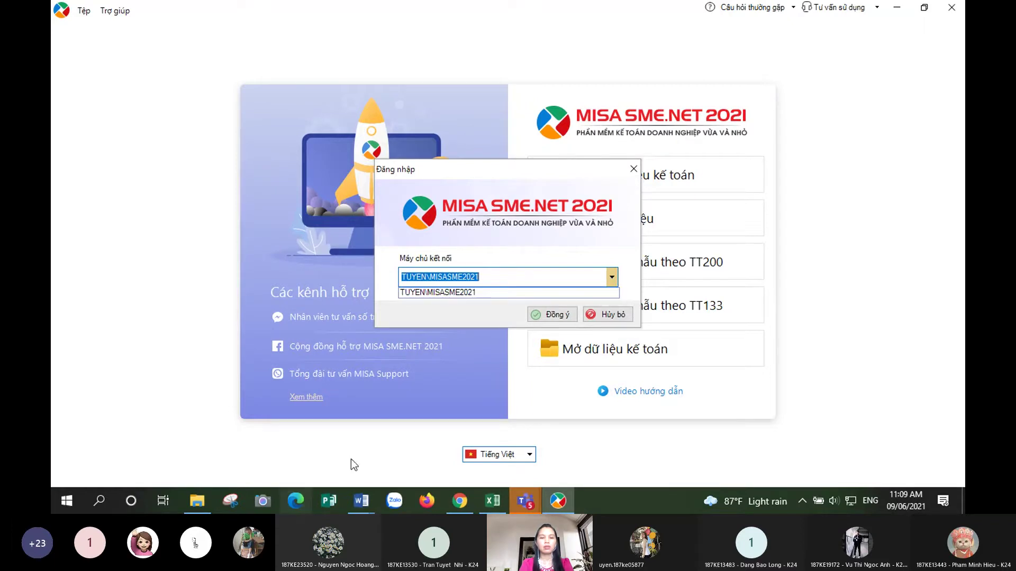
left_click(606, 347)
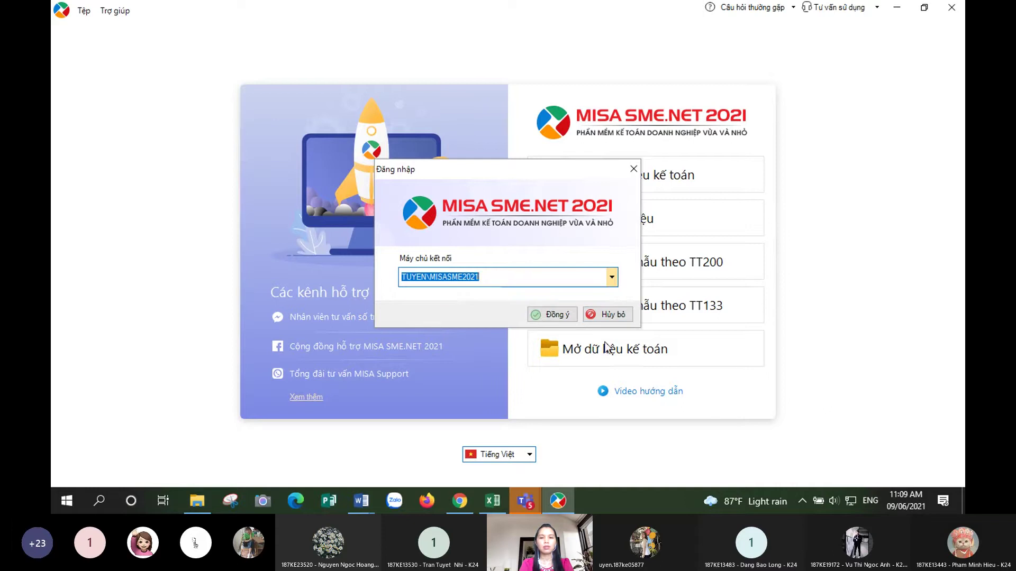
left_click(606, 314)
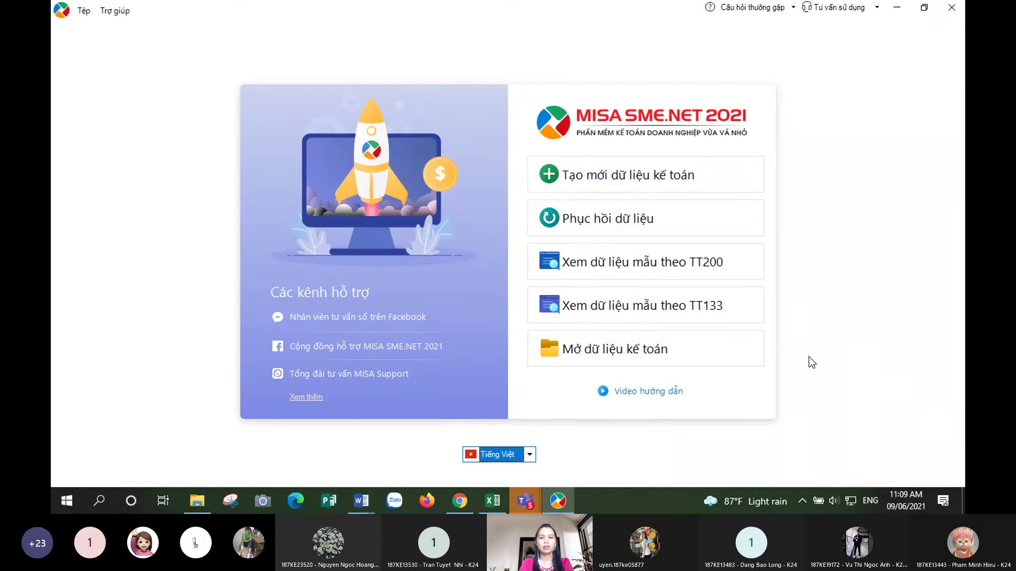
left_click(897, 8)
- Launch UltraViewer from its desktop shortcut, then quit it and confirm the exit
key("super+d")
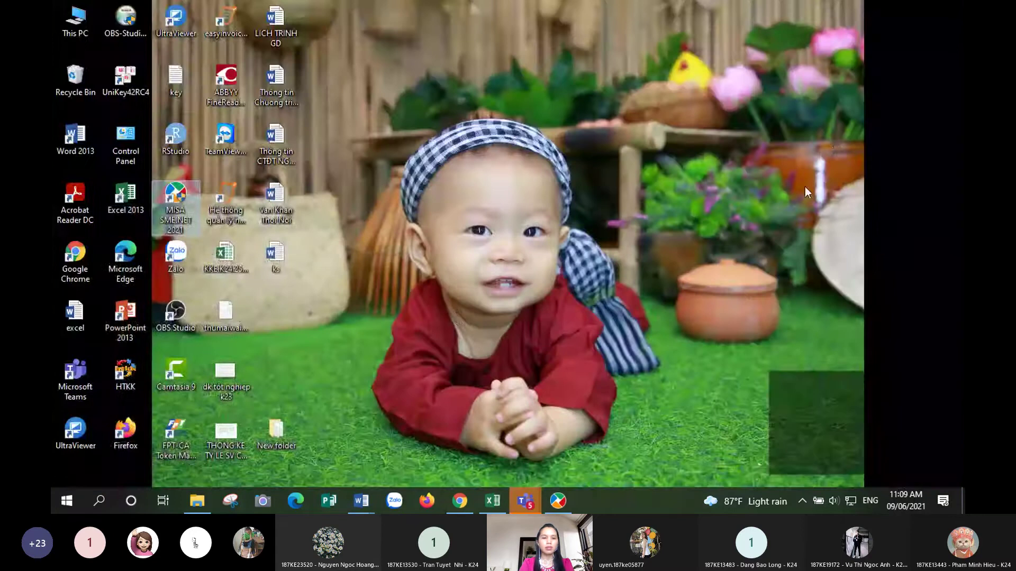
left_click(456, 313)
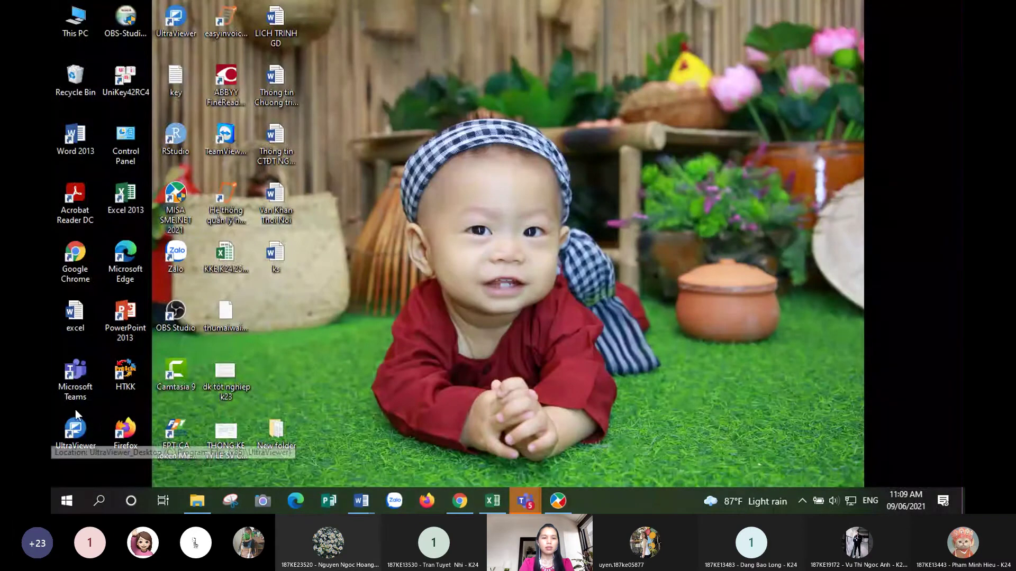
left_click(59, 431)
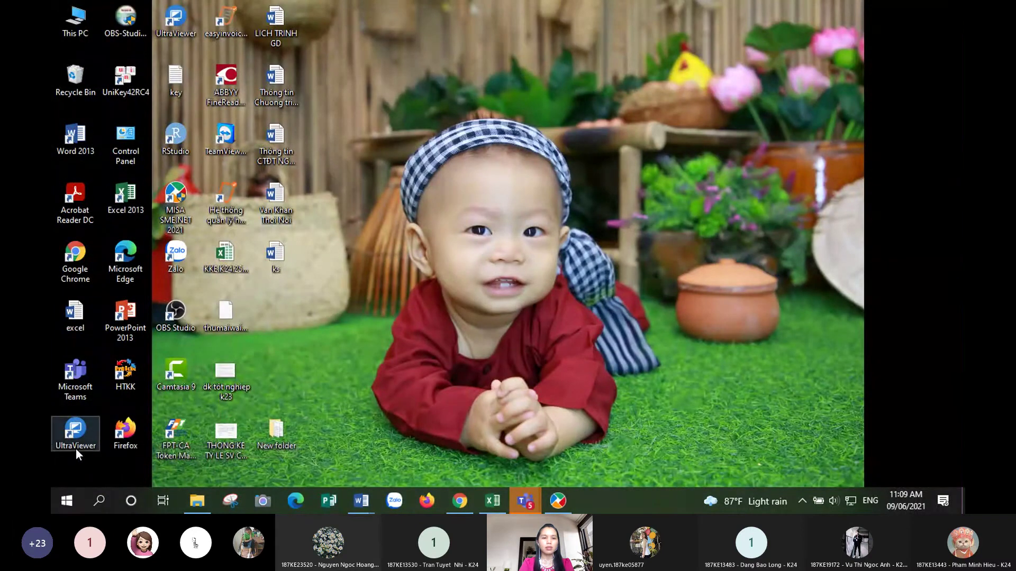
left_click(94, 415)
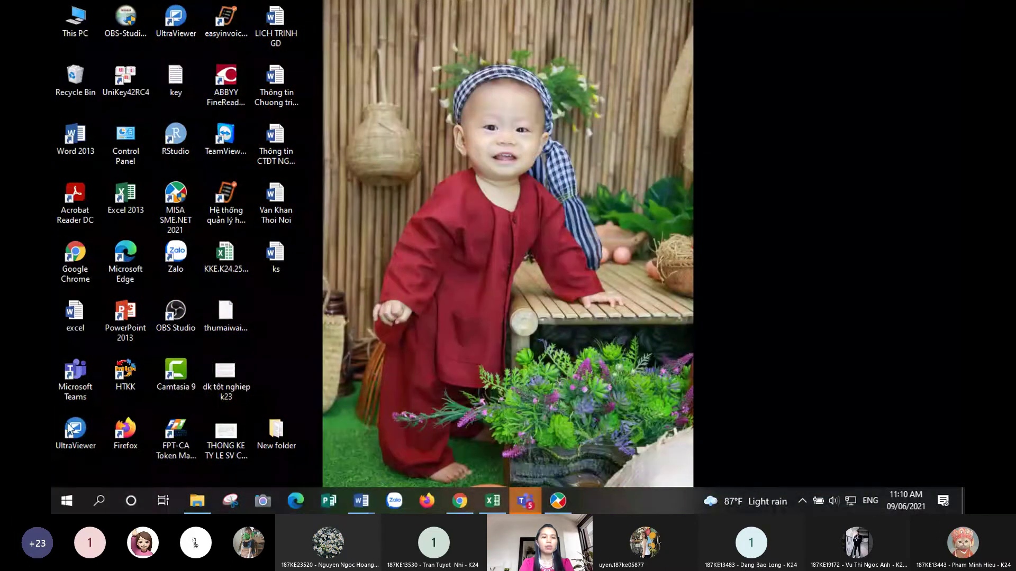
double_click(88, 432)
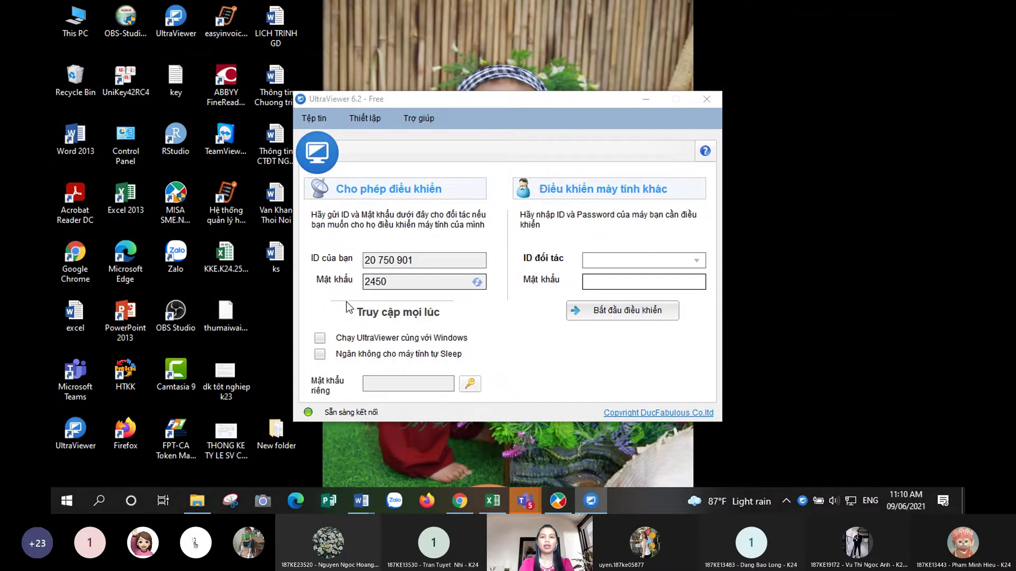
left_click(706, 99)
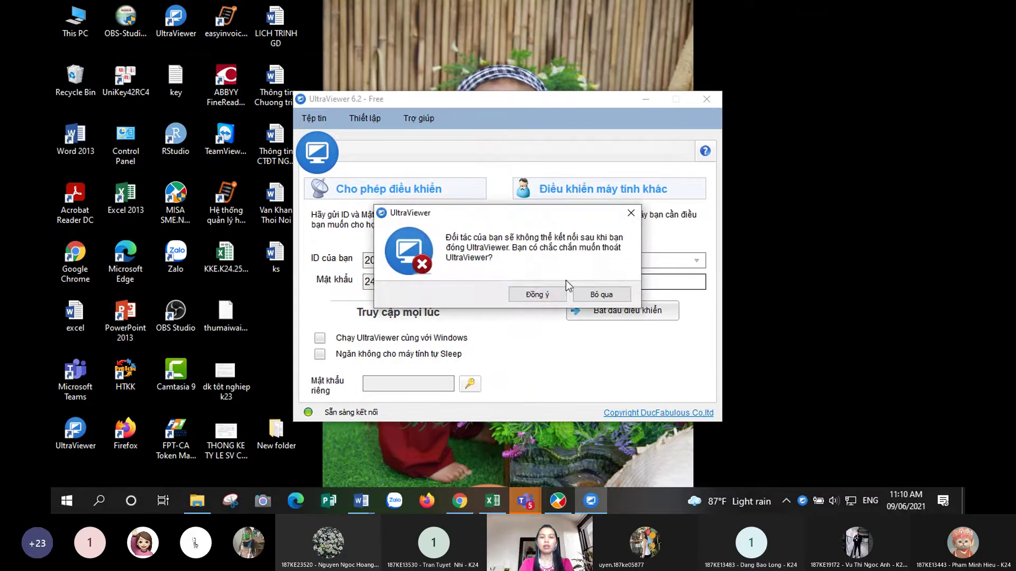
left_click(538, 295)
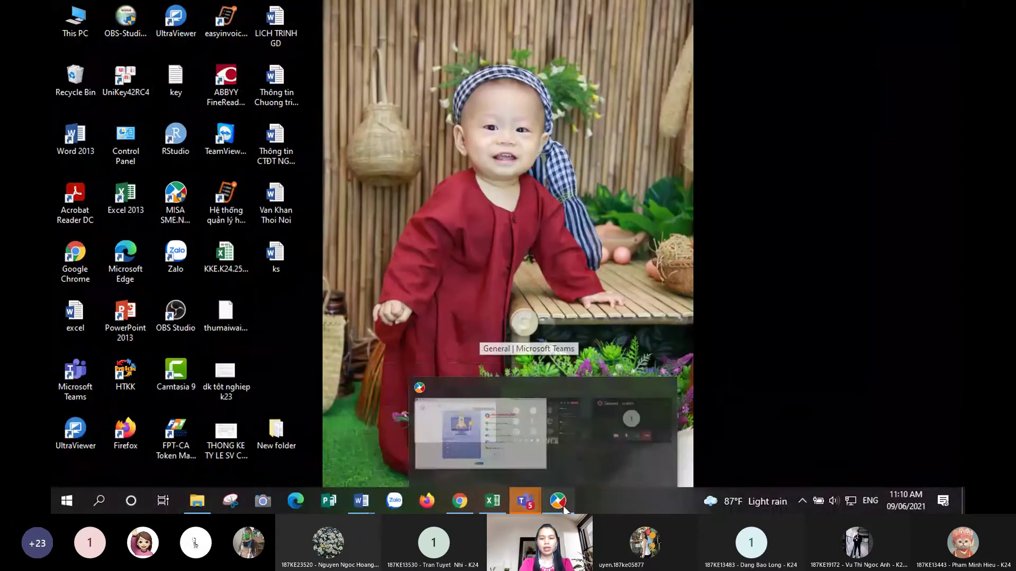
- Restore MISA and bring up the accounting data login, then cancel back to the start screen
left_click(560, 502)
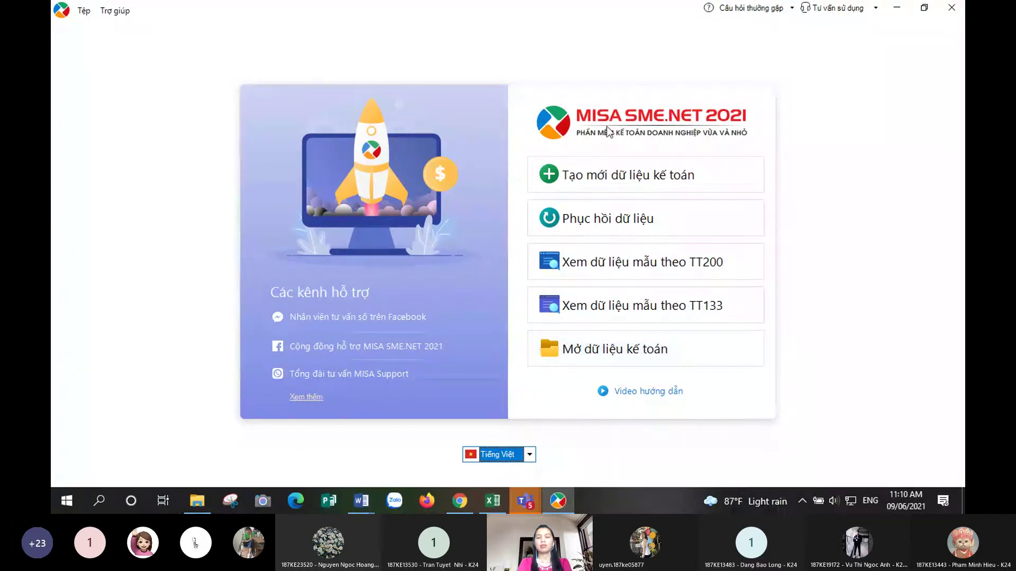
left_click(630, 351)
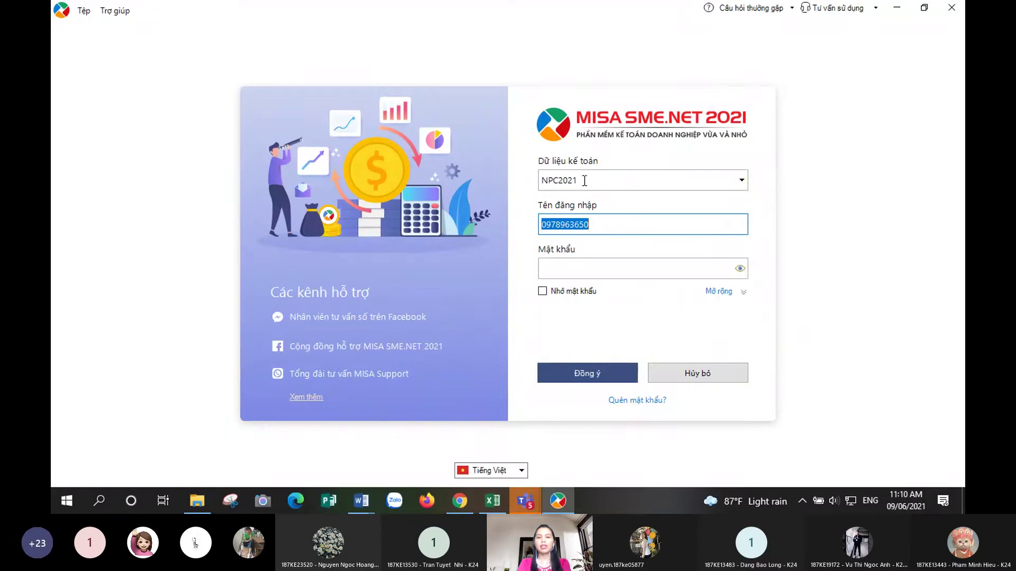
left_click(613, 229)
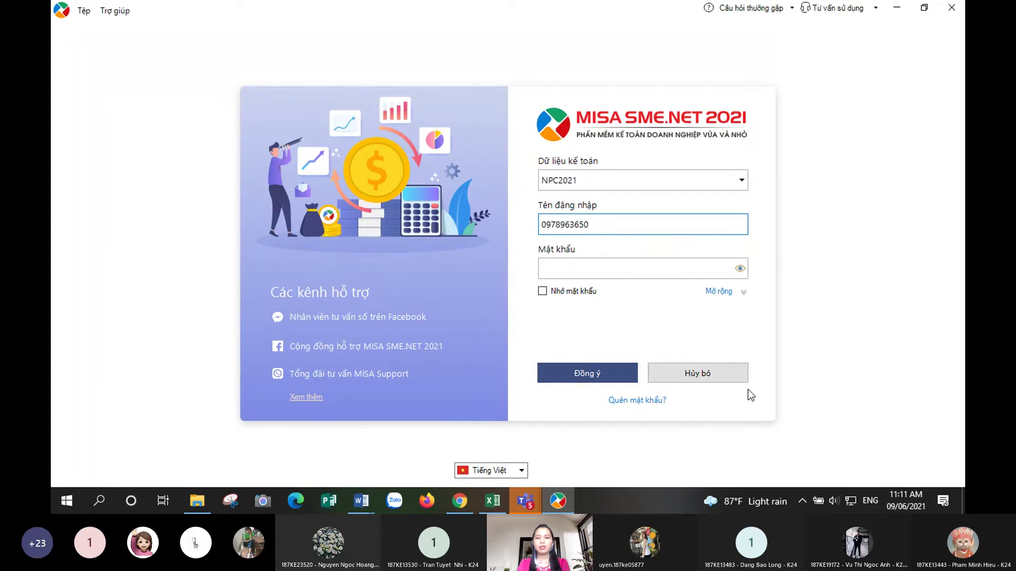
left_click(696, 376)
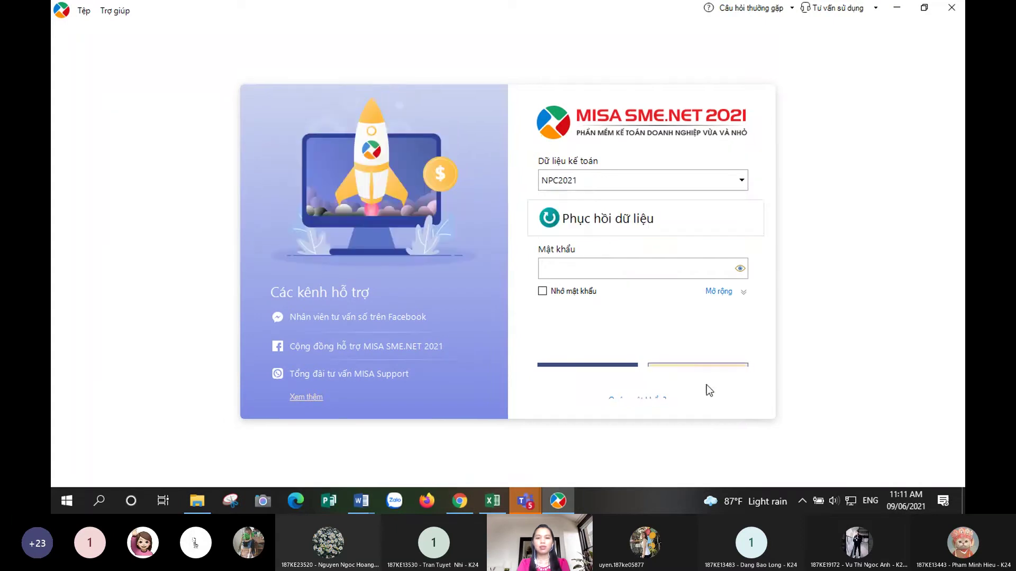
- Start usage licence registration from the help menu, then cancel it
left_click(115, 11)
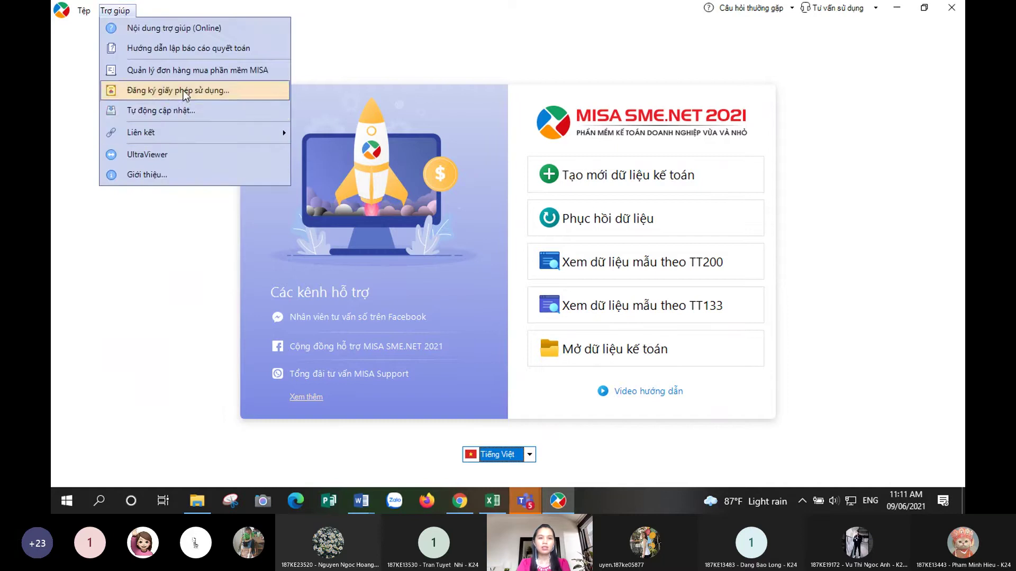
left_click(184, 92)
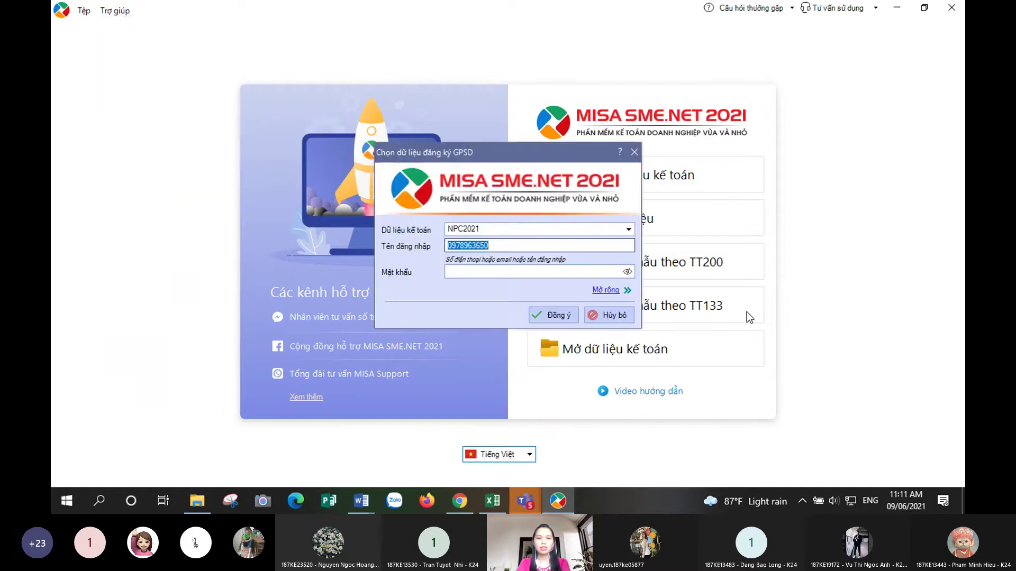
left_click(624, 315)
- Reopen the accounting data login and select NPC2021 as the accounting data
left_click(619, 354)
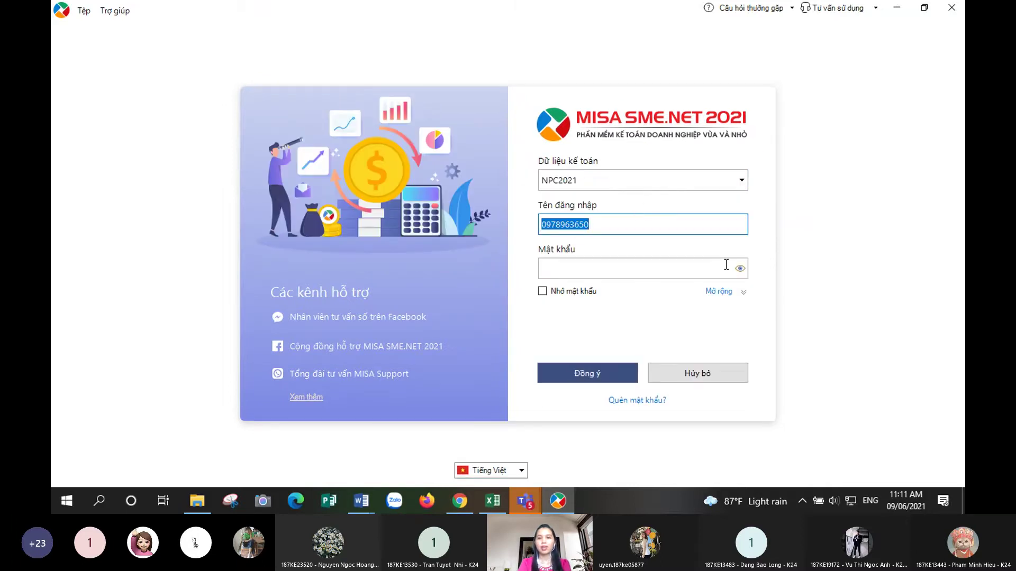
left_click(666, 224)
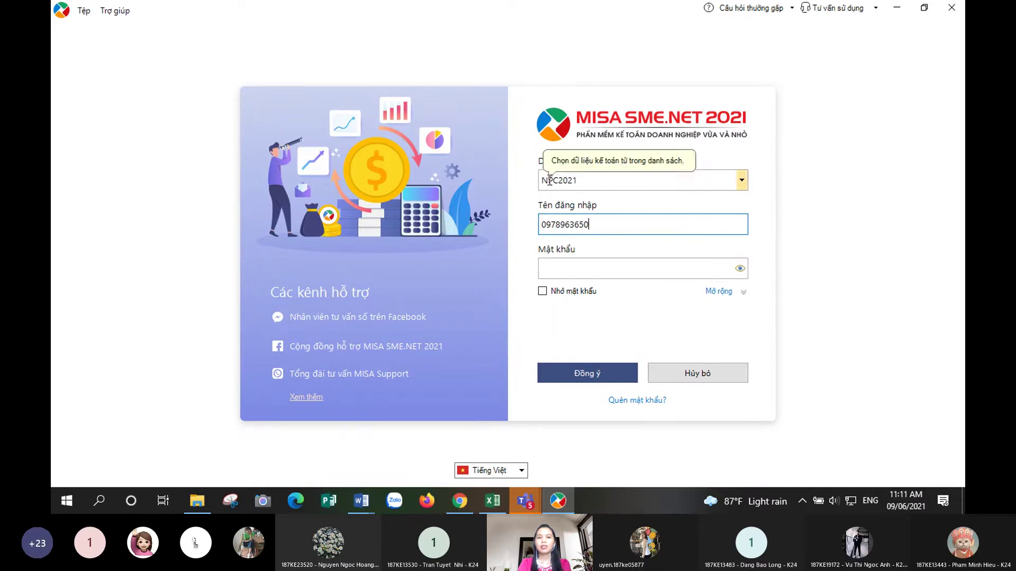
left_click(742, 182)
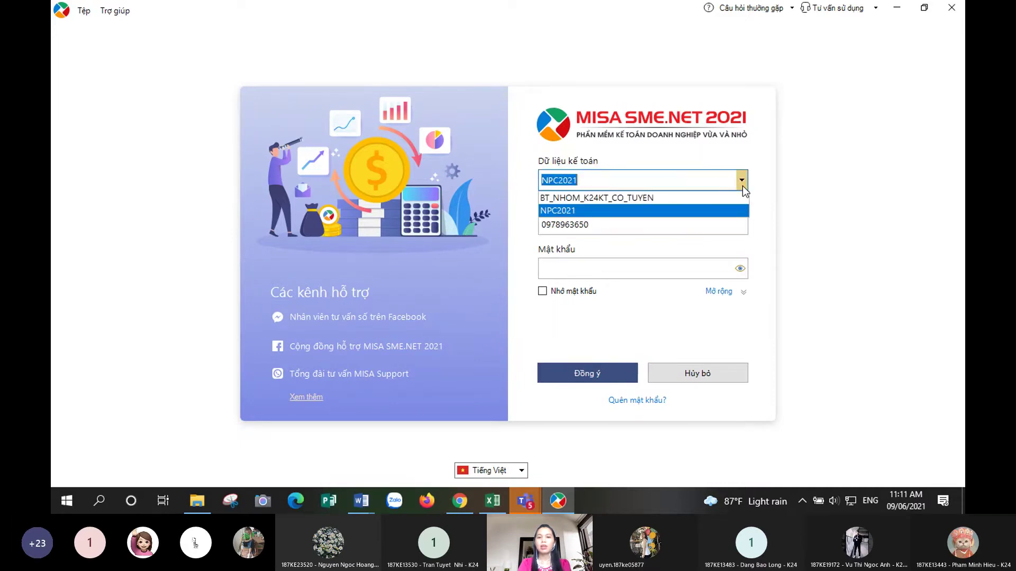
left_click(564, 212)
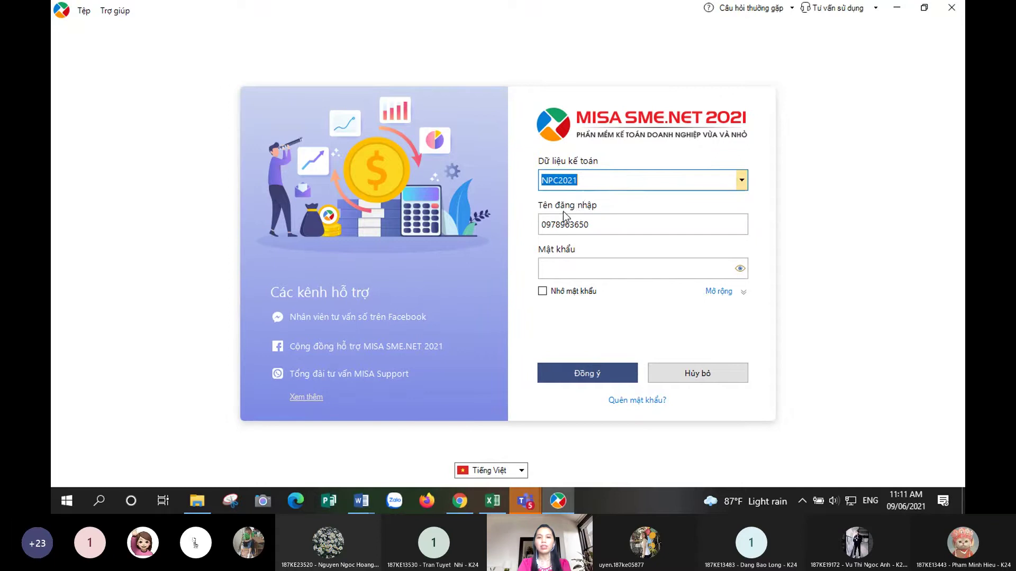
left_click(595, 185)
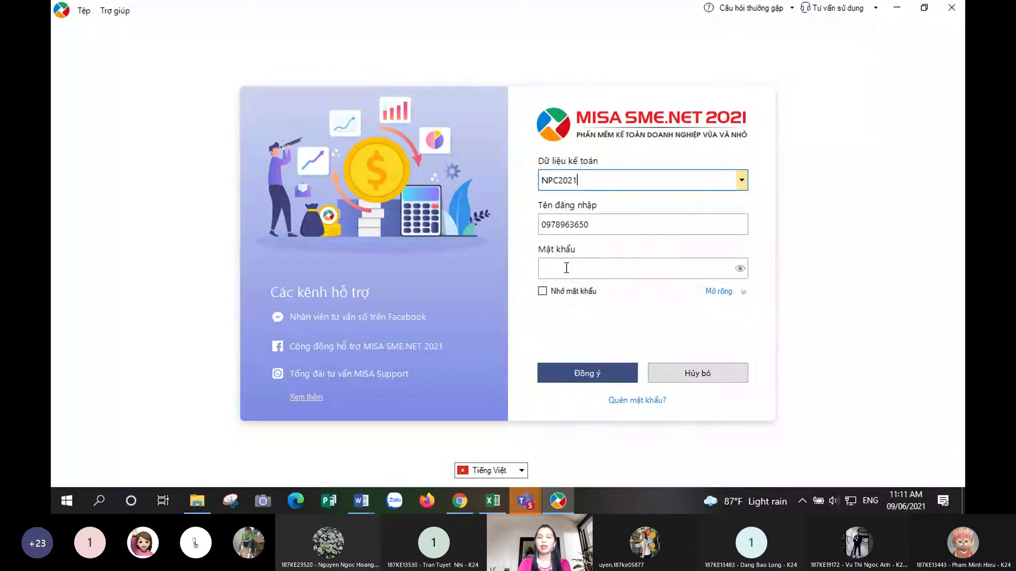
- Sign in to NPC2021 and begin the 15-day free trial
left_click(579, 370)
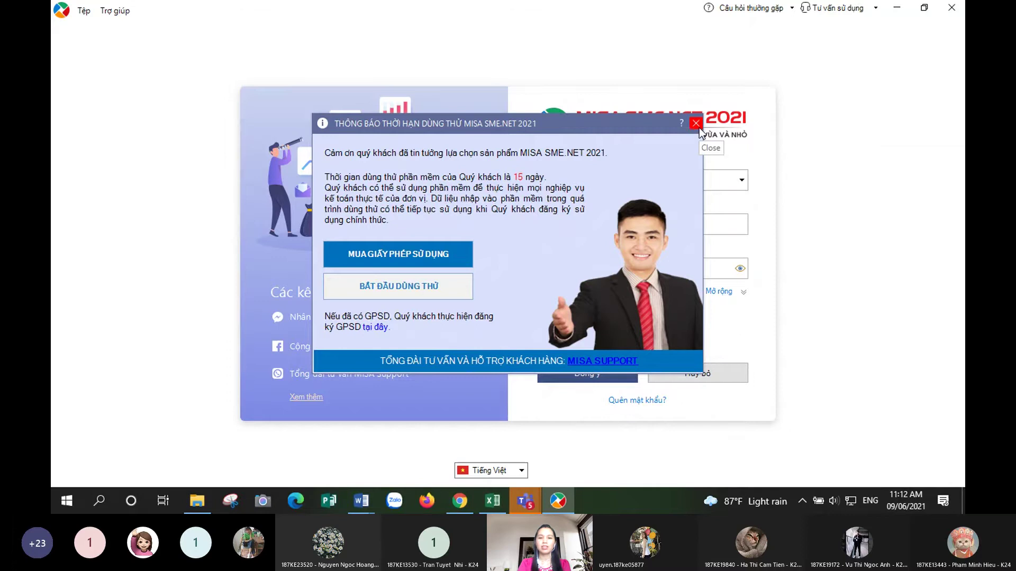
left_click(366, 293)
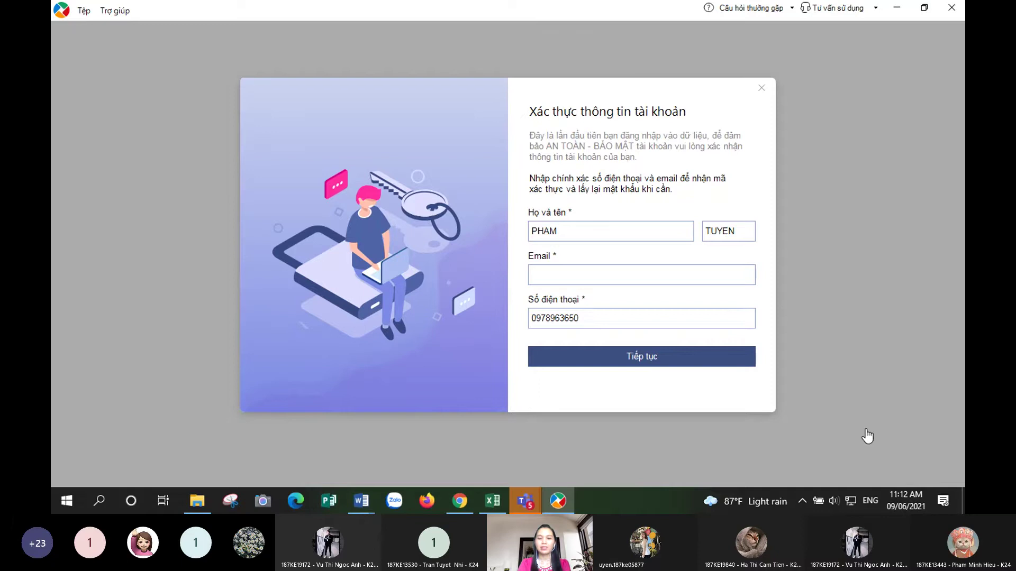
- Enter the contact's e-mail address on the verification form and continue to the password step
left_click(536, 276)
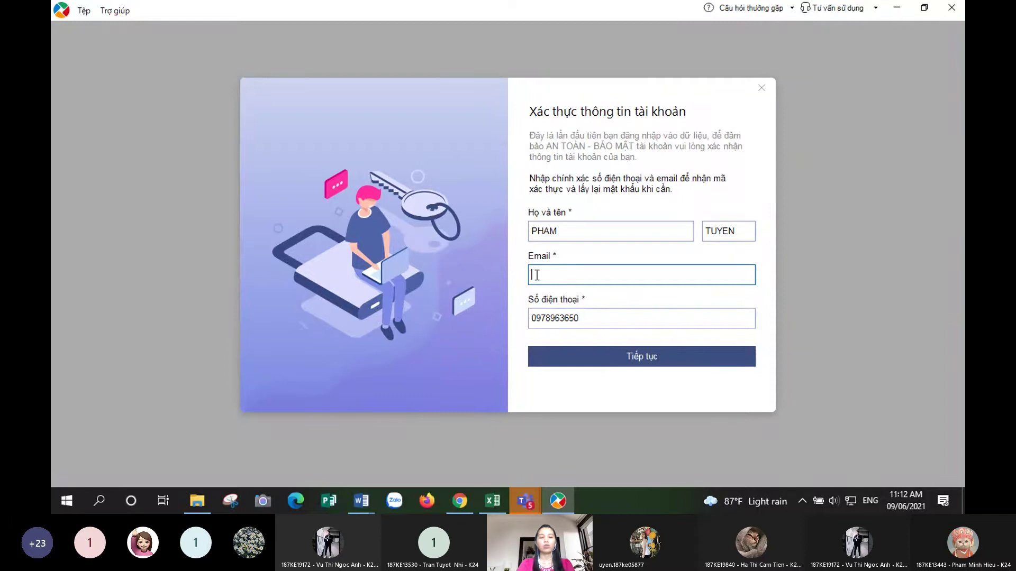
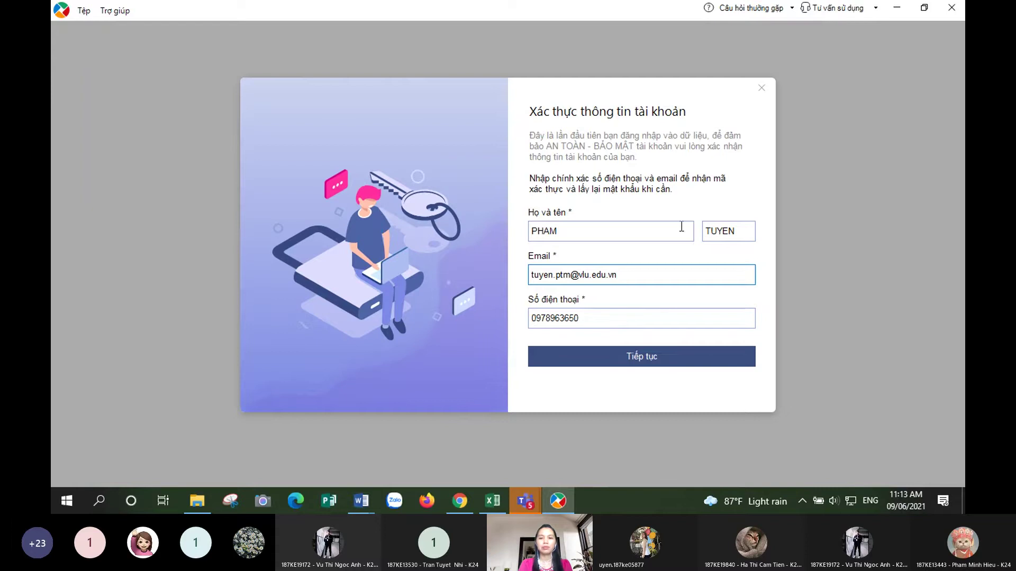
left_click(662, 362)
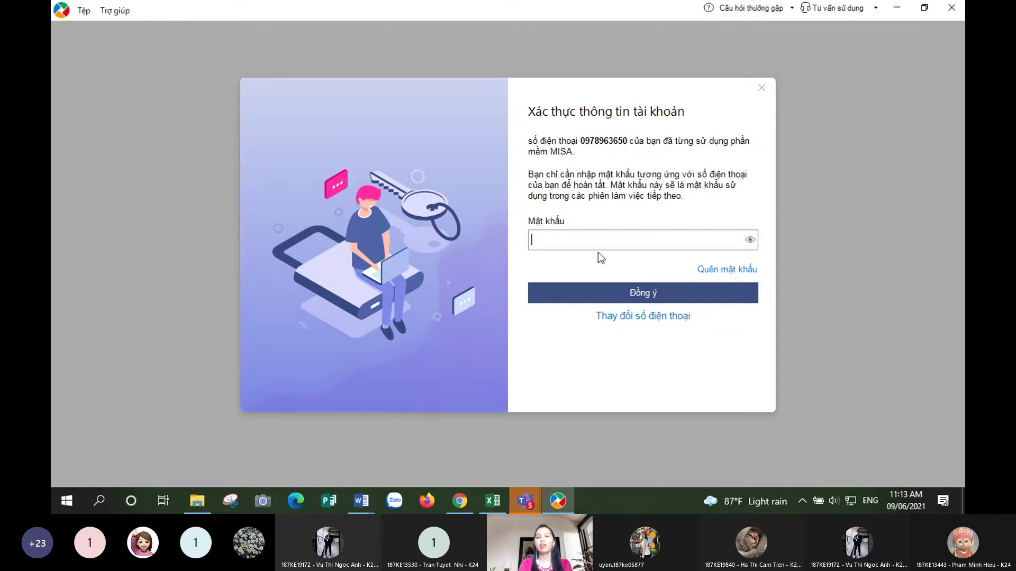
mouse_move(600, 239)
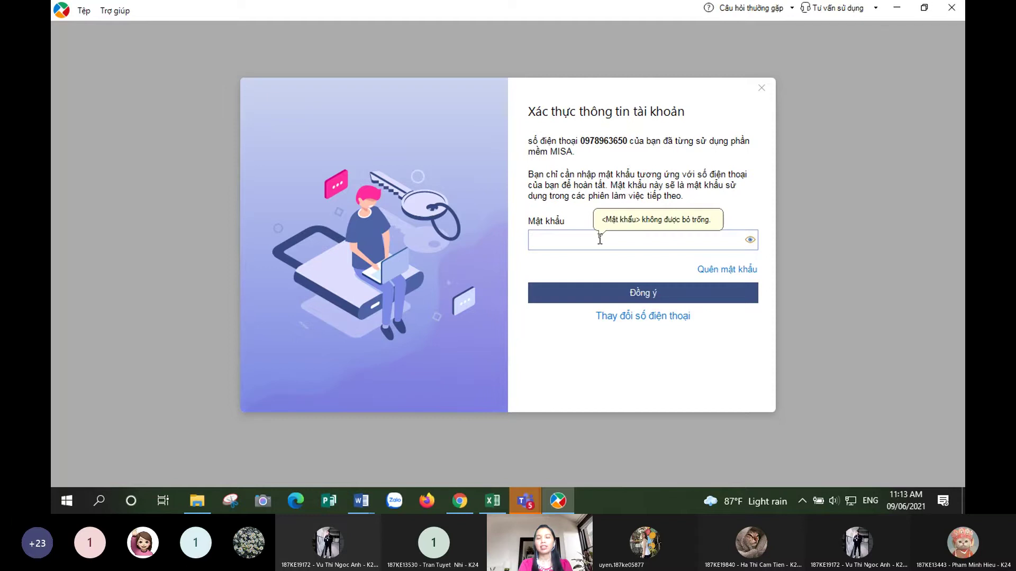
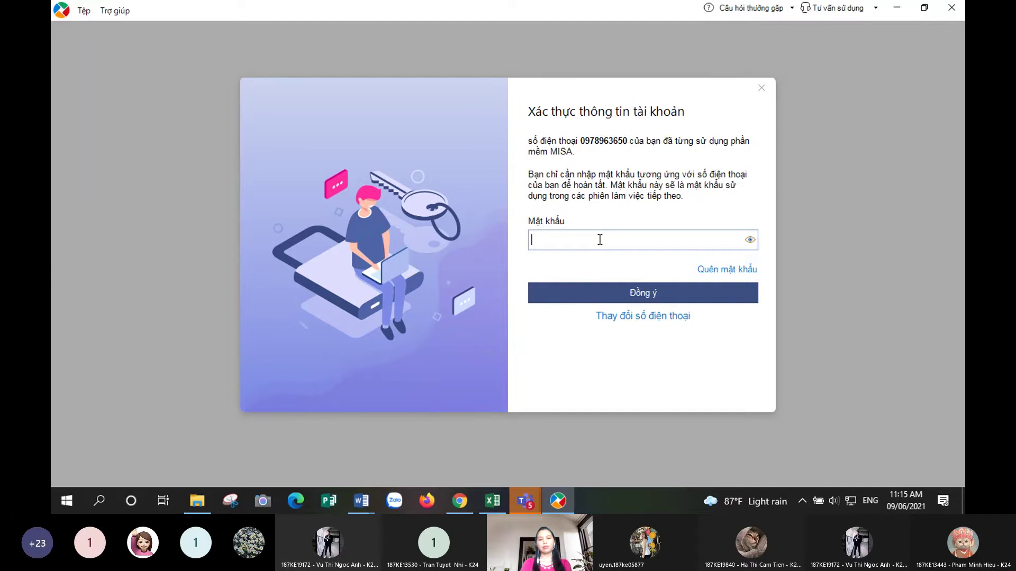
- Enter the account password and confirm account verification for the NPC2021 data
type("1234")
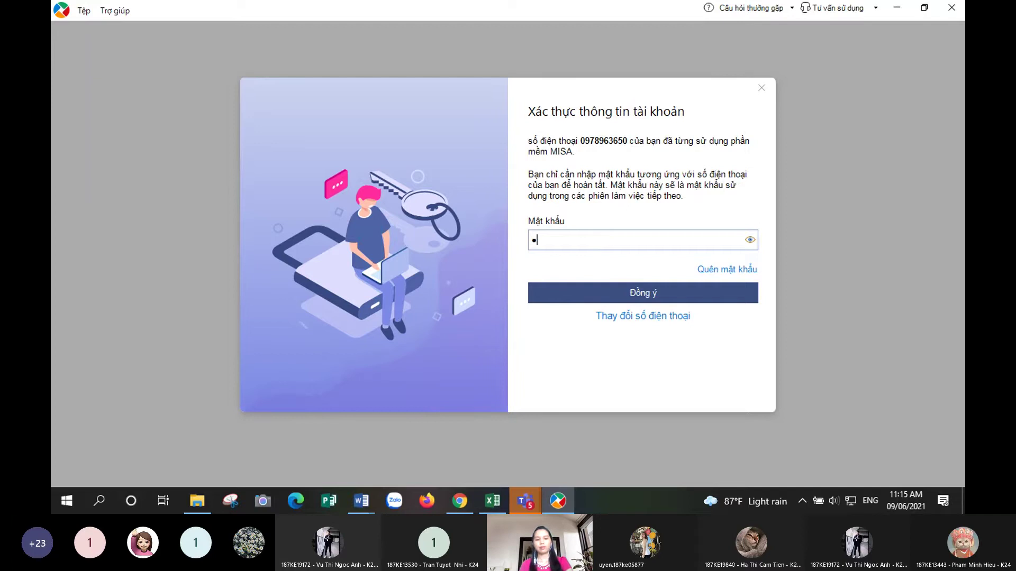
type("5")
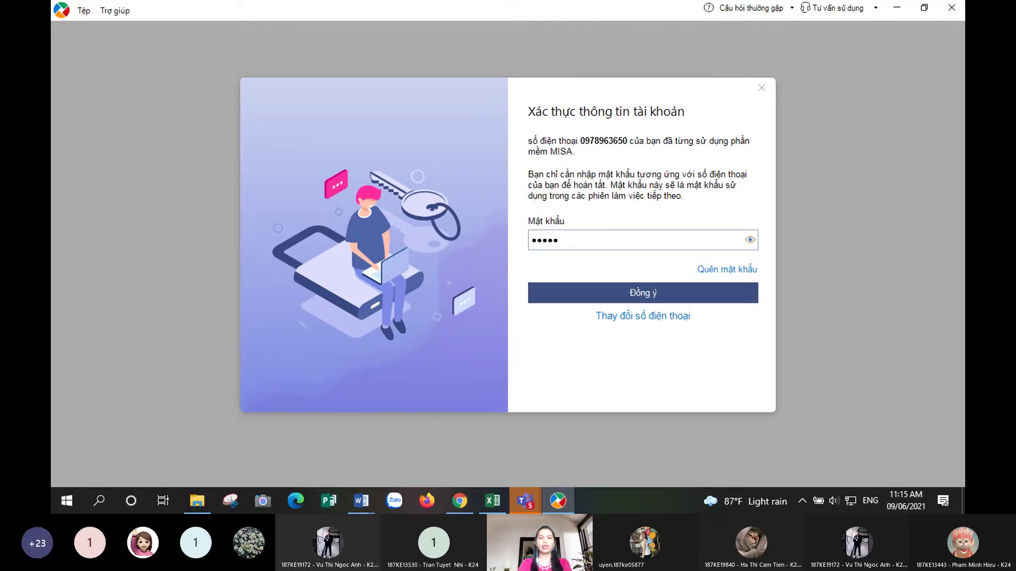
left_click(626, 297)
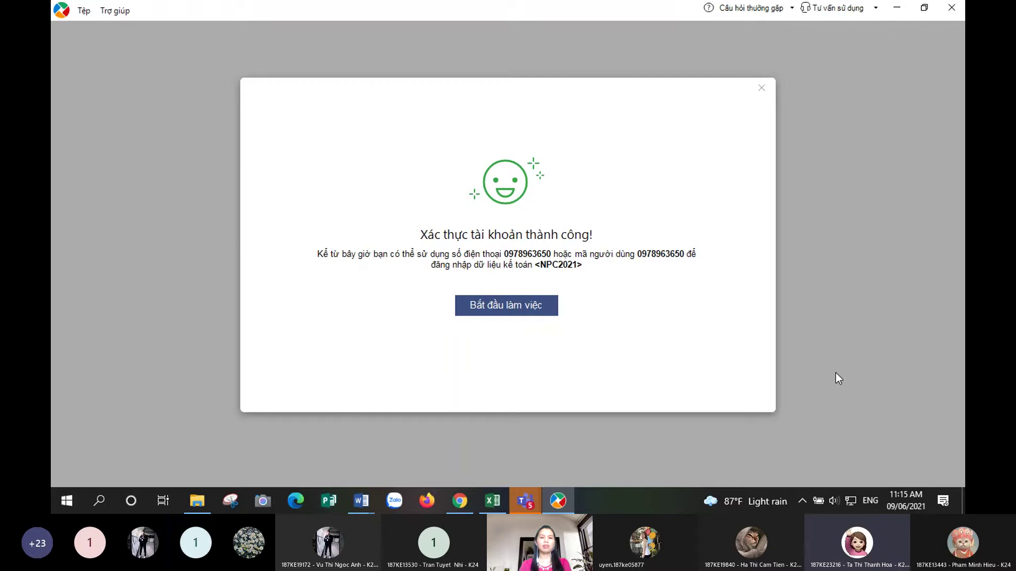
- Start working in NPC2021, cancel the business-setup dialog and close the getting-started import guide
left_click(535, 306)
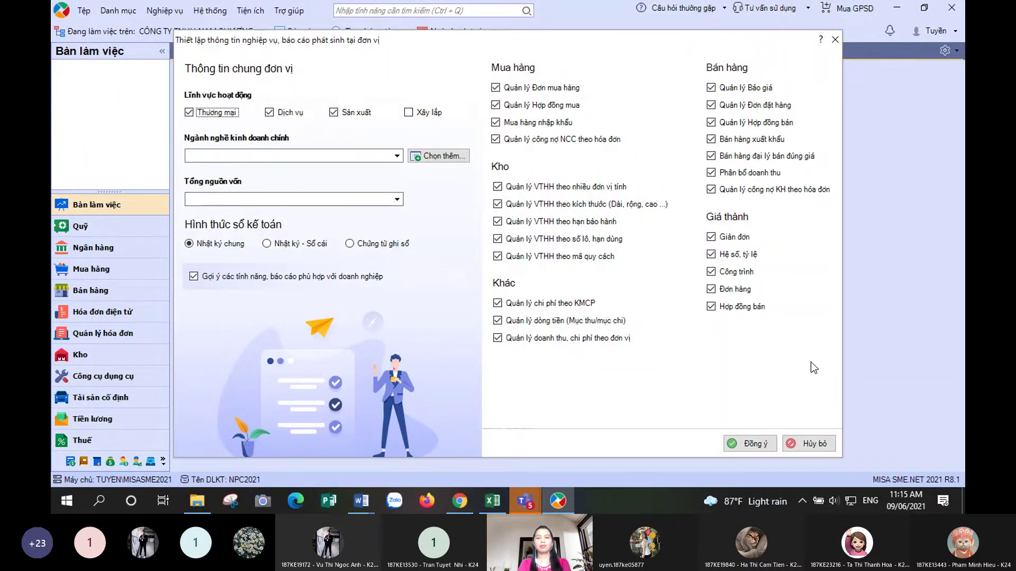
left_click(823, 444)
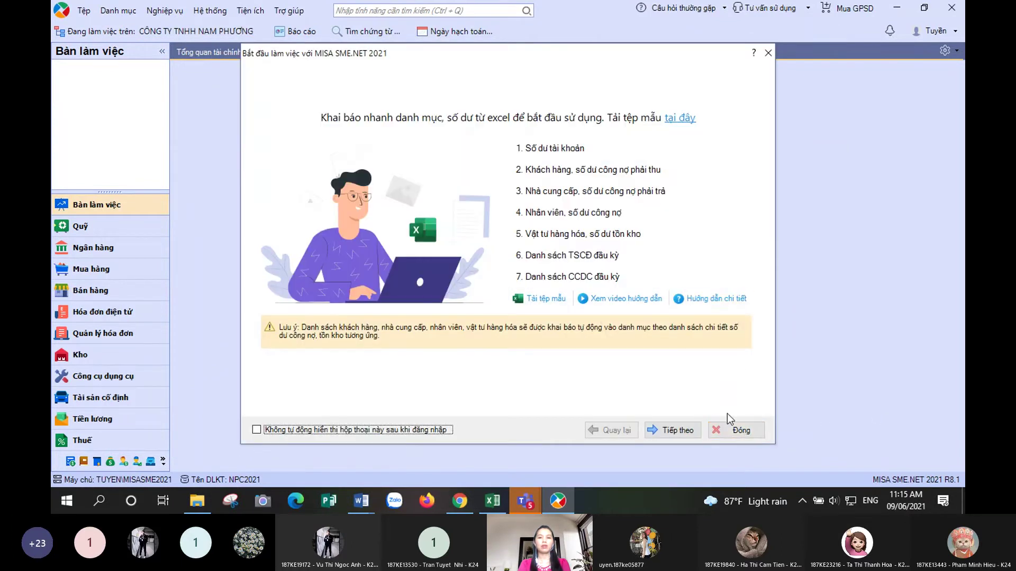
left_click(730, 432)
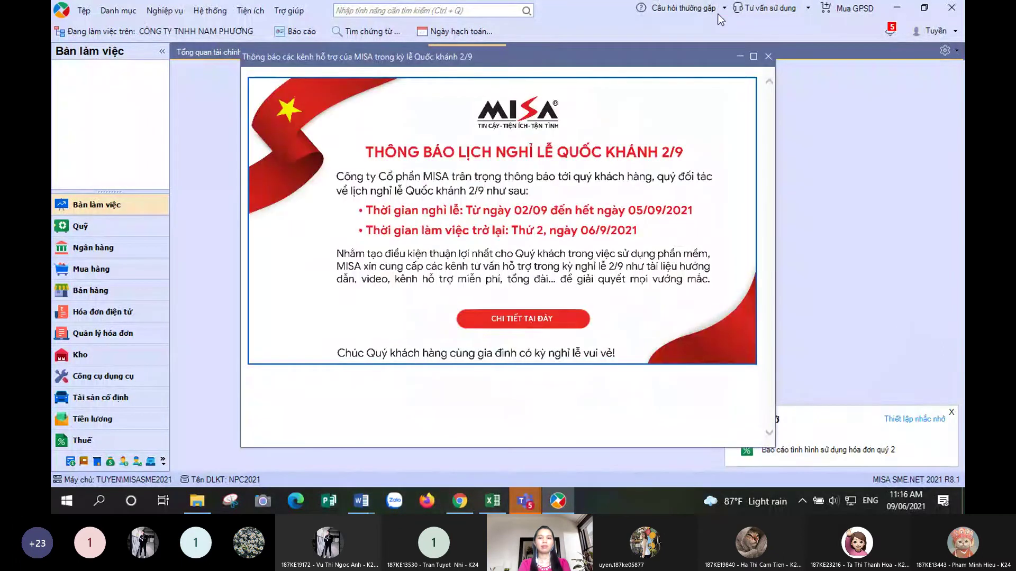
- Close the holiday announcement and invoice-report reminder, then bring up the Trợ giúp menu
left_click(768, 57)
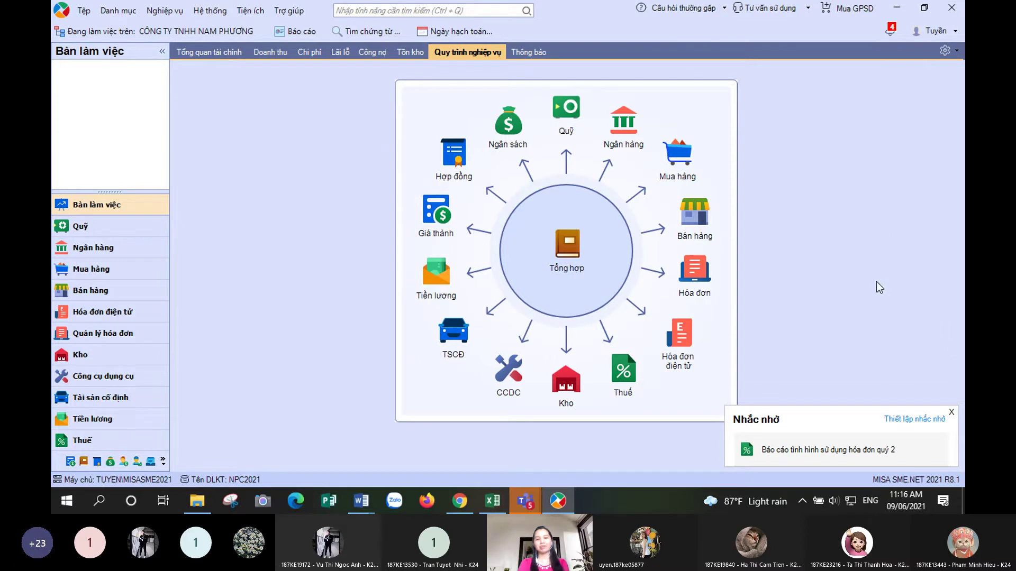
left_click(951, 413)
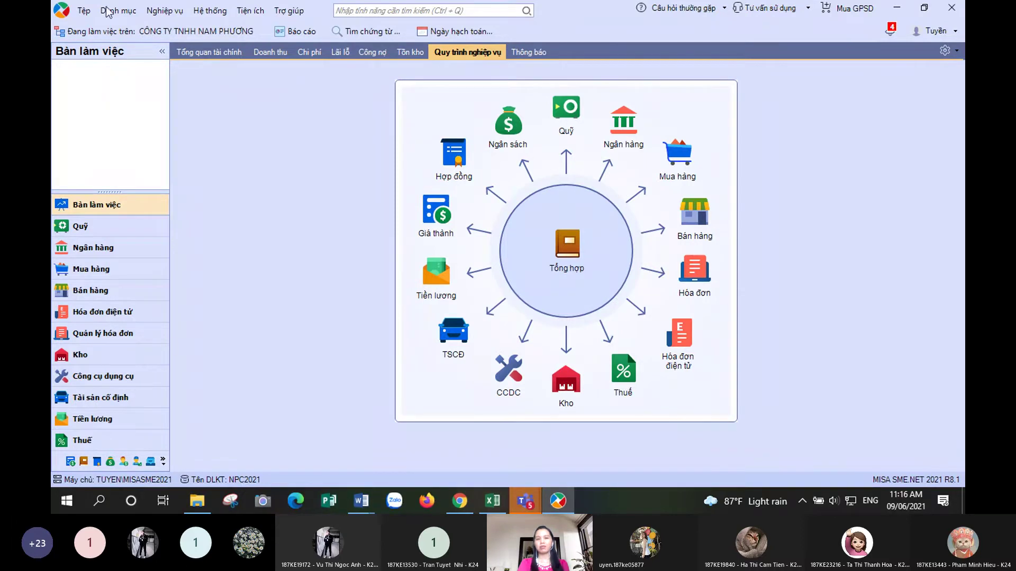
left_click(290, 12)
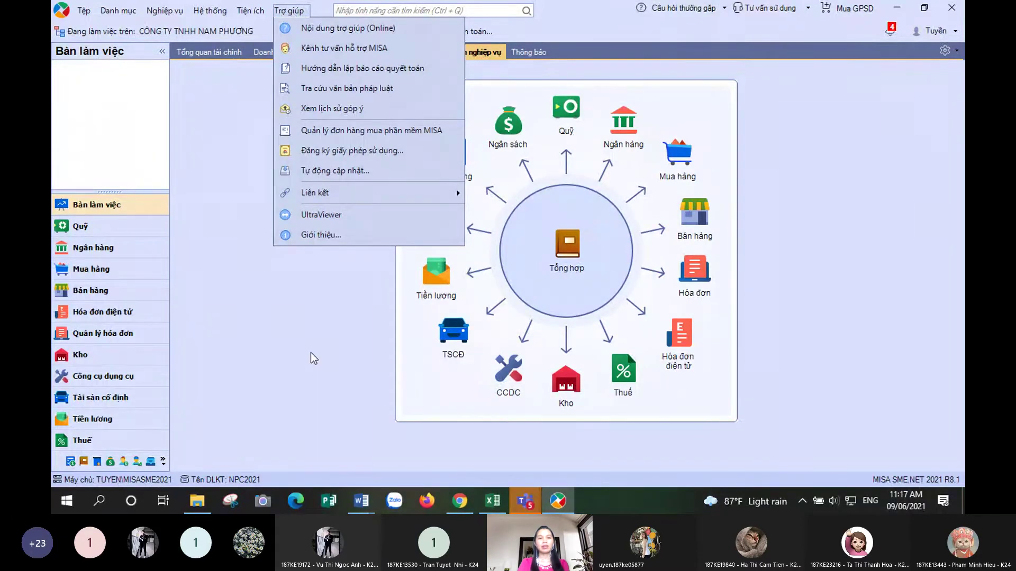
left_click(283, 383)
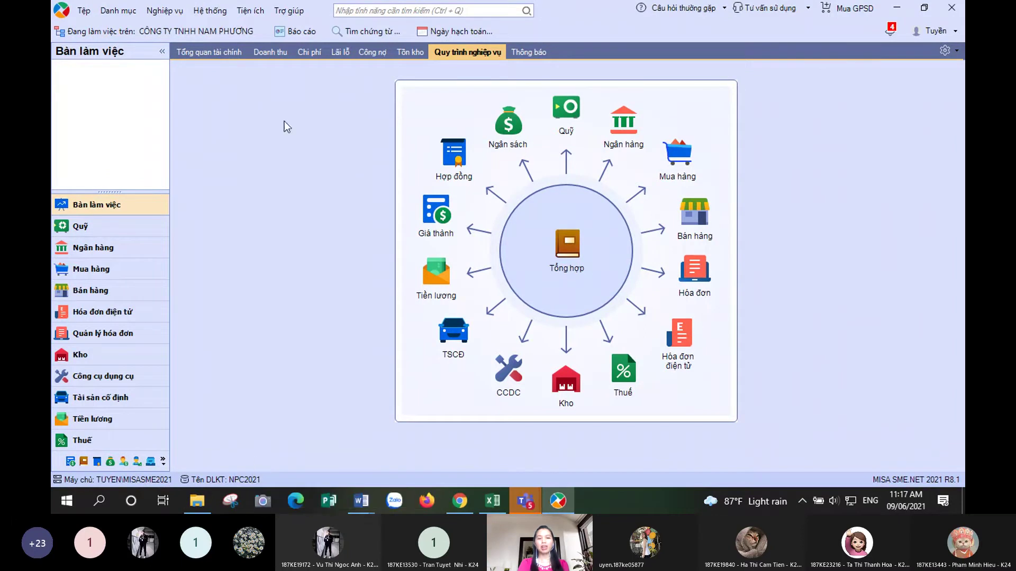
left_click(290, 11)
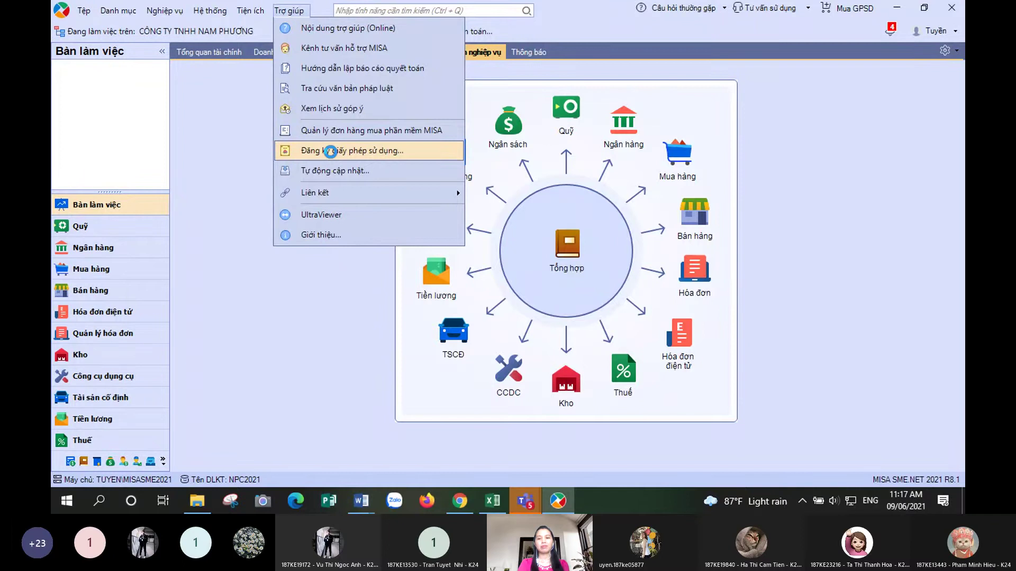
- Open Đăng ký giấy phép sử dụng and start choosing a GPSD licence file from disk
left_click(331, 152)
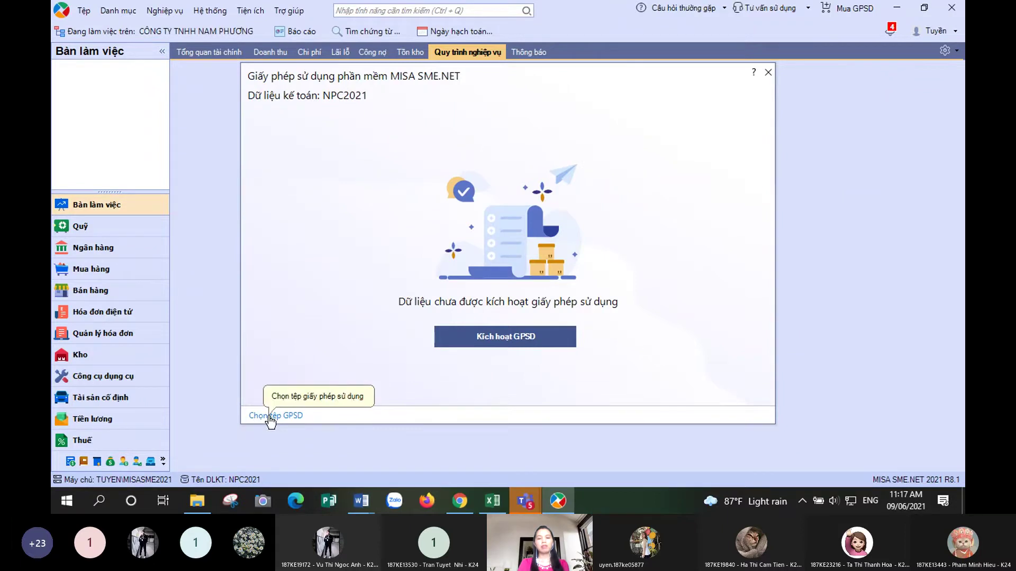
left_click(270, 415)
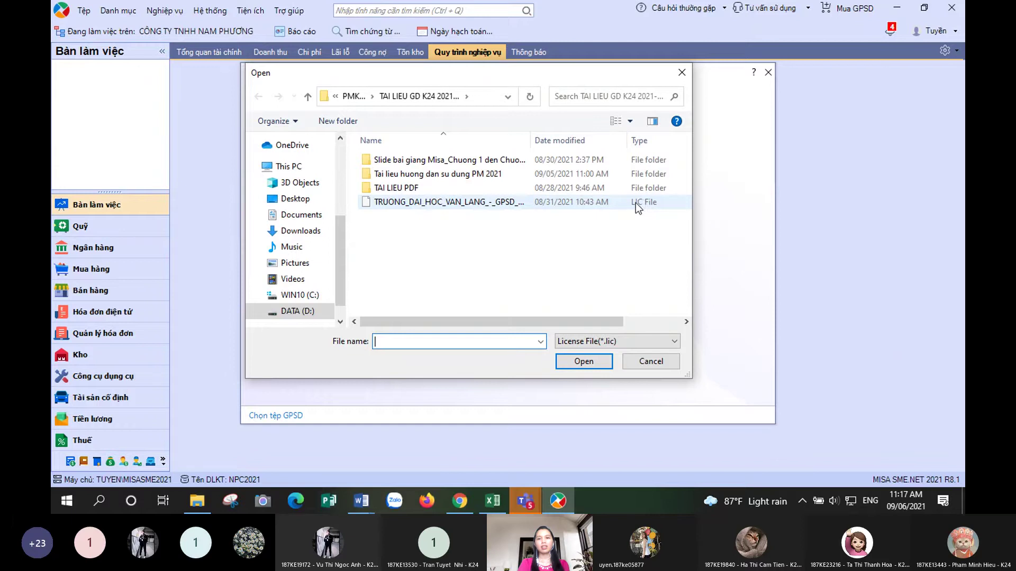
- Load the TRUONG_DAI_HOC_VAN_LANG .lic training licence file
left_click(403, 202)
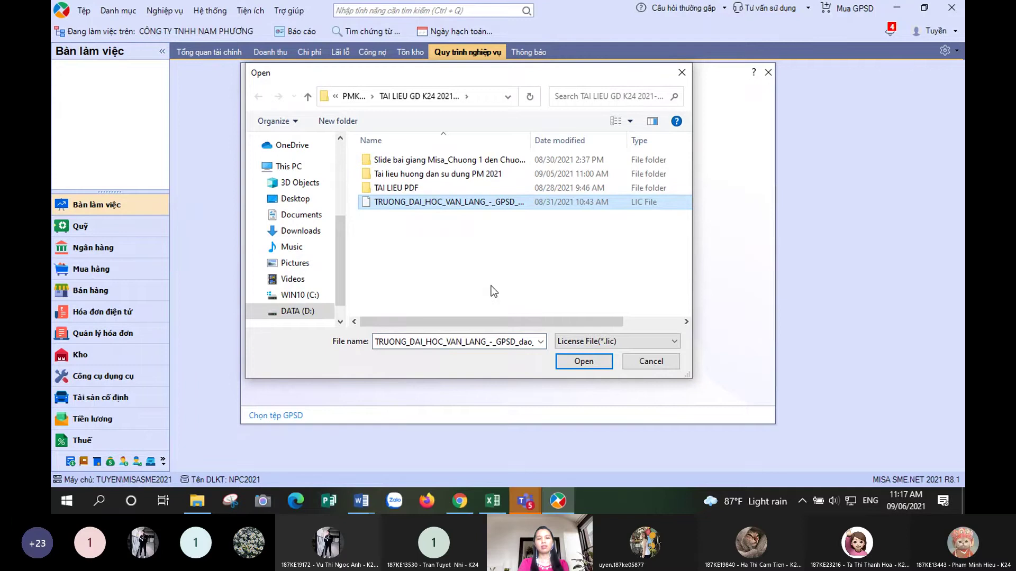
left_click(589, 363)
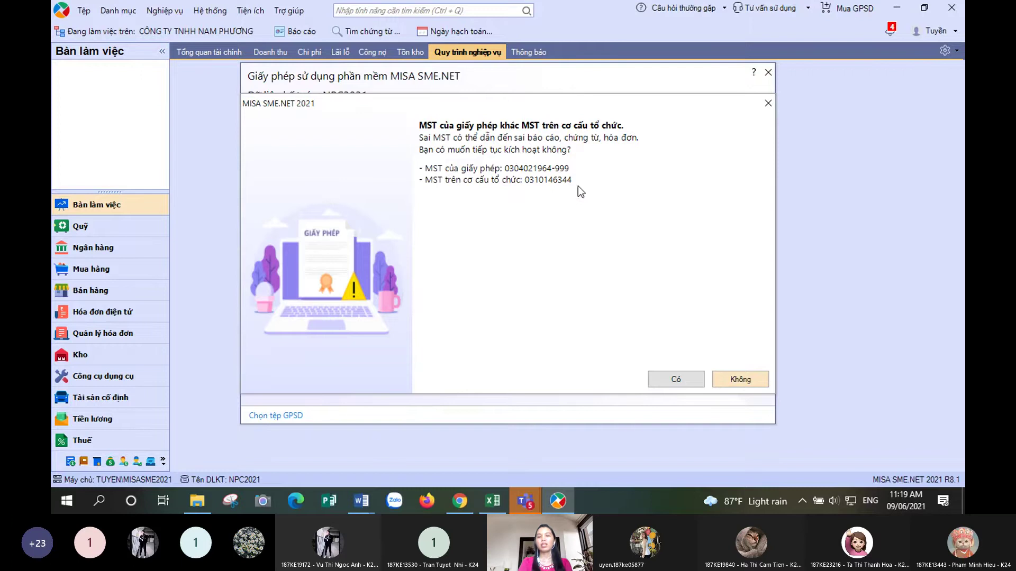
- Accept the tax-code mismatch, acknowledge the licence valid until 30/06/2022, and close its window
left_click(674, 381)
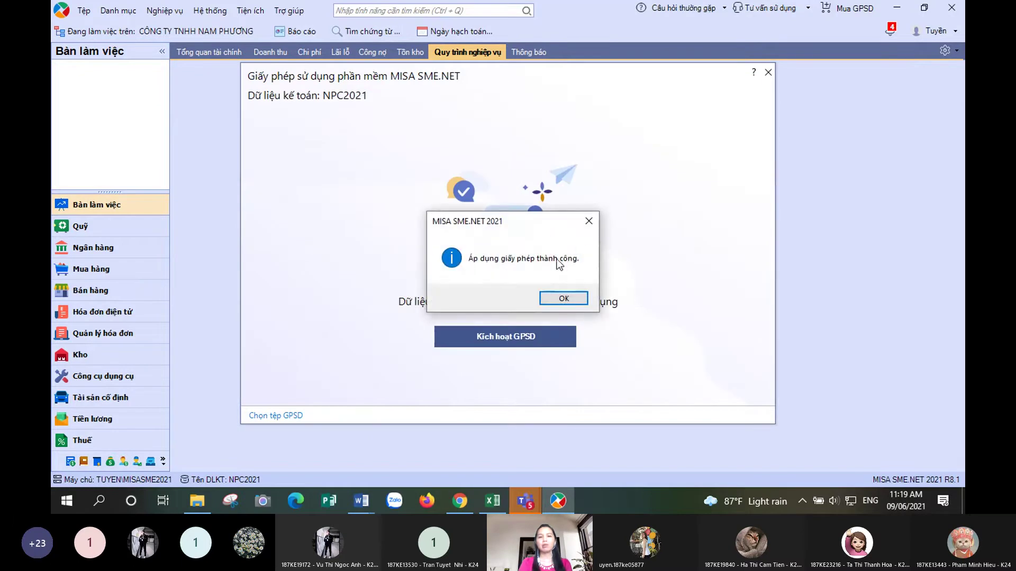
left_click(572, 299)
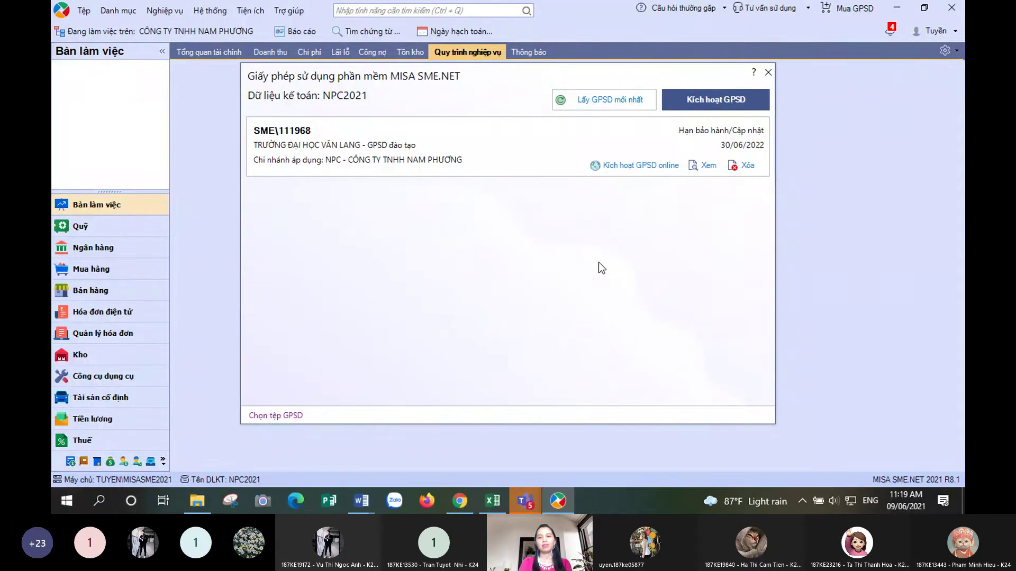
left_click(768, 73)
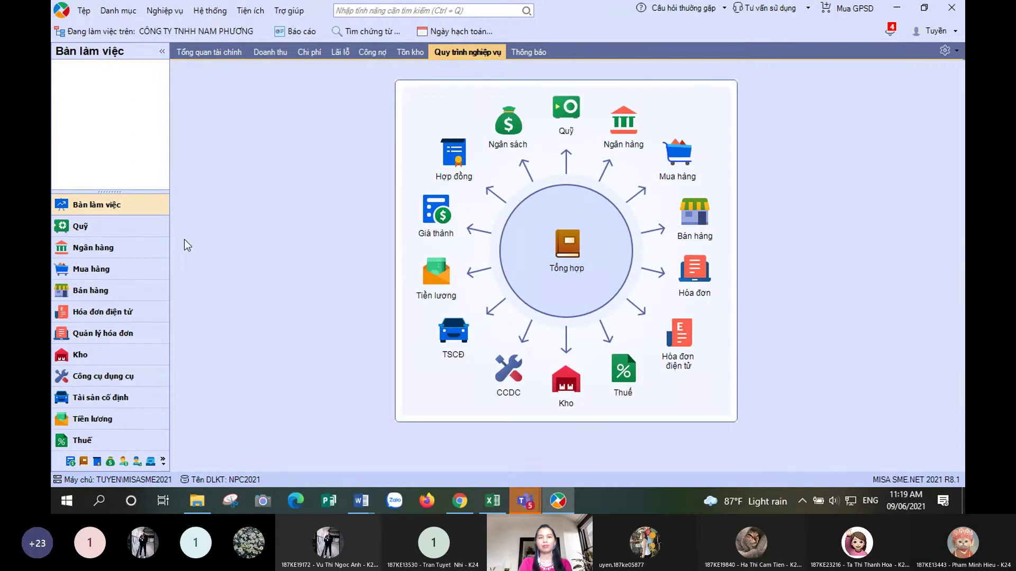
- Choose Đóng dữ liệu kế toán from the Tệp menu to close NPC2021
left_click(83, 11)
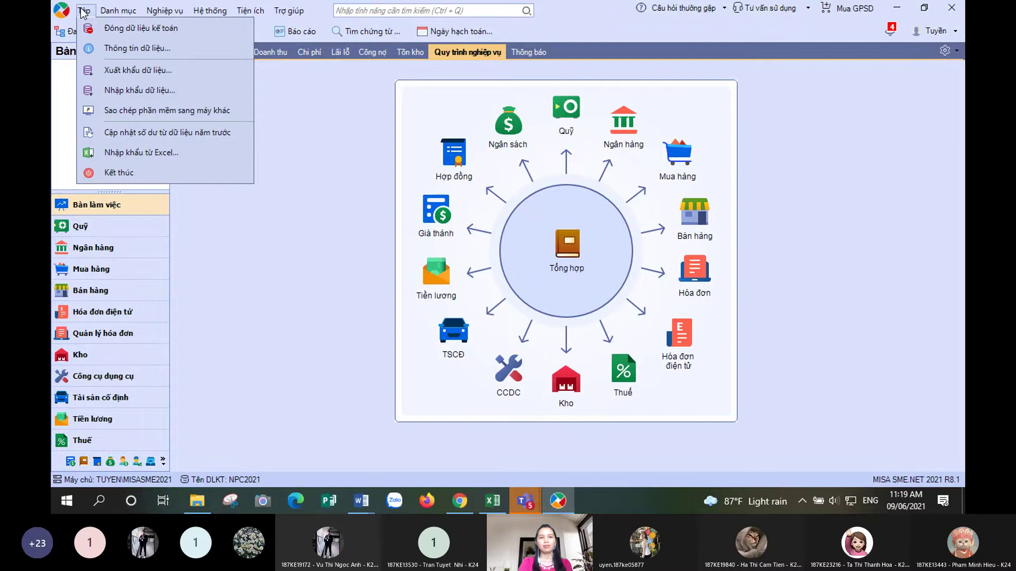
left_click(325, 240)
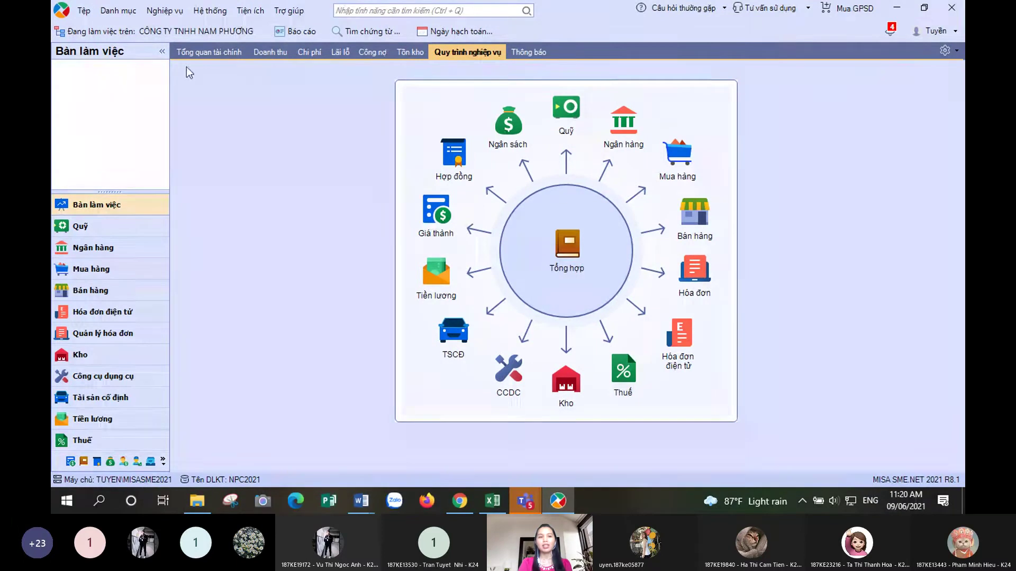
left_click(83, 11)
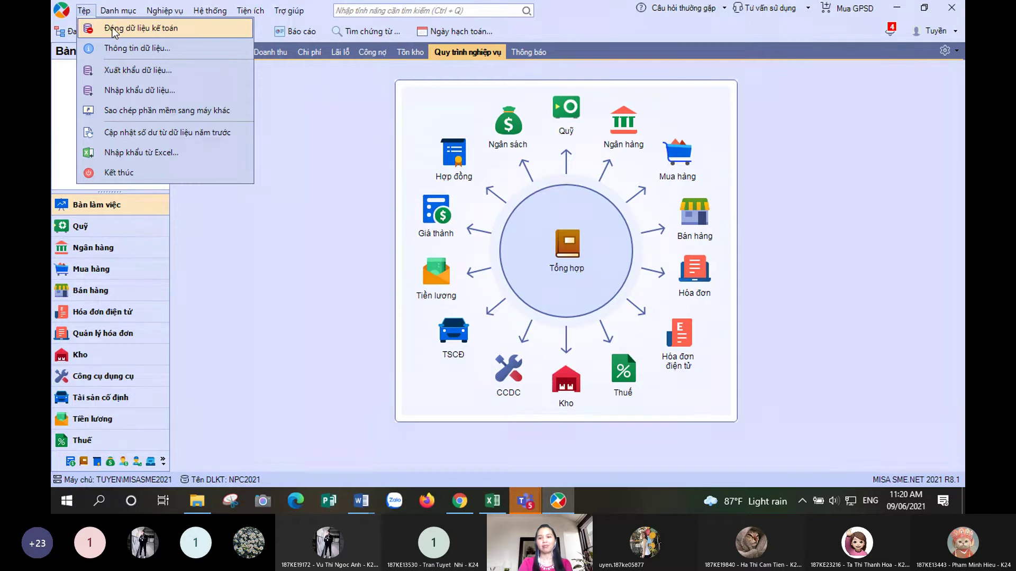
left_click(113, 29)
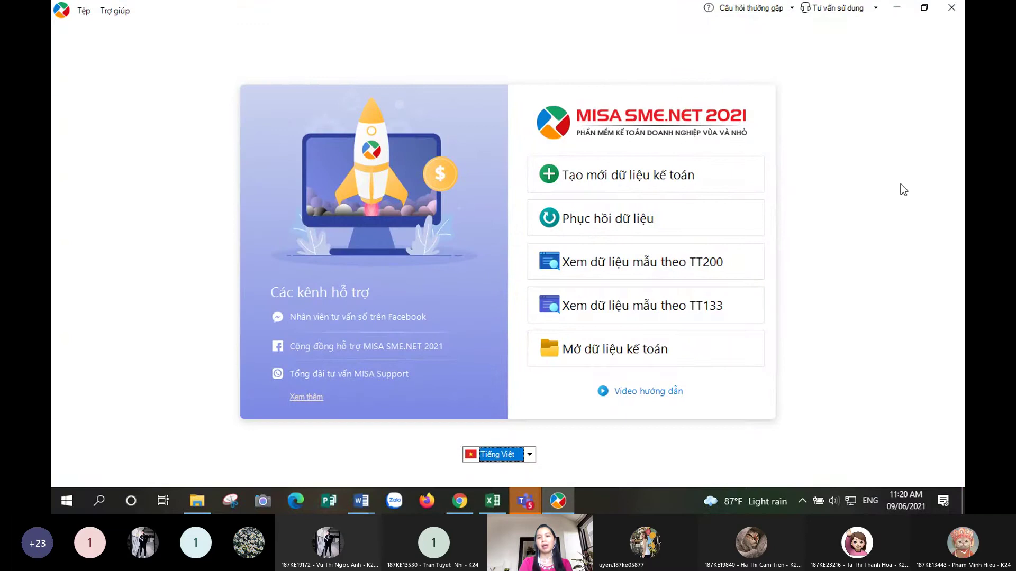
- Reopen the existing NPC2021 accounting data and log in with the account password
left_click(635, 350)
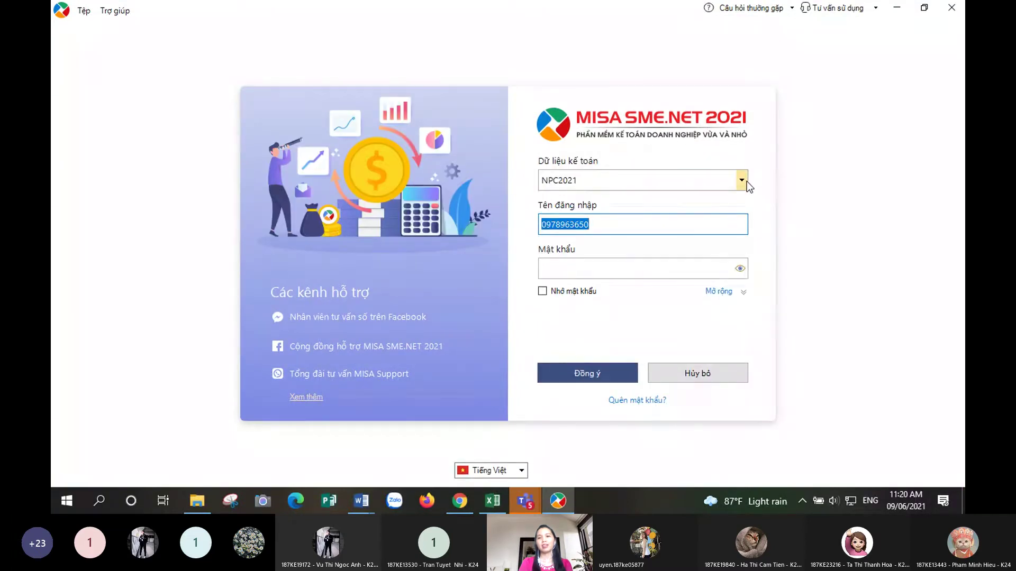
left_click(741, 180)
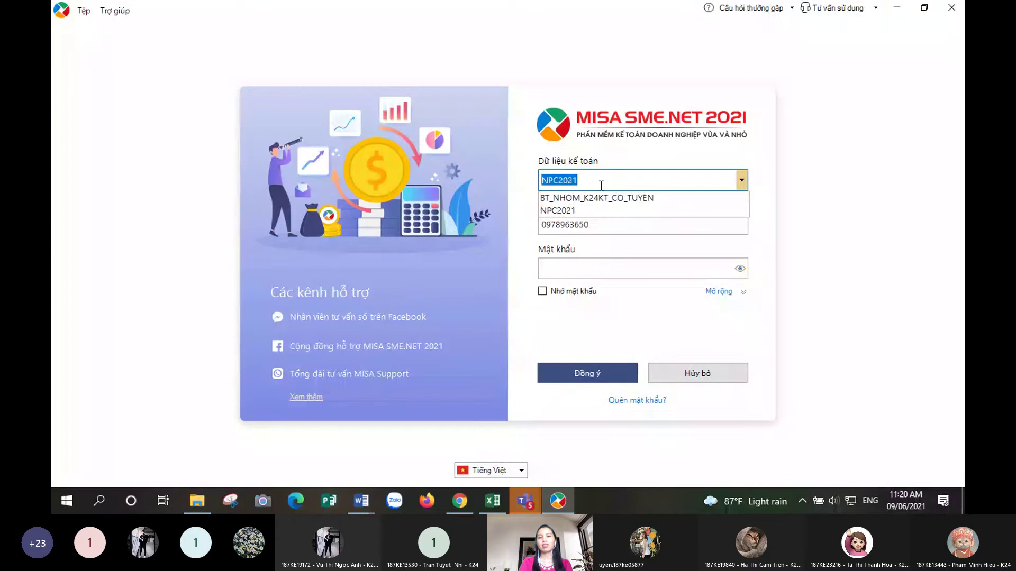
left_click(674, 210)
left_click(634, 269)
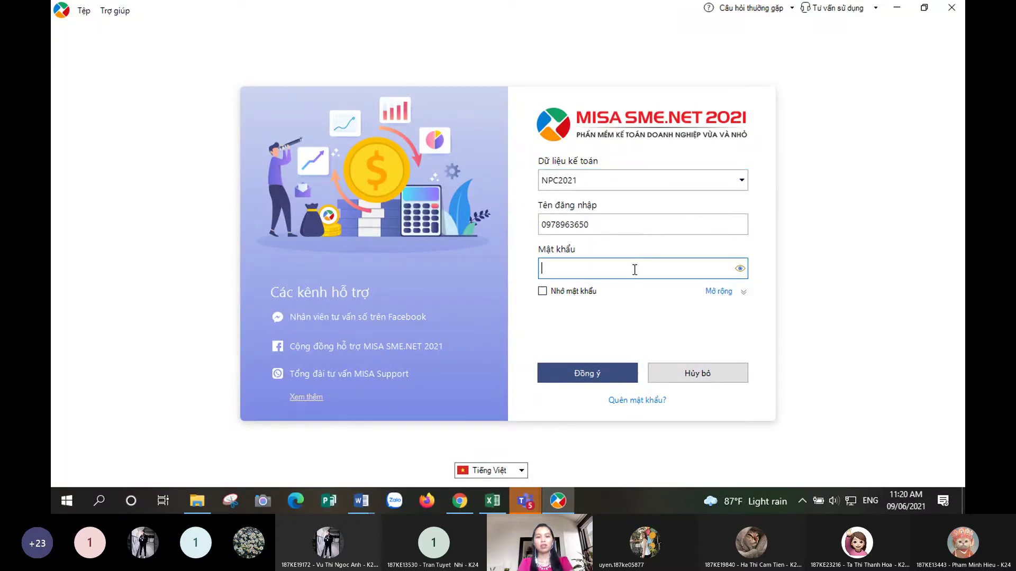
type("•••••")
left_click(603, 371)
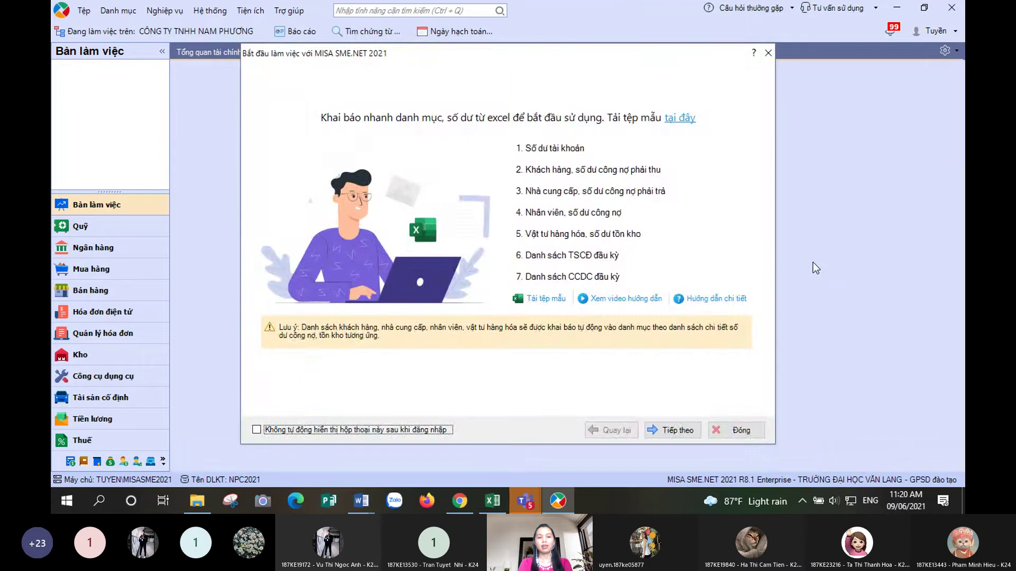
- Close the import guide, the training programme announcement and the invoice-report reminder
left_click(750, 433)
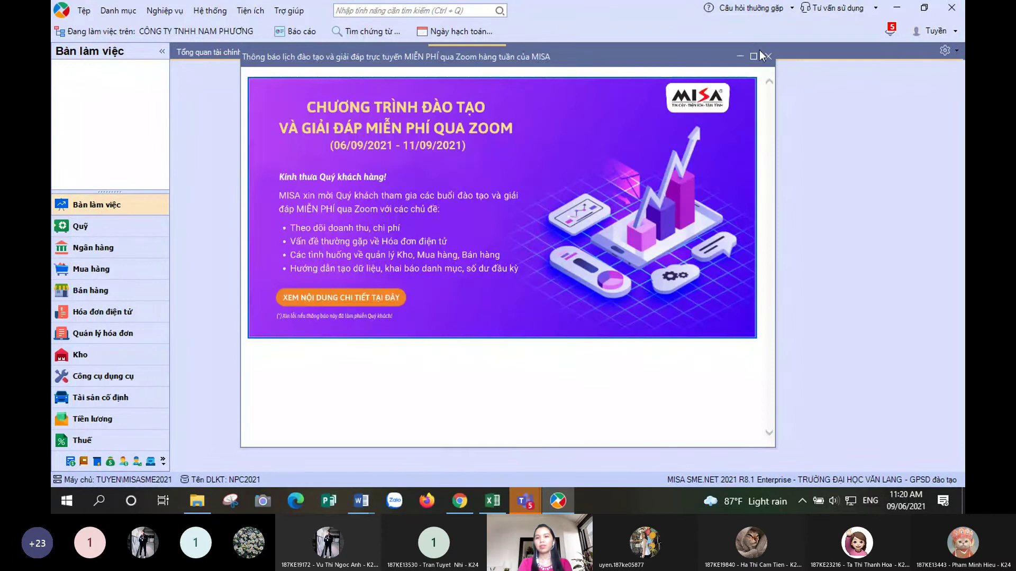
left_click(767, 56)
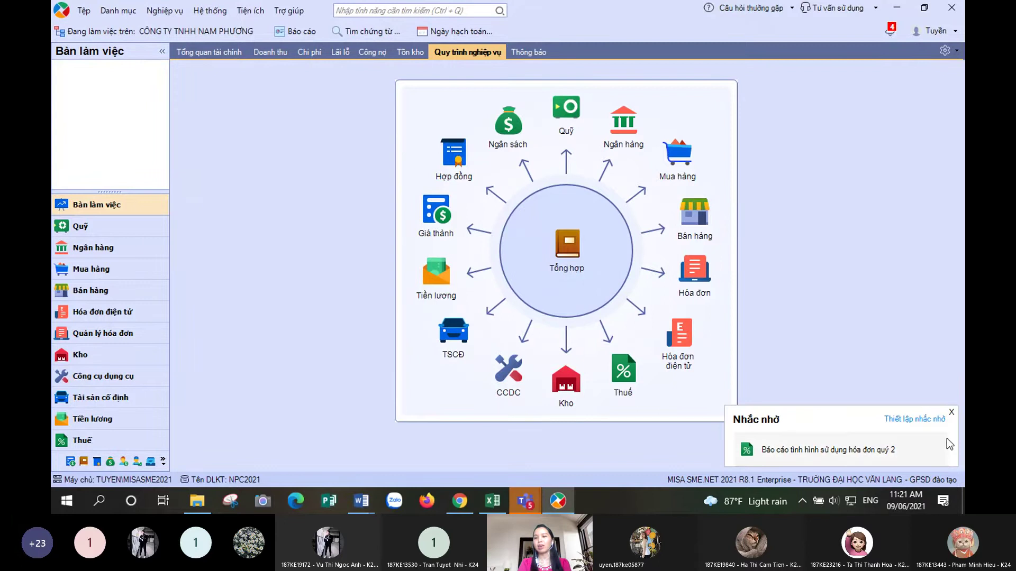
left_click(951, 410)
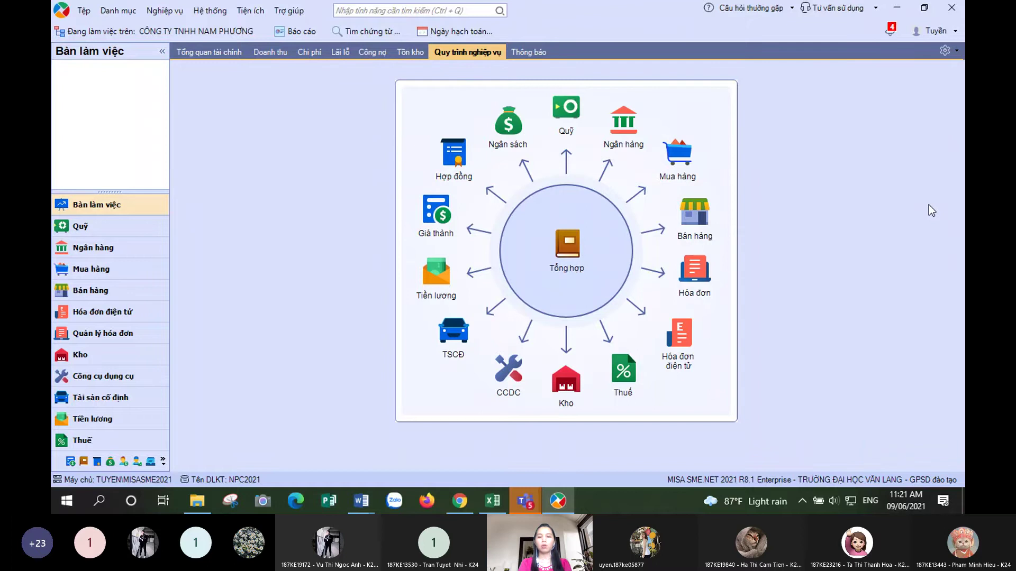
mouse_move(530, 509)
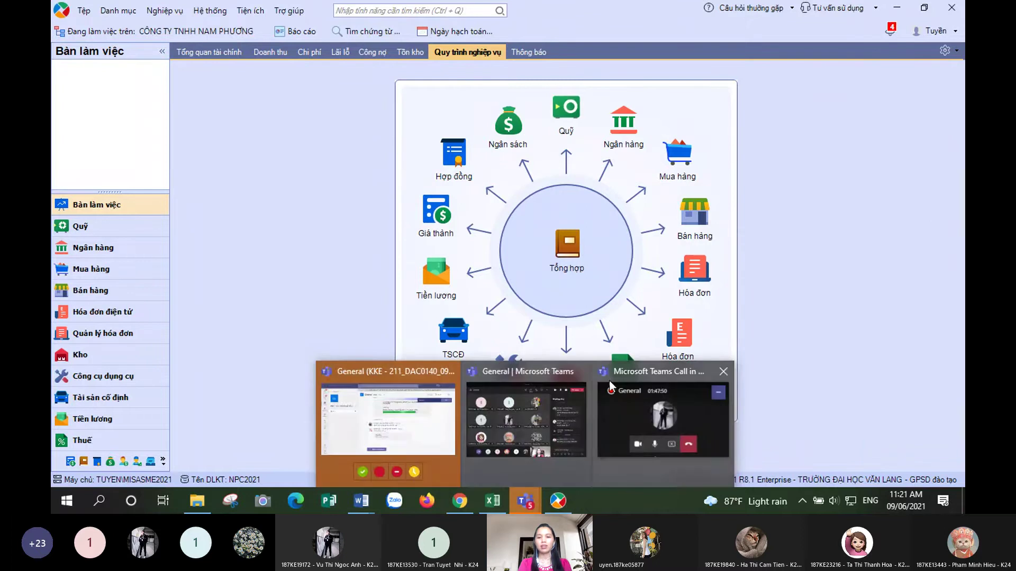
left_click(609, 380)
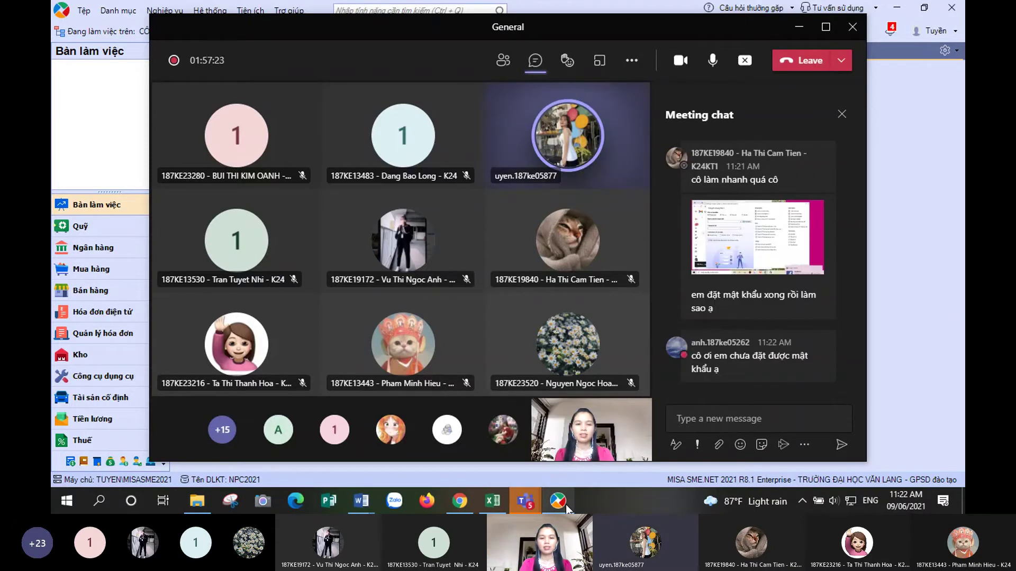
left_click(565, 503)
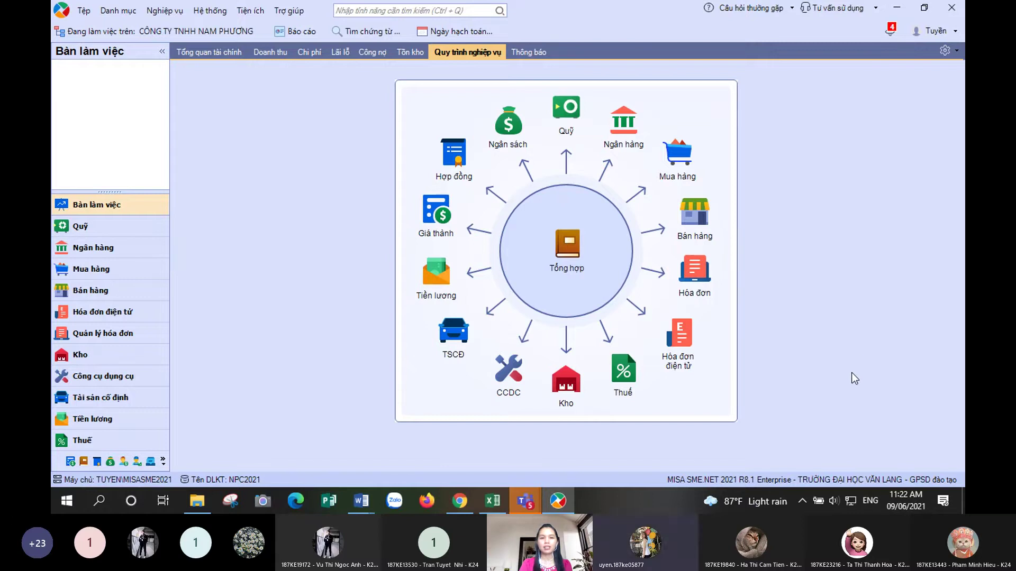
- Open the licence registration dialog, try choosing a GPSD file, and dismiss the already-licensed warning
left_click(285, 10)
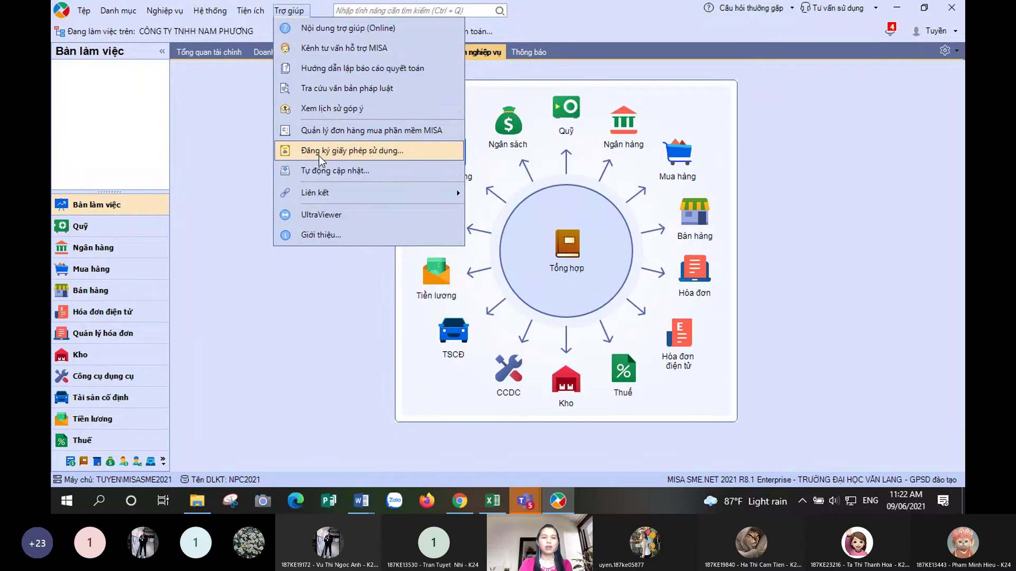
left_click(319, 151)
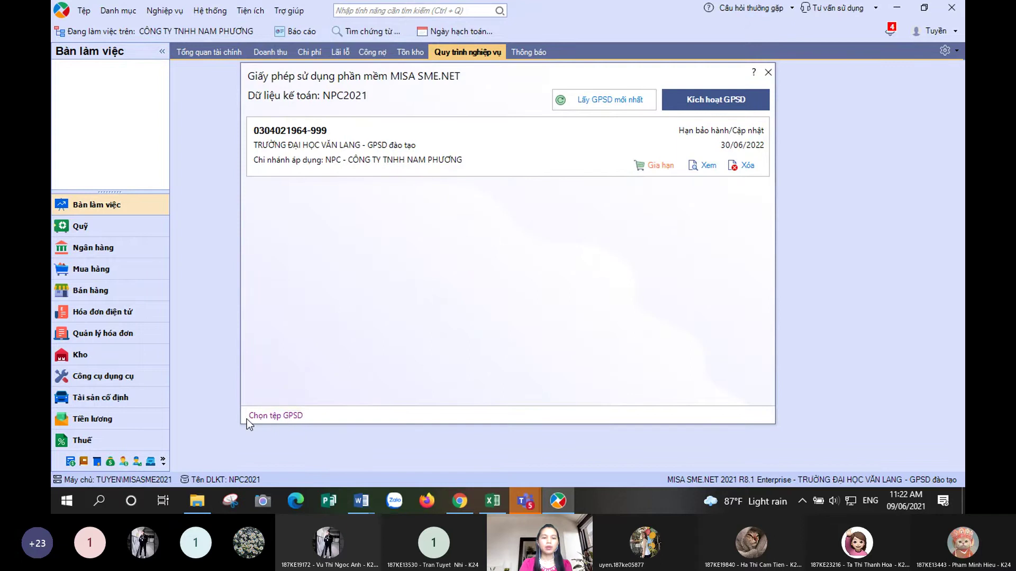
left_click(275, 416)
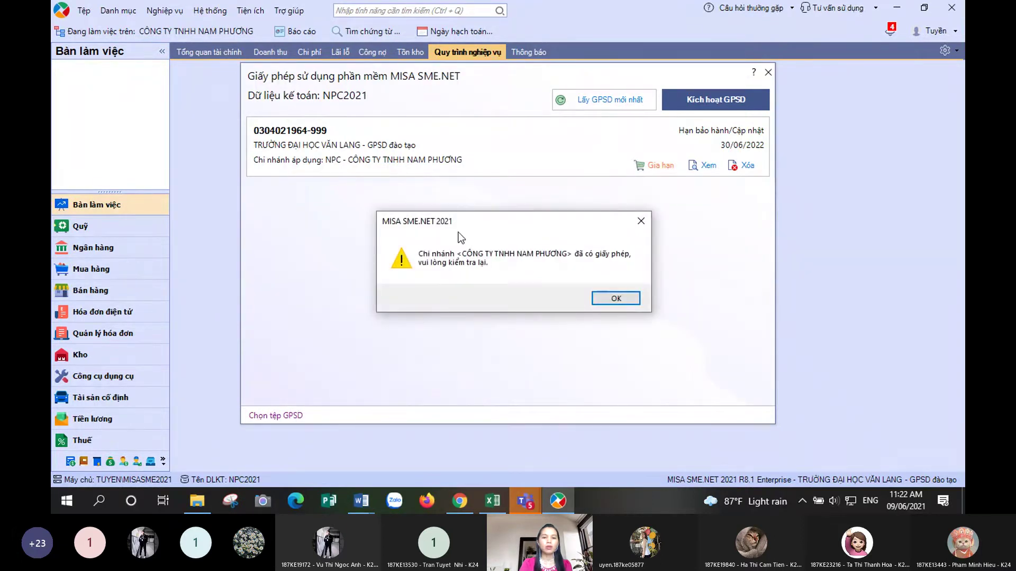
left_click(644, 227)
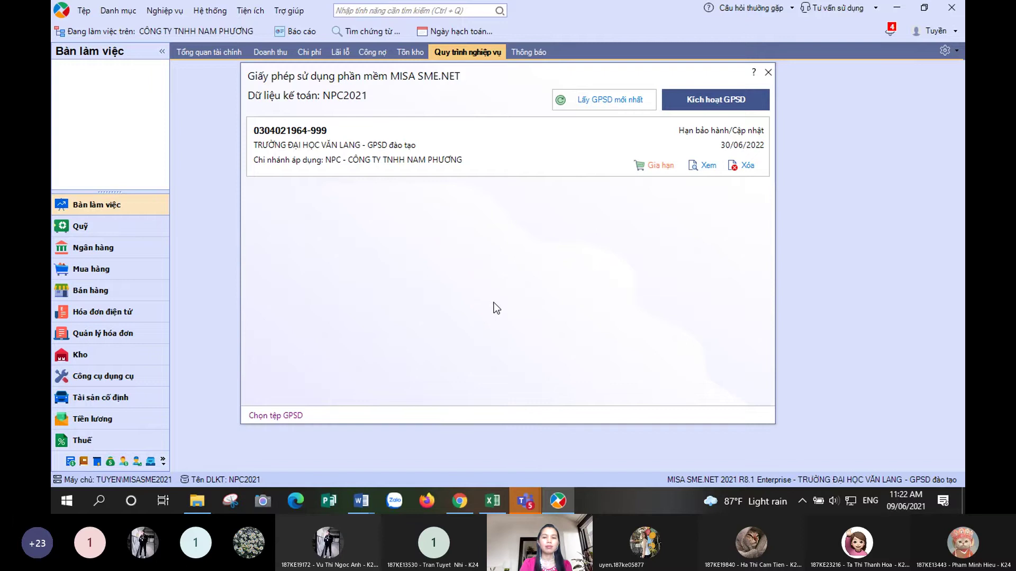
- Bring the Teams class meeting forward, enlarge the student's chat screenshot, then close it
mouse_move(525, 501)
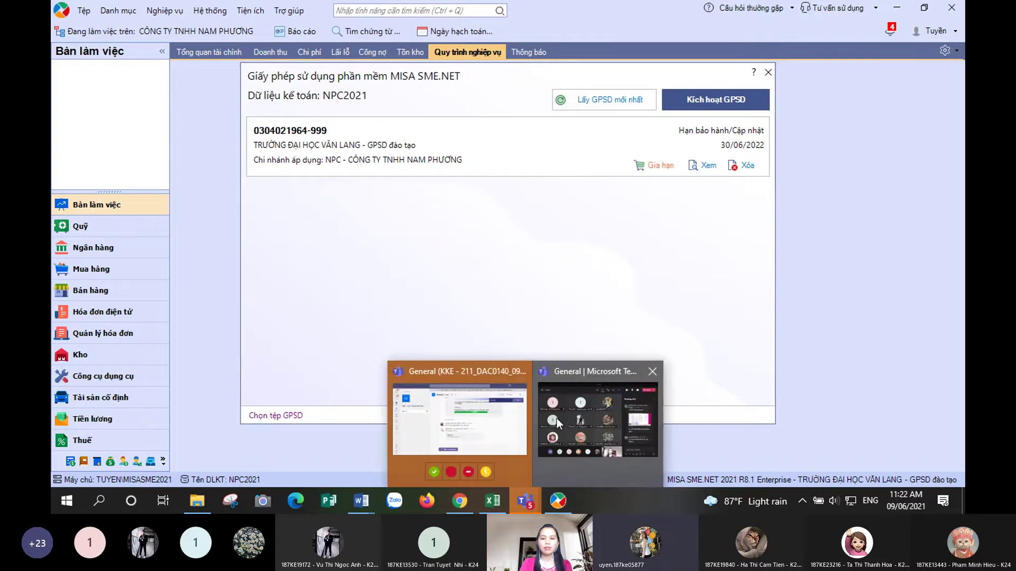
left_click(557, 417)
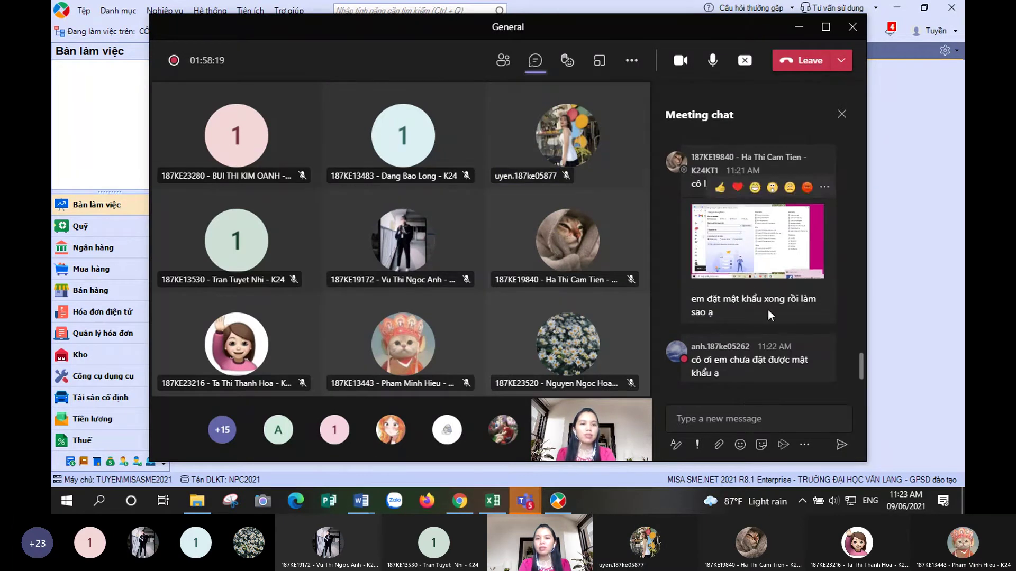
scroll(841, 256, "up", 2)
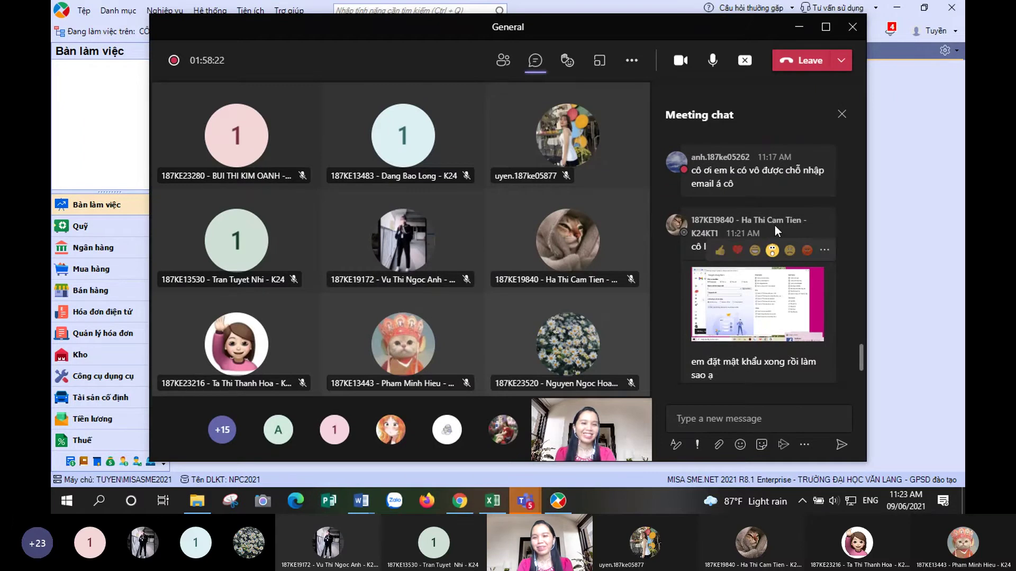
left_click(757, 301)
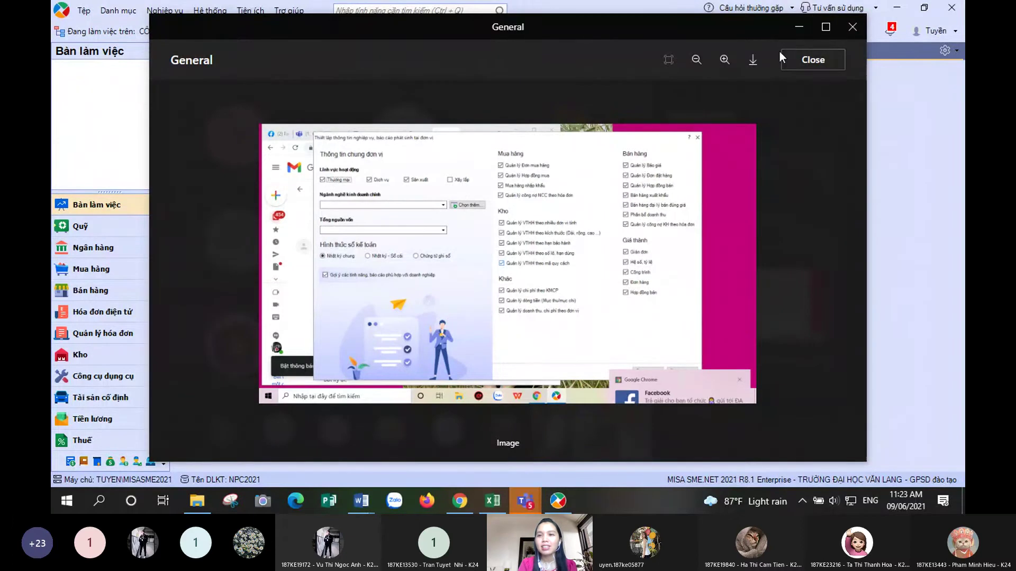
left_click(815, 61)
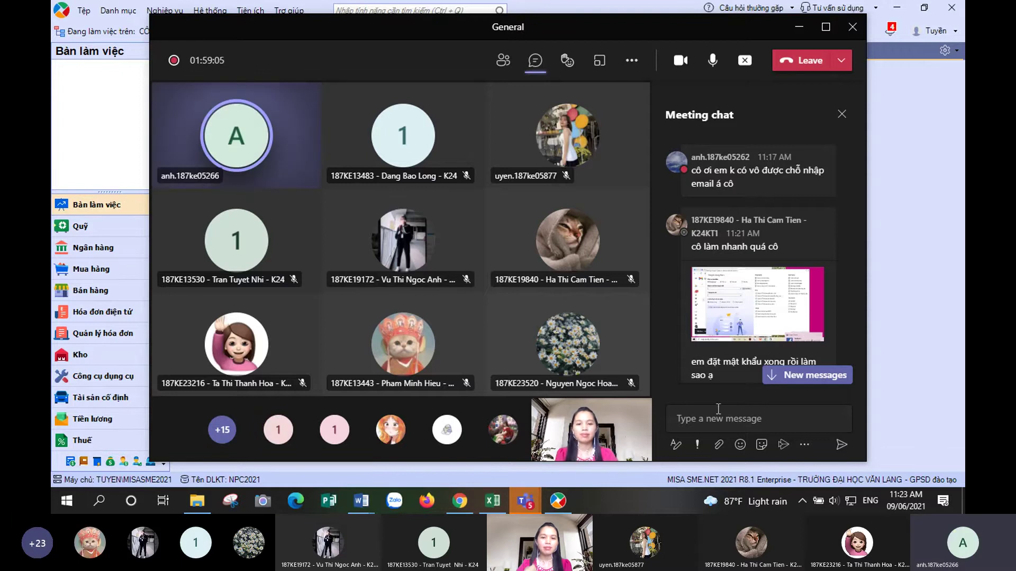
- Return to the Teams class meeting and jump to the newest chat messages about setting the password
left_click(558, 501)
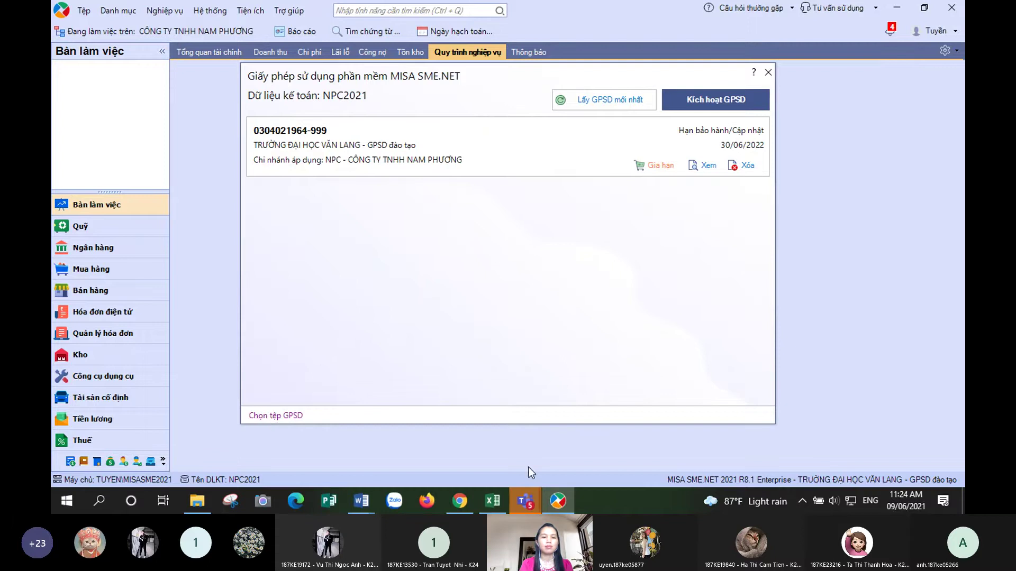
mouse_move(521, 509)
left_click(580, 416)
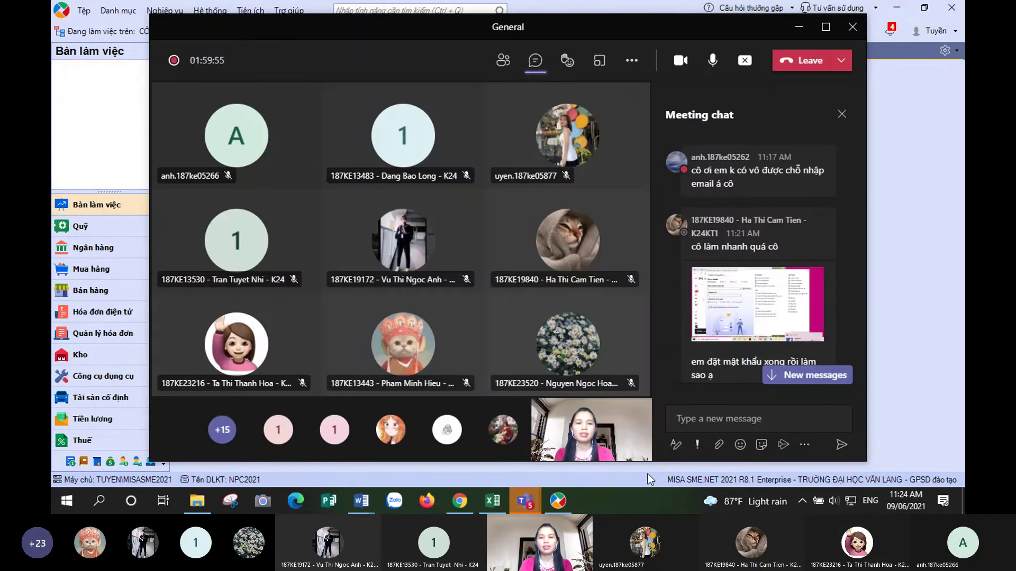
left_click(703, 418)
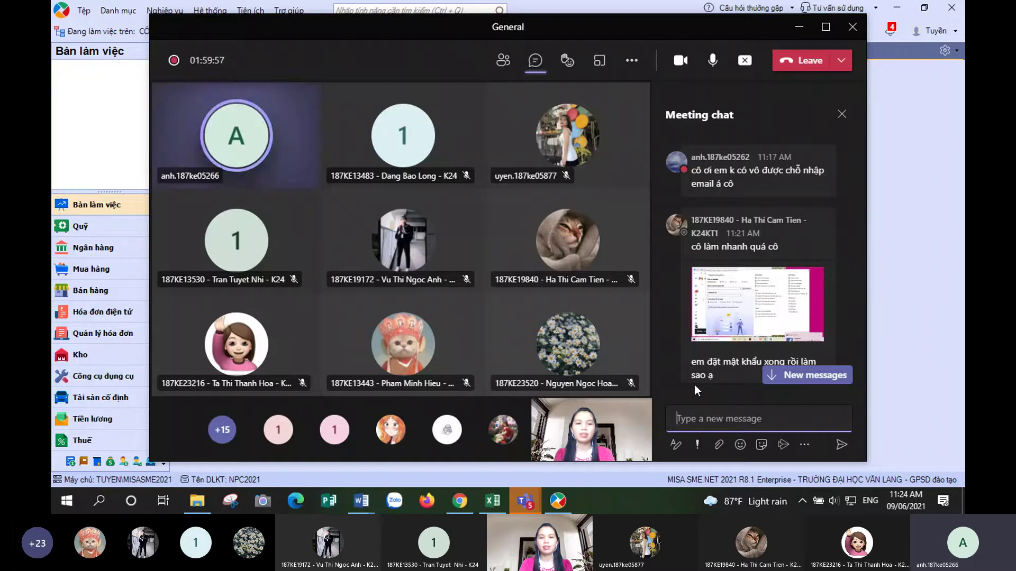
left_click(823, 373)
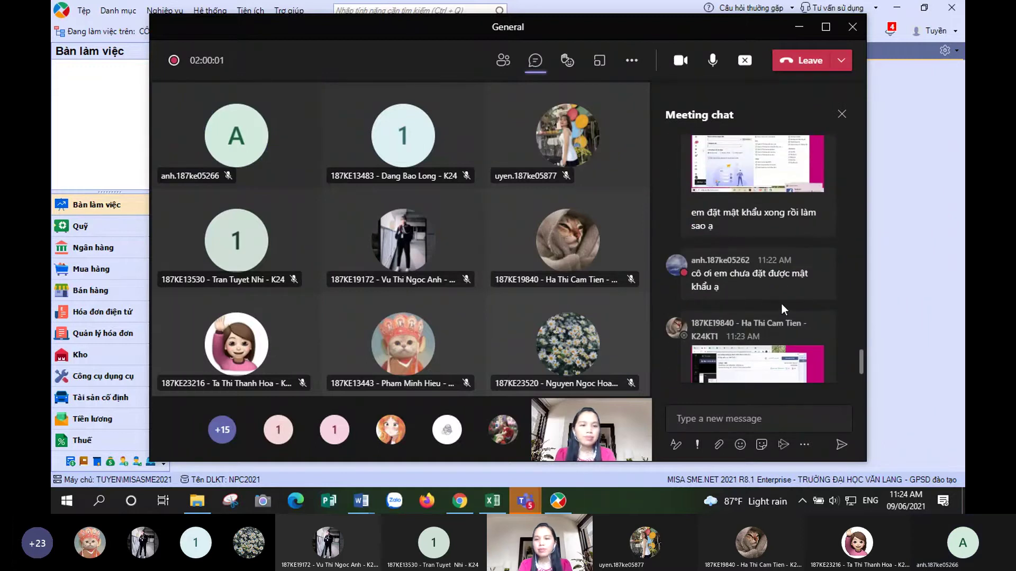
- Switch to the DIEM DANH_DAC0140_09 attendance spreadsheet in Excel
mouse_move(729, 283)
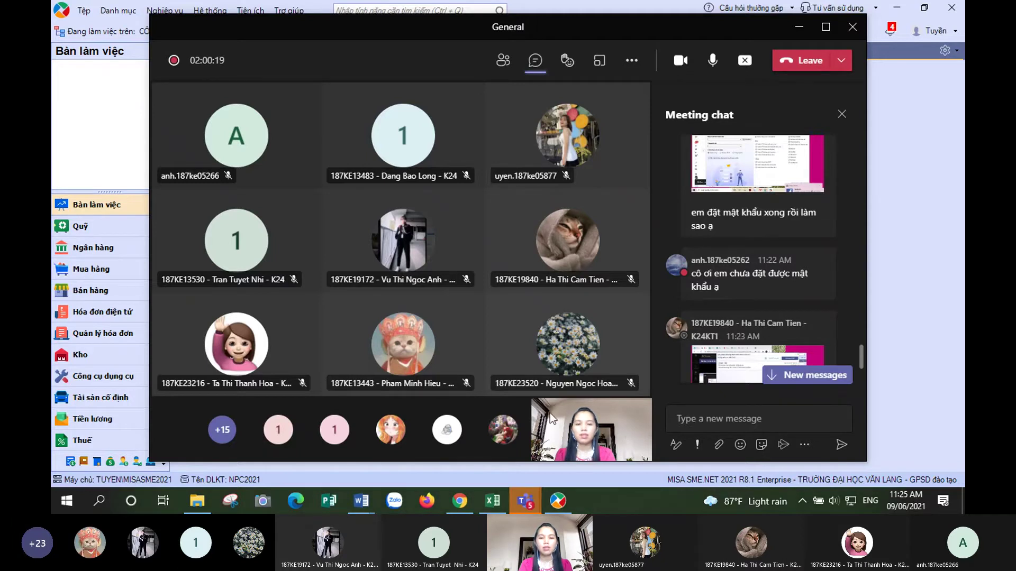
left_click(491, 501)
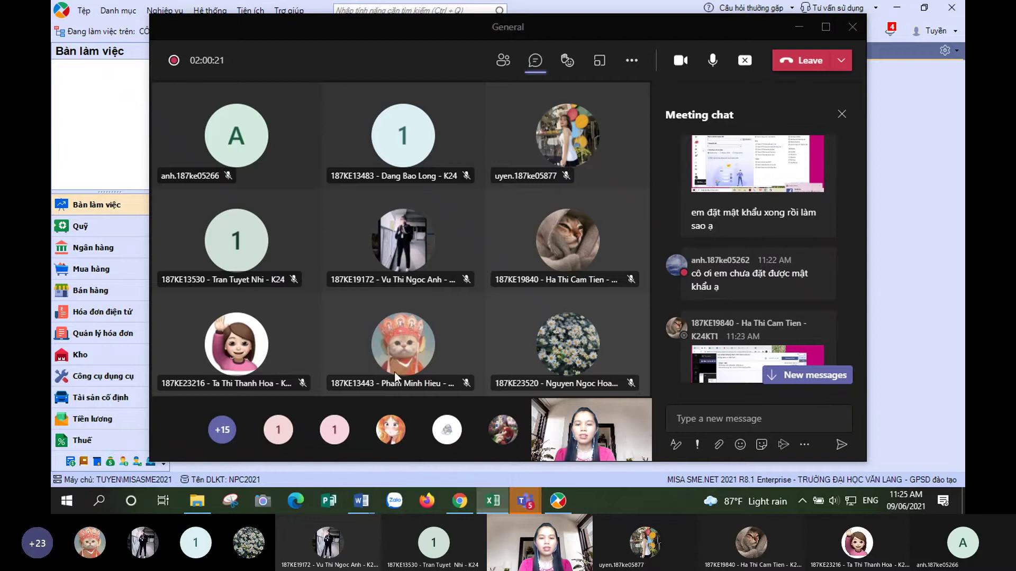
scroll(404, 286, "up", 6)
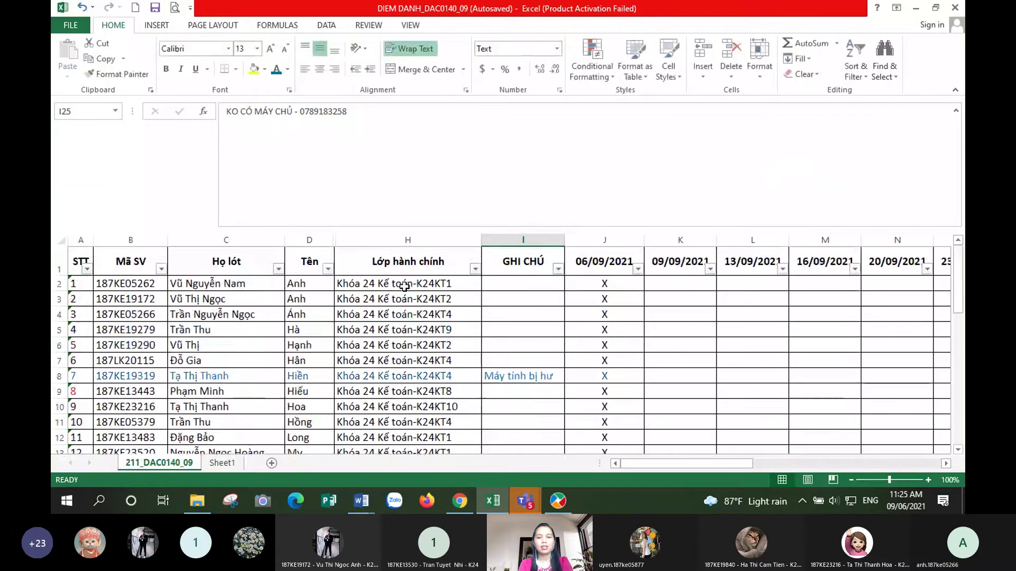
- Alt+Tab to the Teams meeting and back to the DIEM DANH_DAC0140_09 attendance sheet
key("alt+Tab")
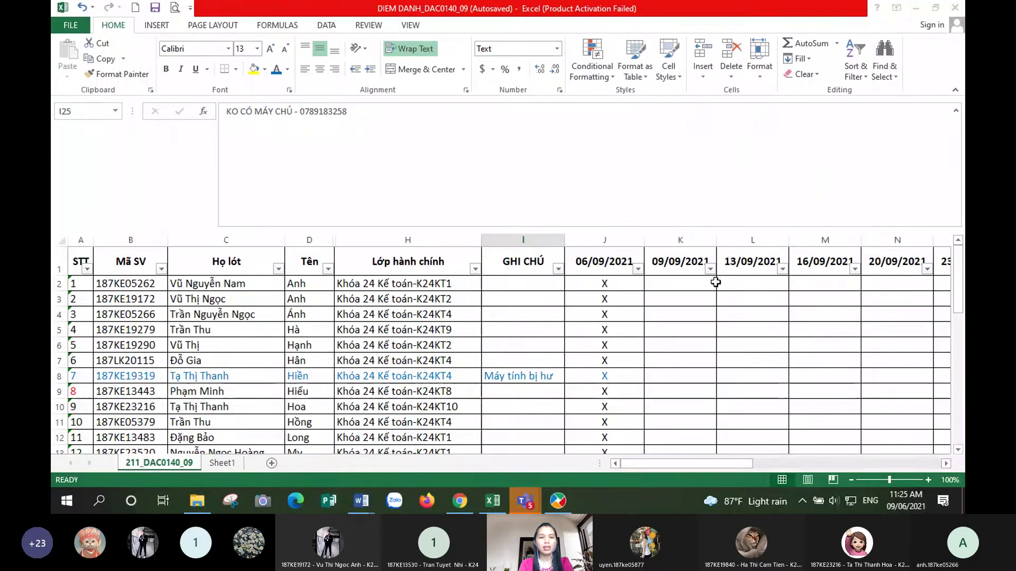
key("alt+Tab")
key("alt+Tab")
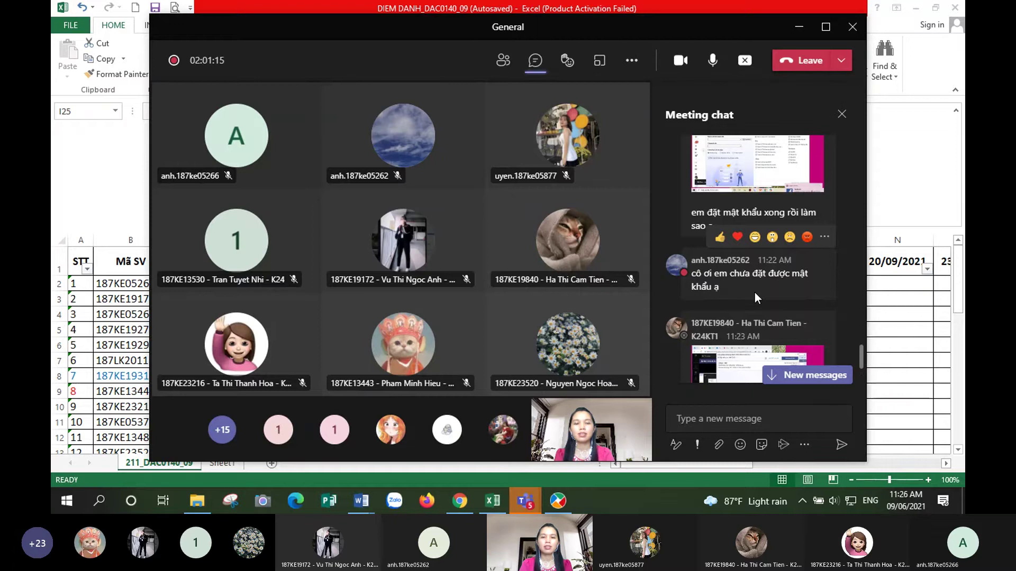
scroll(755, 293, "down", 3)
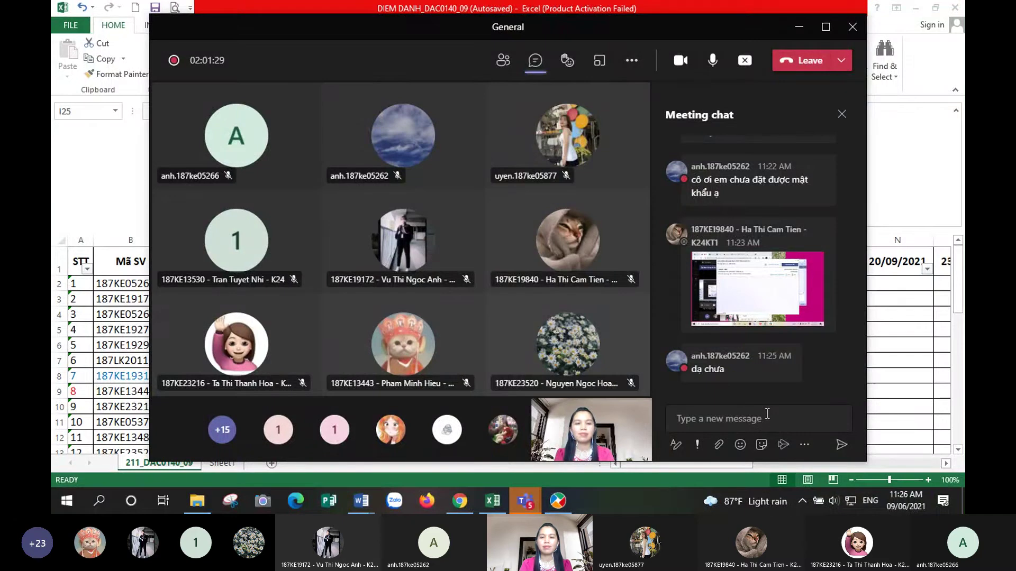
left_click(747, 309)
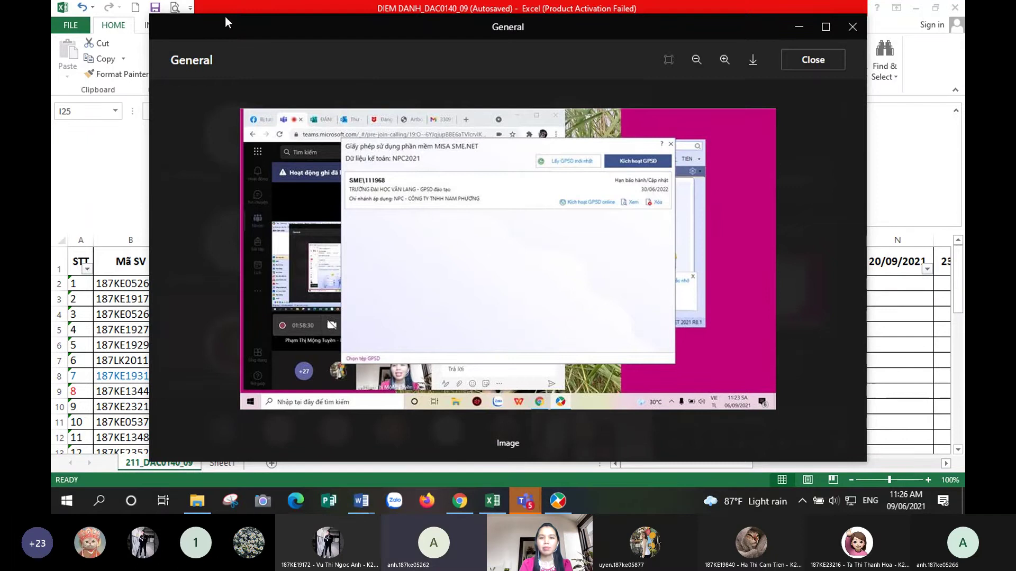
left_click(825, 61)
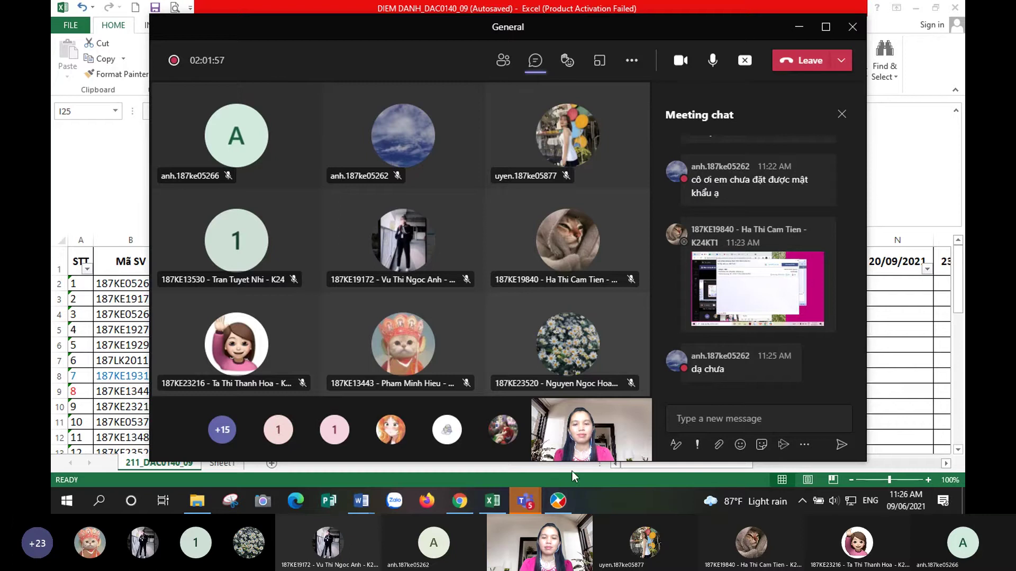
mouse_move(570, 488)
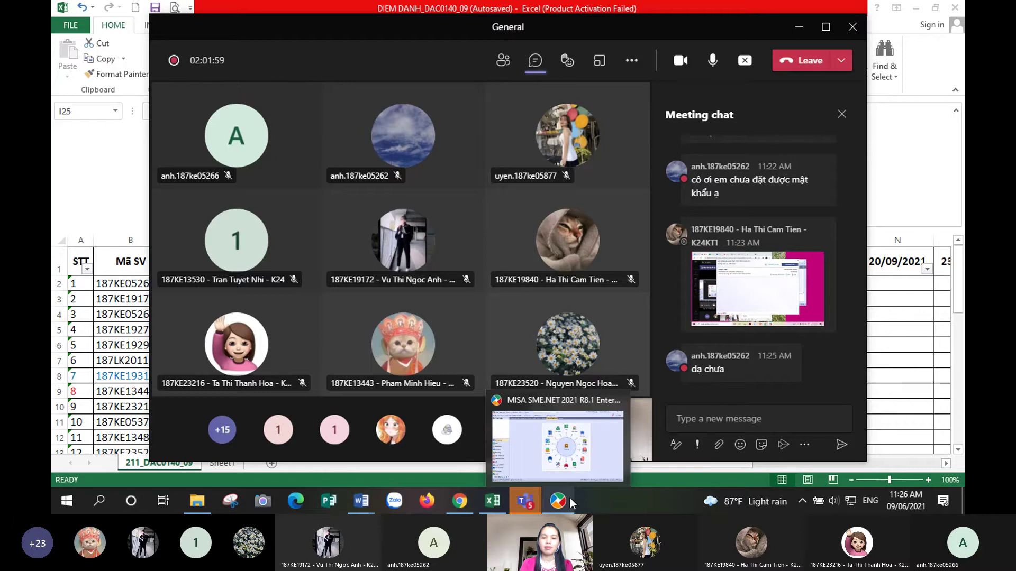
- Bring MISA forward and close its licence dialog to reveal the Nam Phương business-process diagram
left_click(566, 510)
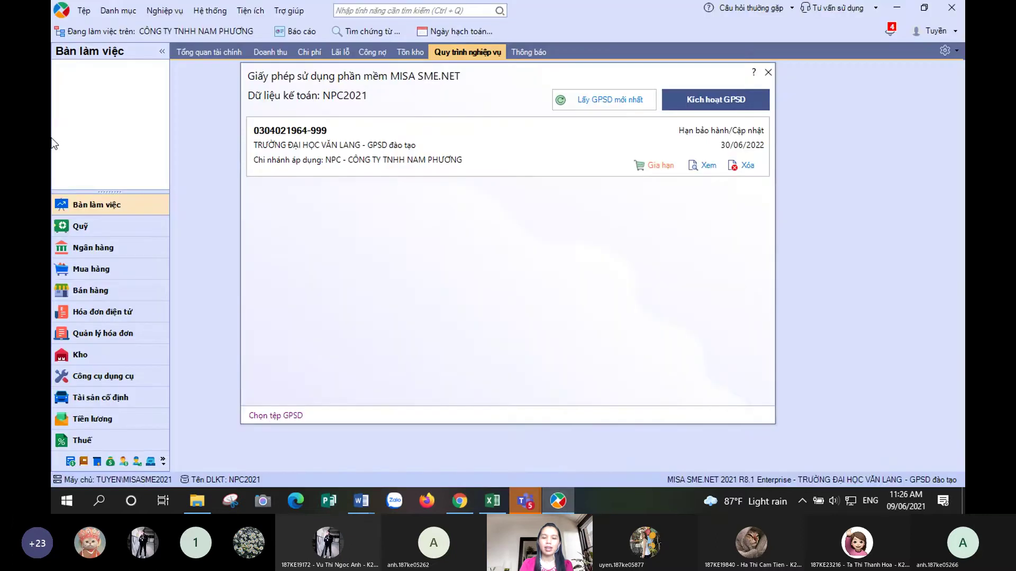
left_click(768, 72)
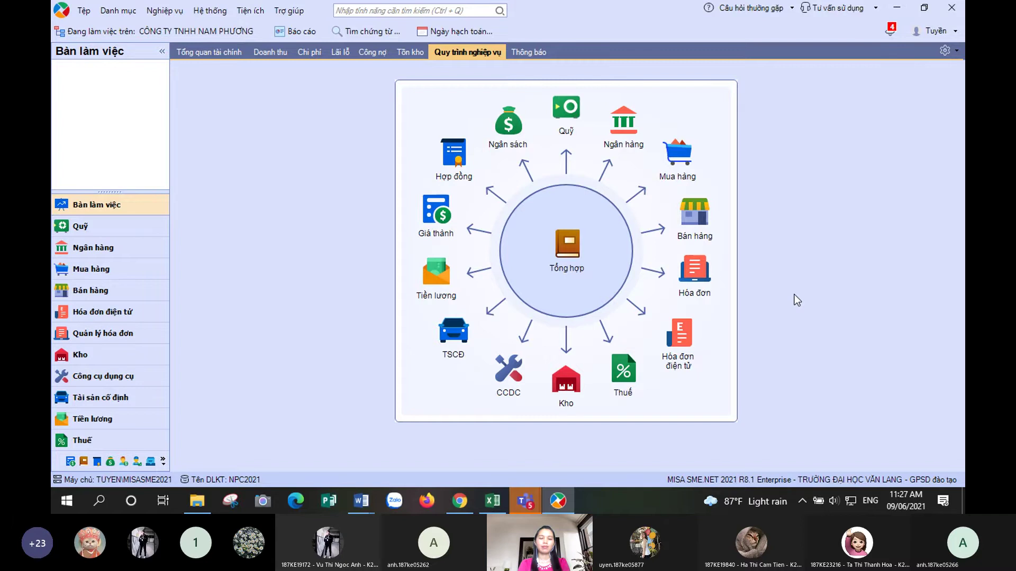
- Alt+Tab from MISA to the Teams 'General' class meeting window
key("alt+Tab")
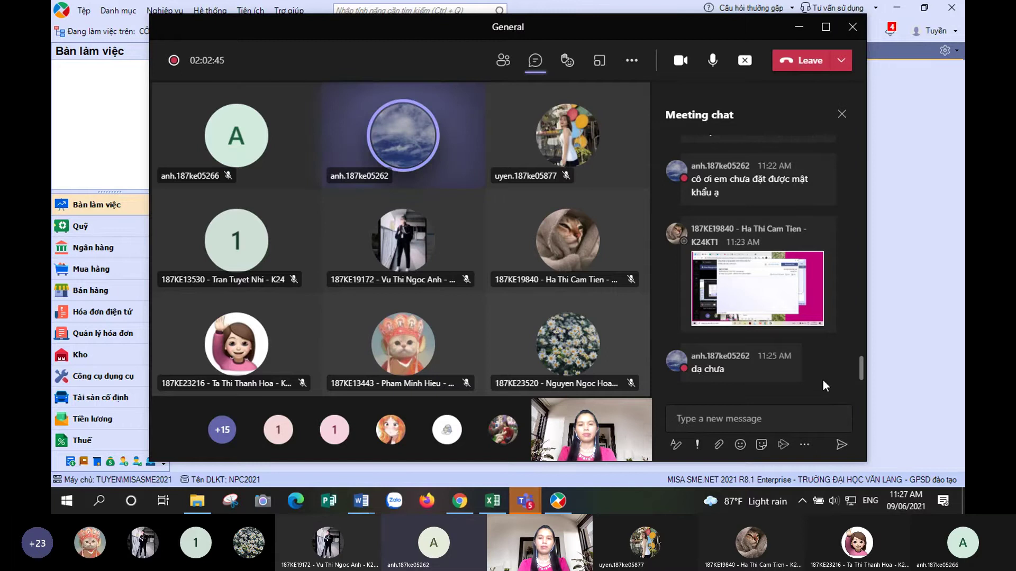
- Alt+Tab from the Teams meeting back to MISA's NPC2021 business-process diagram
key("alt+Tab")
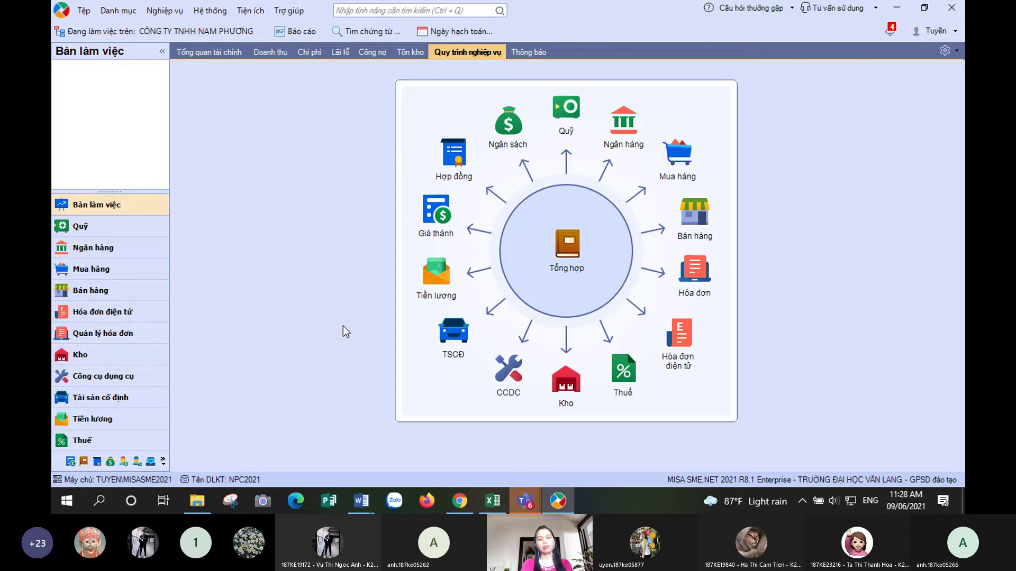
- Open Trợ giúp > Đăng ký giấy phép sử dụng... to view the licence, then check the Teams meeting
left_click(291, 11)
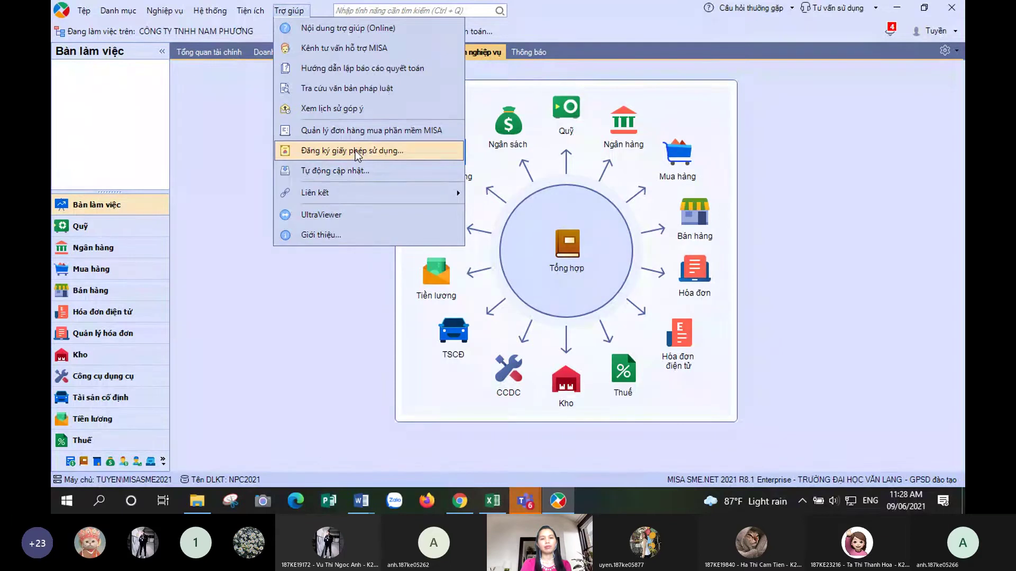
left_click(354, 150)
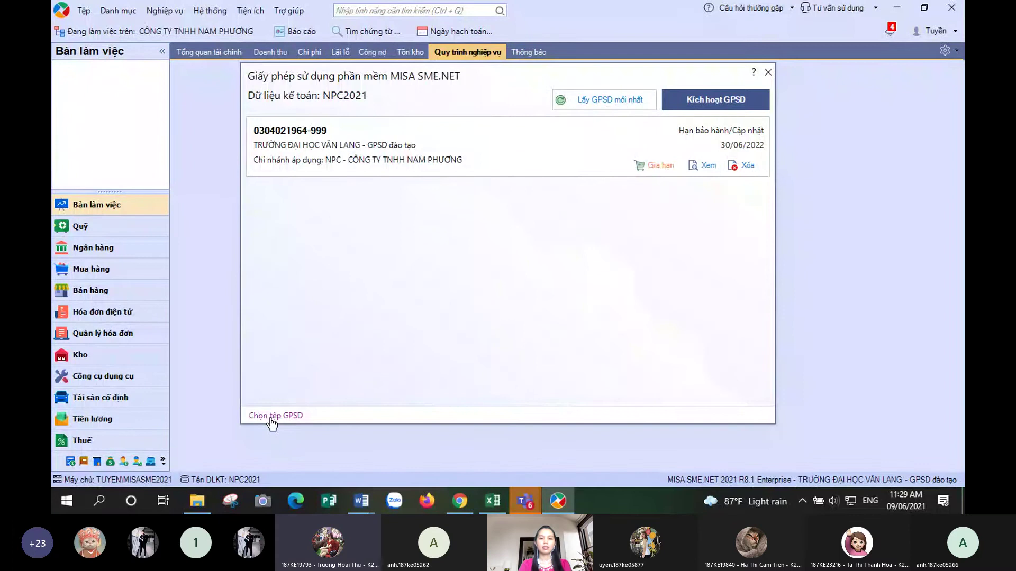
mouse_move(525, 500)
left_click(574, 427)
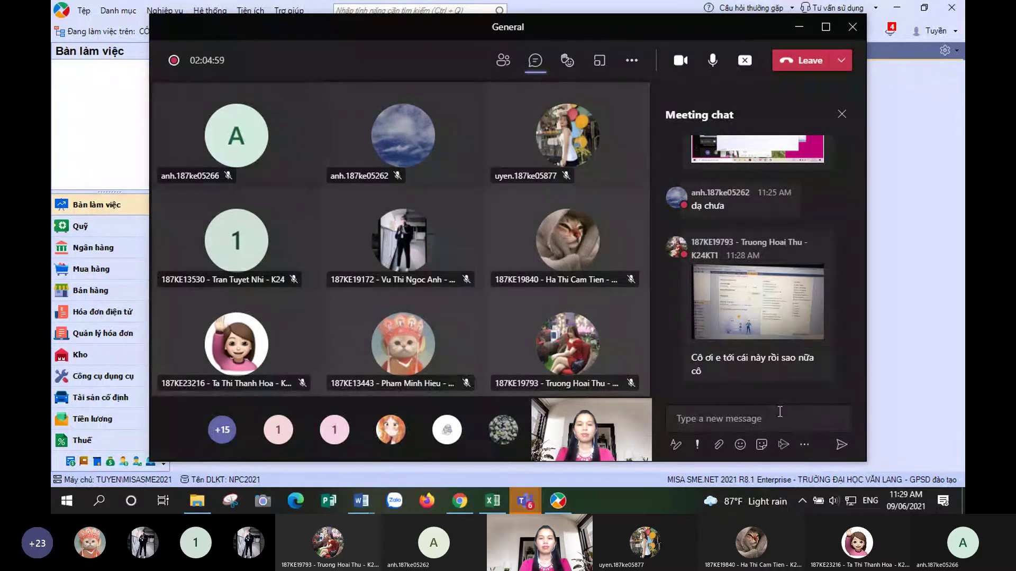
- Reopen the licence dialog showing the training licence valid until 30/06/2022, then return to Teams
key("alt+Tab")
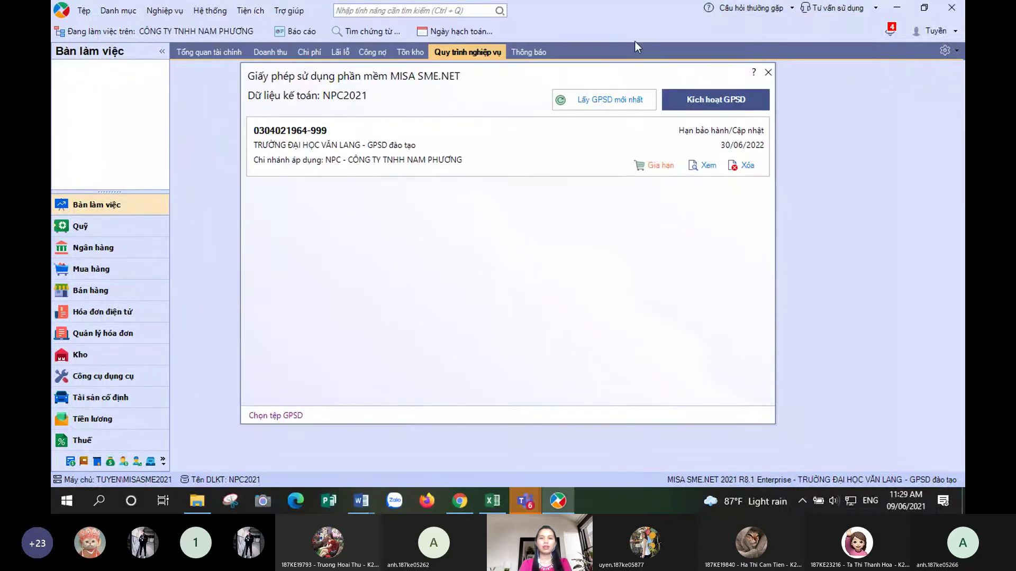
key("Escape")
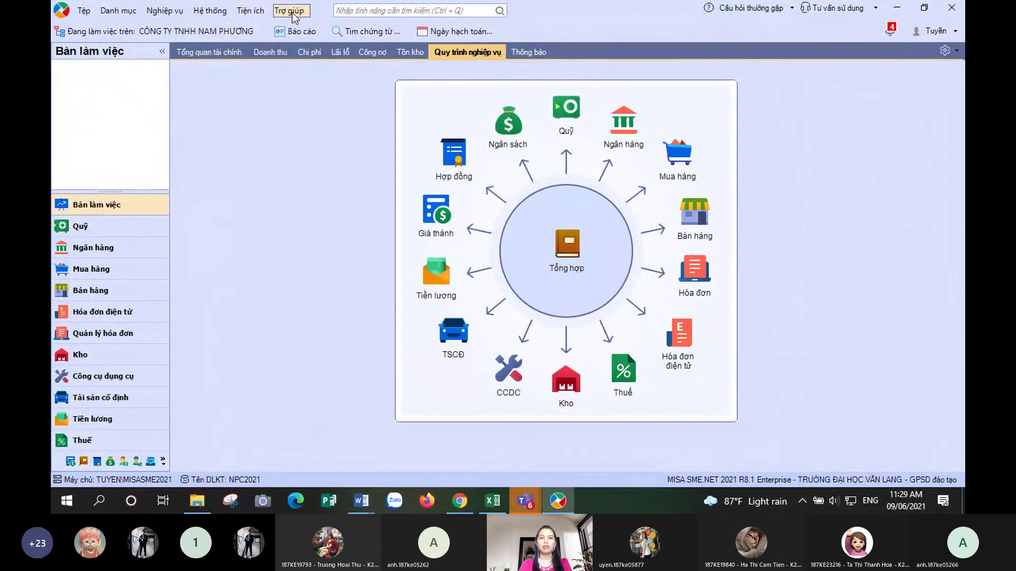
left_click(292, 13)
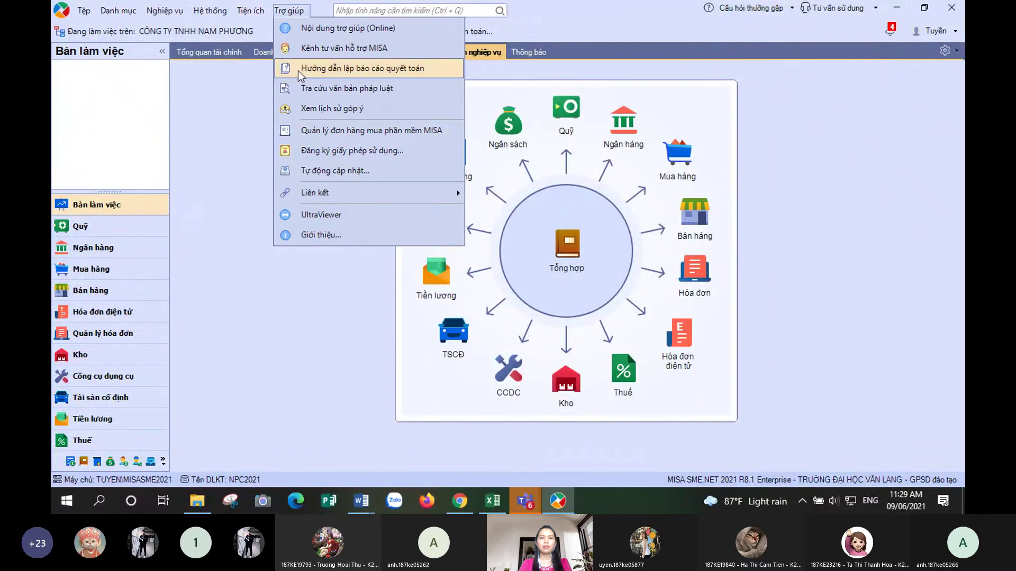
left_click(309, 153)
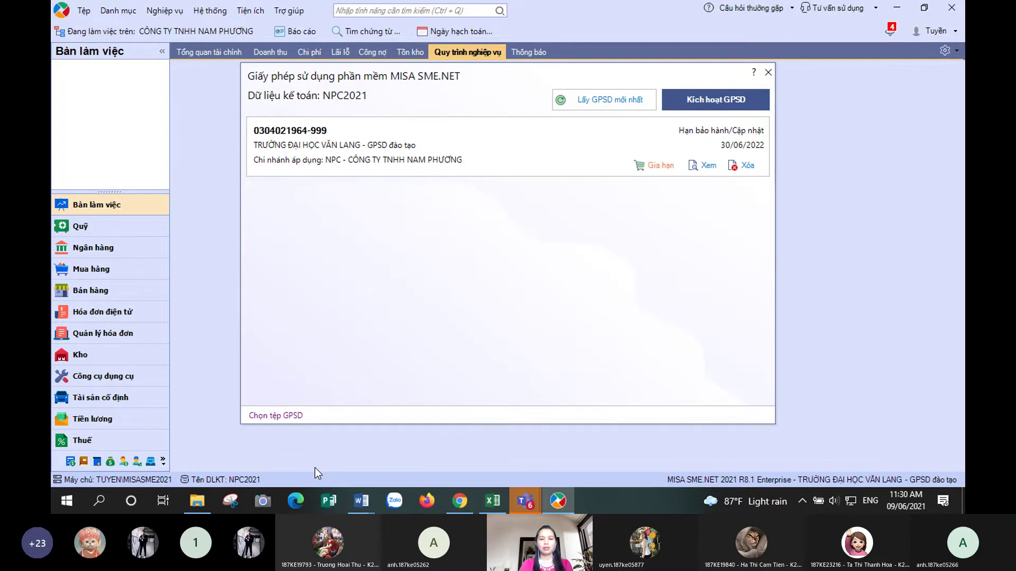
key("alt+Tab")
- Turn the camera and microphone off, then back on again
left_click(678, 59)
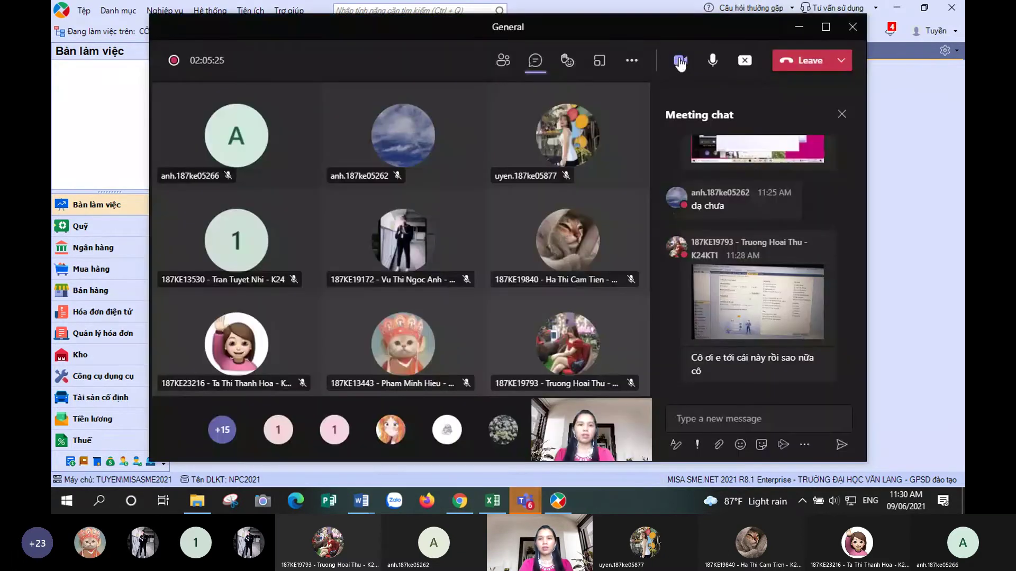
left_click(712, 60)
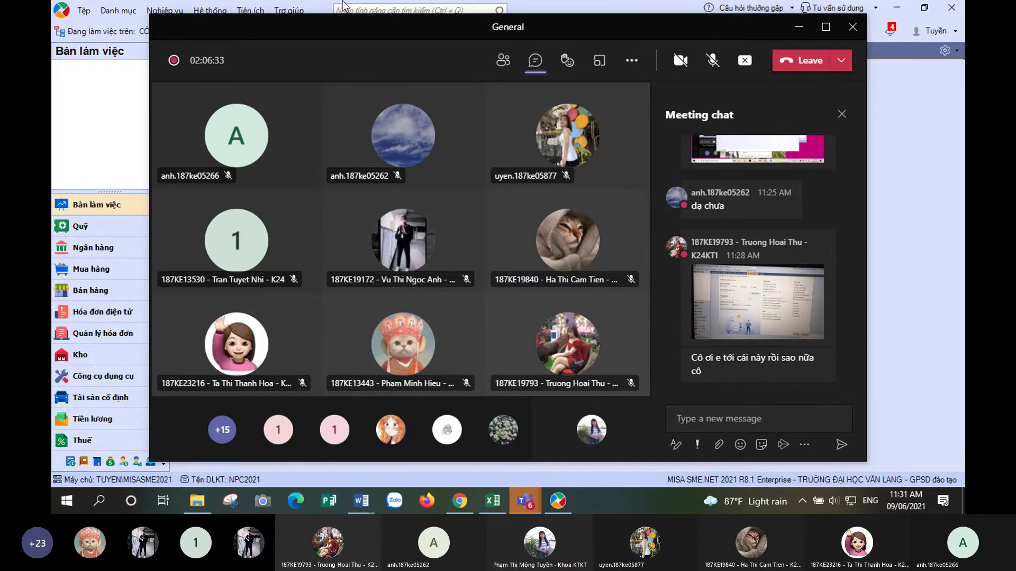
left_click(711, 58)
left_click(680, 60)
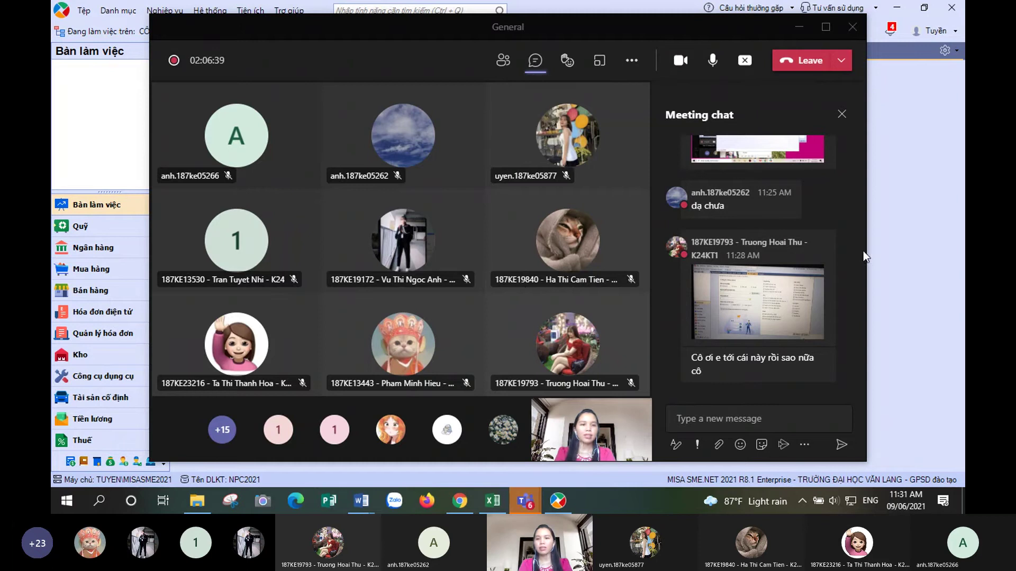
- Focus the meeting chat message box, then bring MISA's licence details to the front
mouse_move(827, 374)
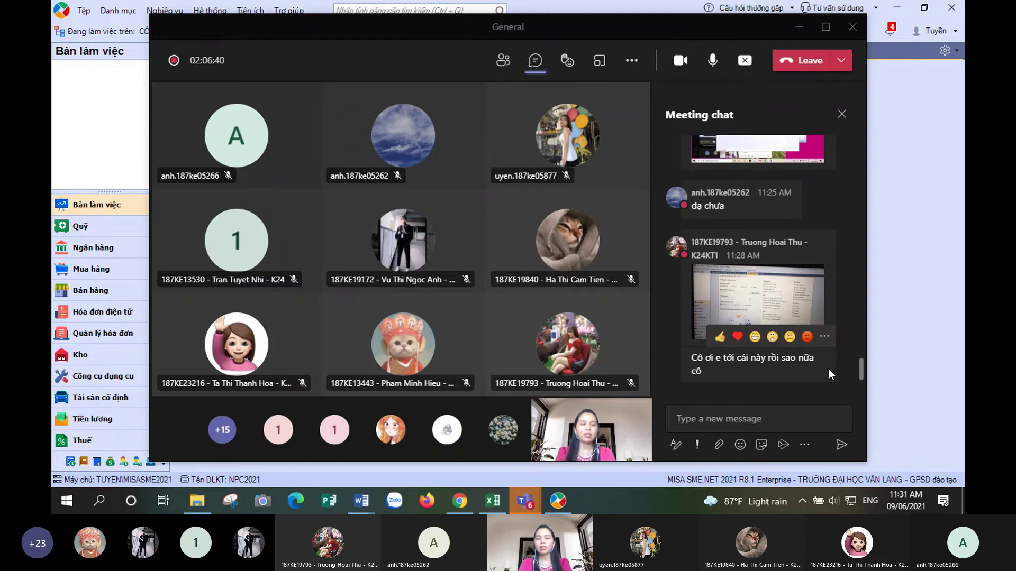
left_click(734, 414)
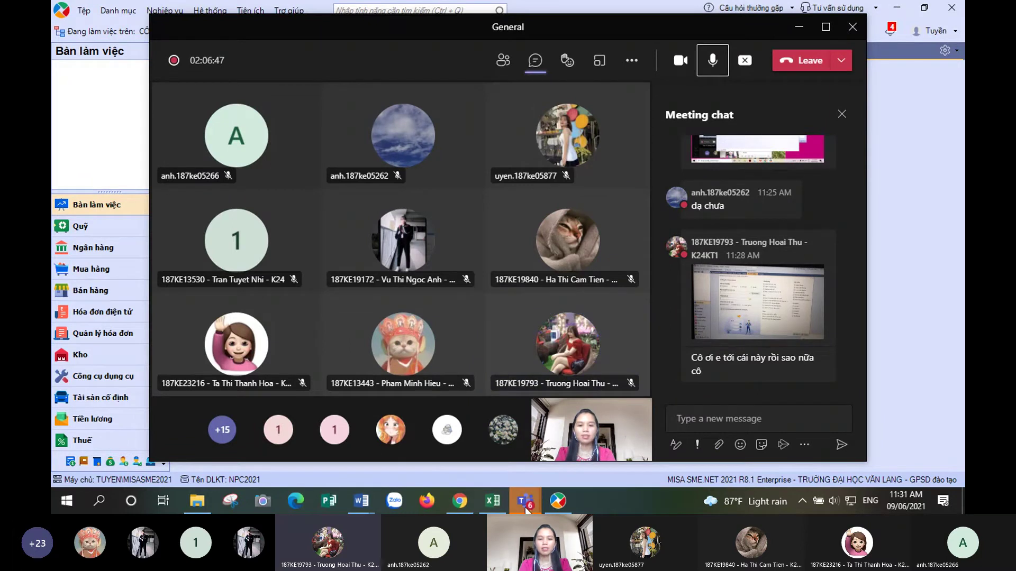
left_click(558, 501)
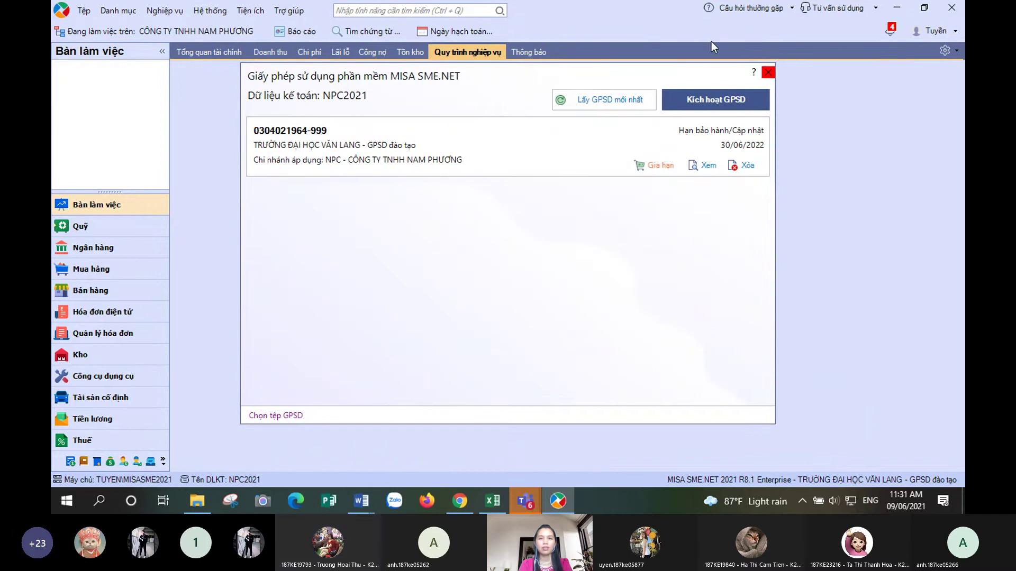
- Close the licence dialog and reopen it via Trợ giúp > Đăng ký giấy phép sử dụng..
left_click(768, 72)
left_click(288, 12)
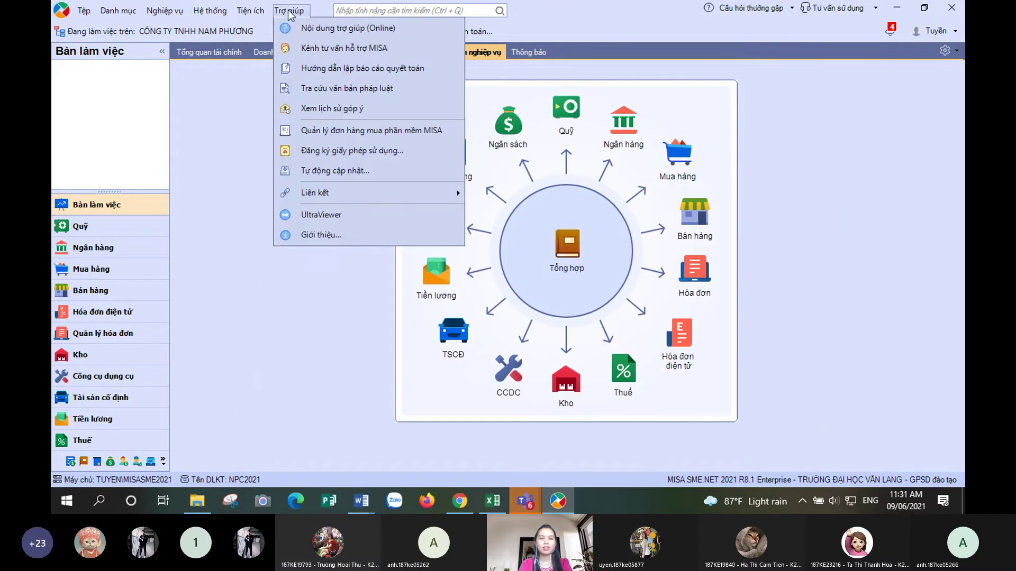
left_click(327, 157)
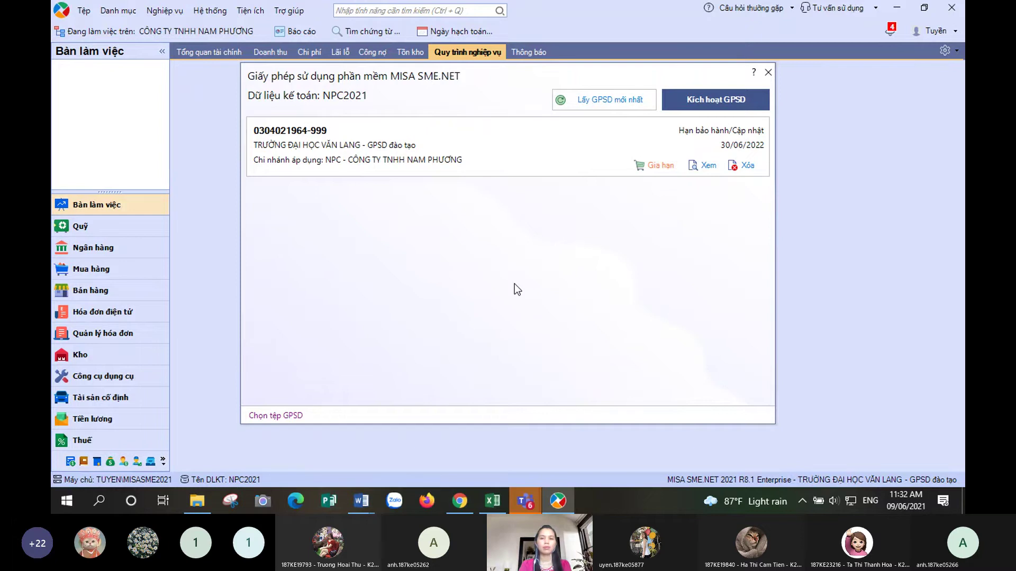
- Close the licence details and bring the Teams class meeting back in front
left_click(768, 71)
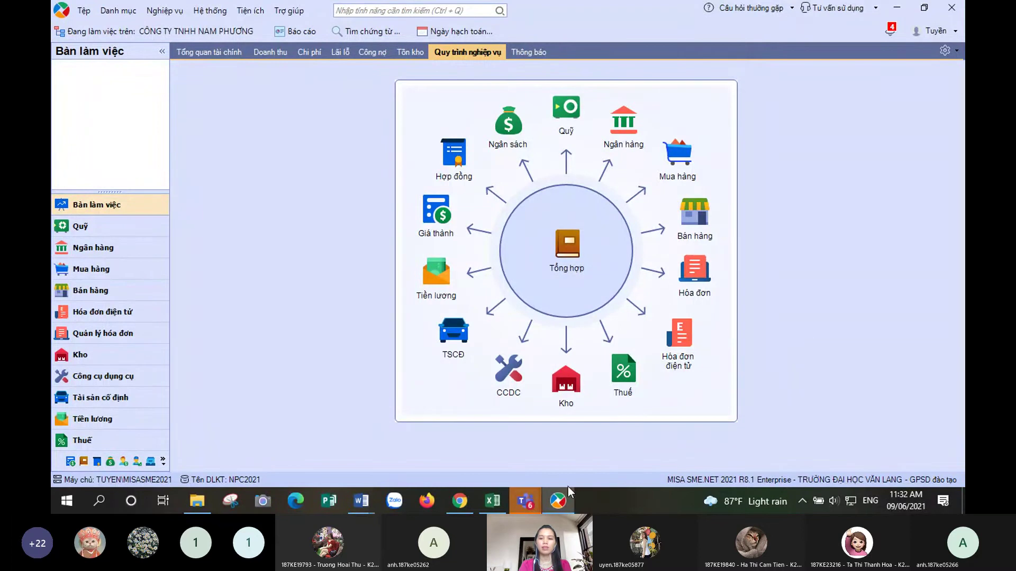
mouse_move(530, 500)
left_click(572, 401)
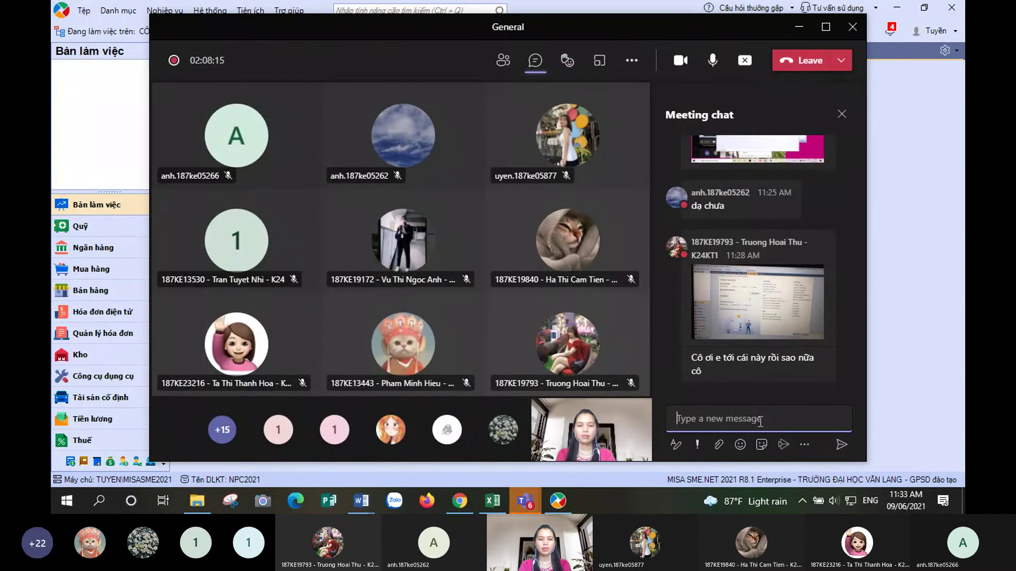
left_click(490, 503)
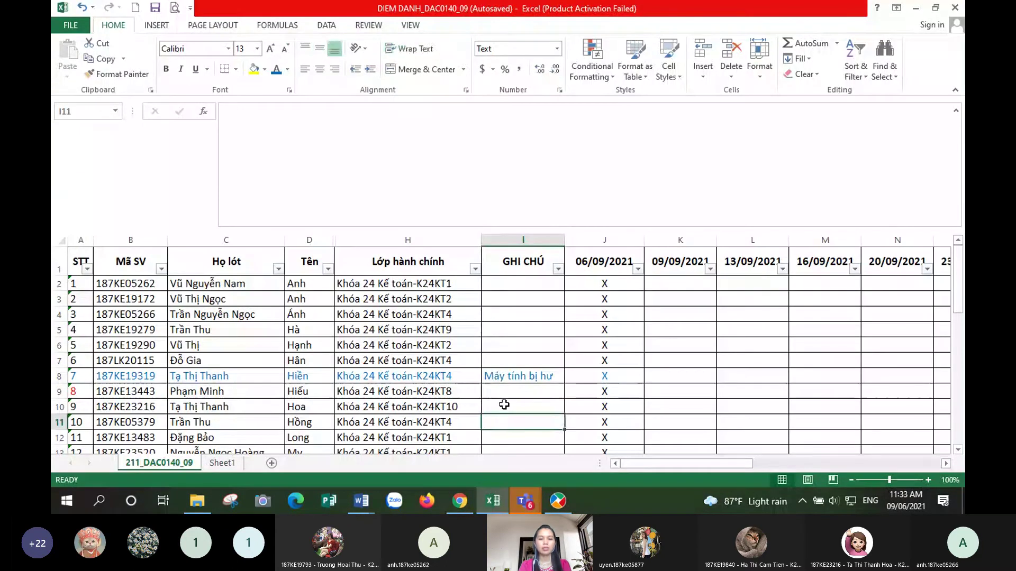
scroll(500, 401, "down", 3)
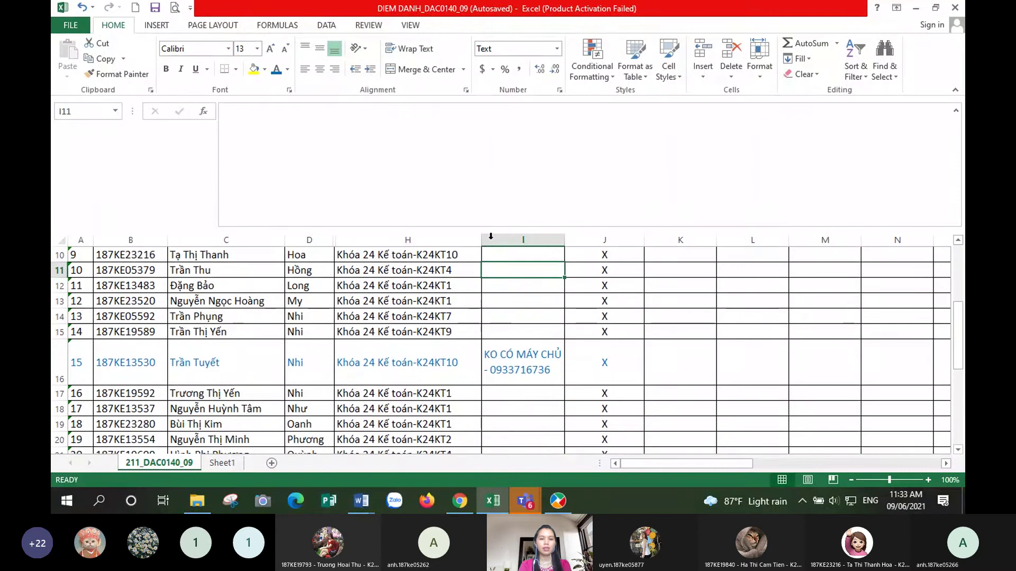
scroll(514, 380, "down", 2)
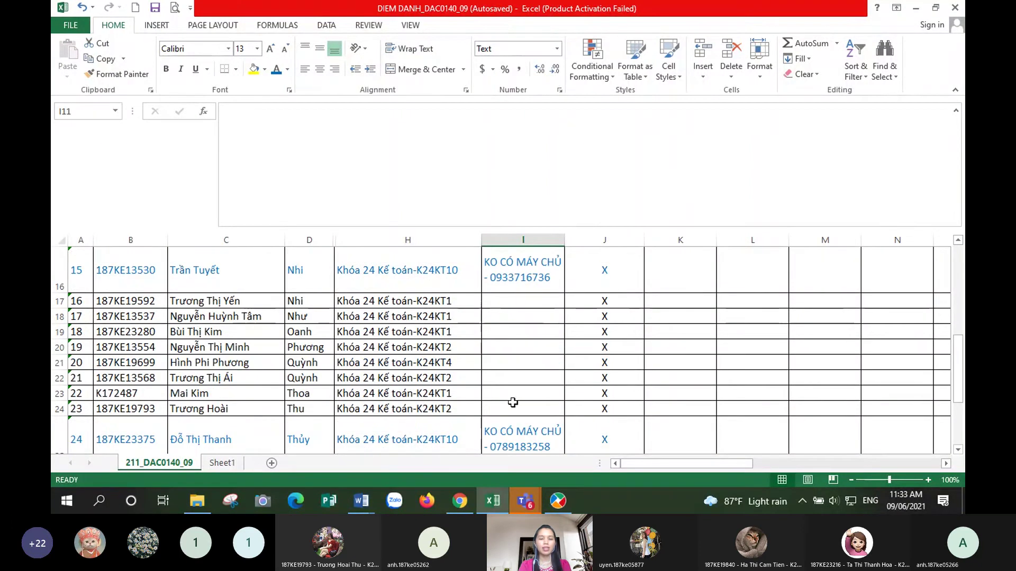
scroll(513, 403, "up", 5)
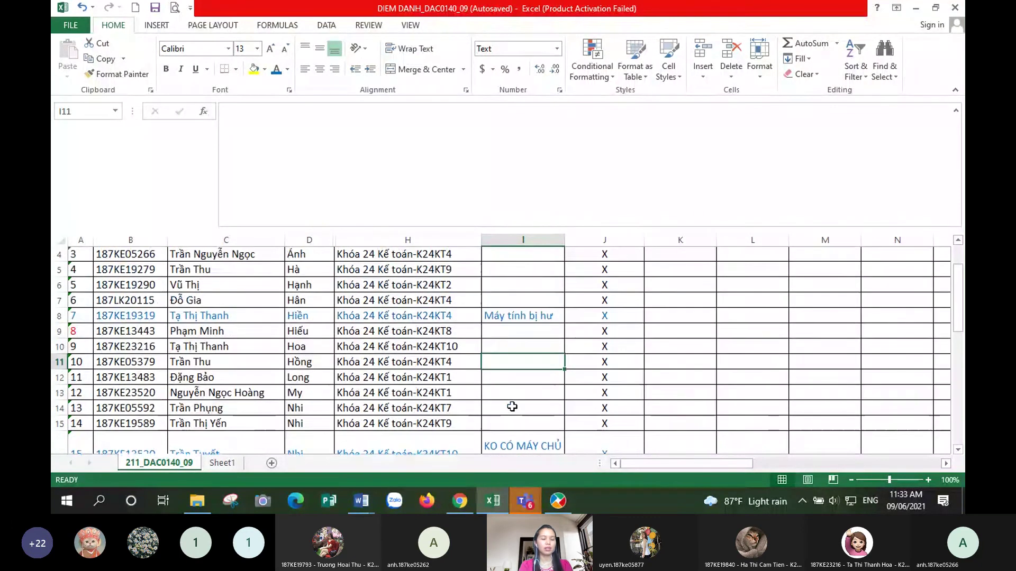
left_click(525, 500)
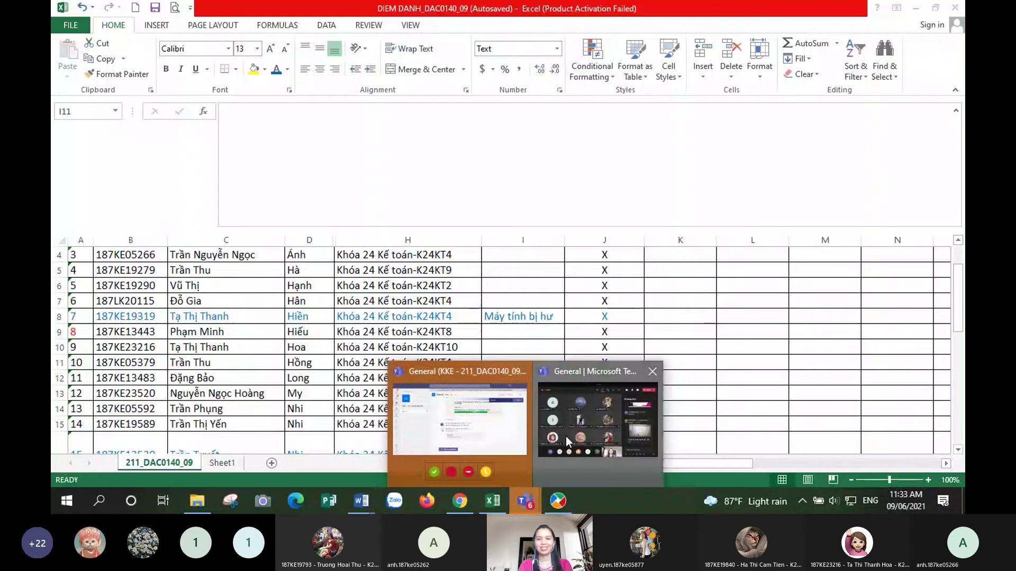
left_click(567, 436)
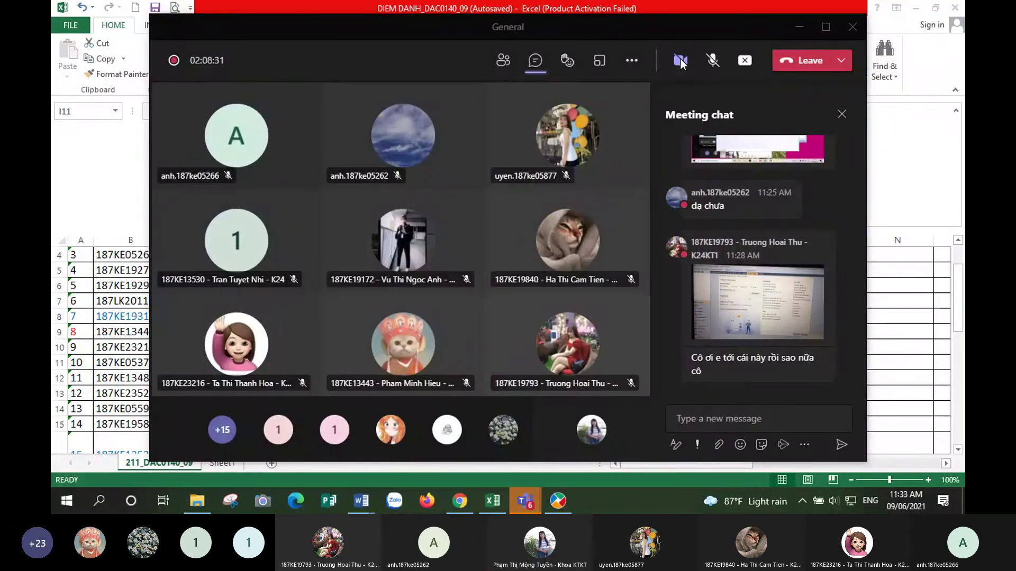